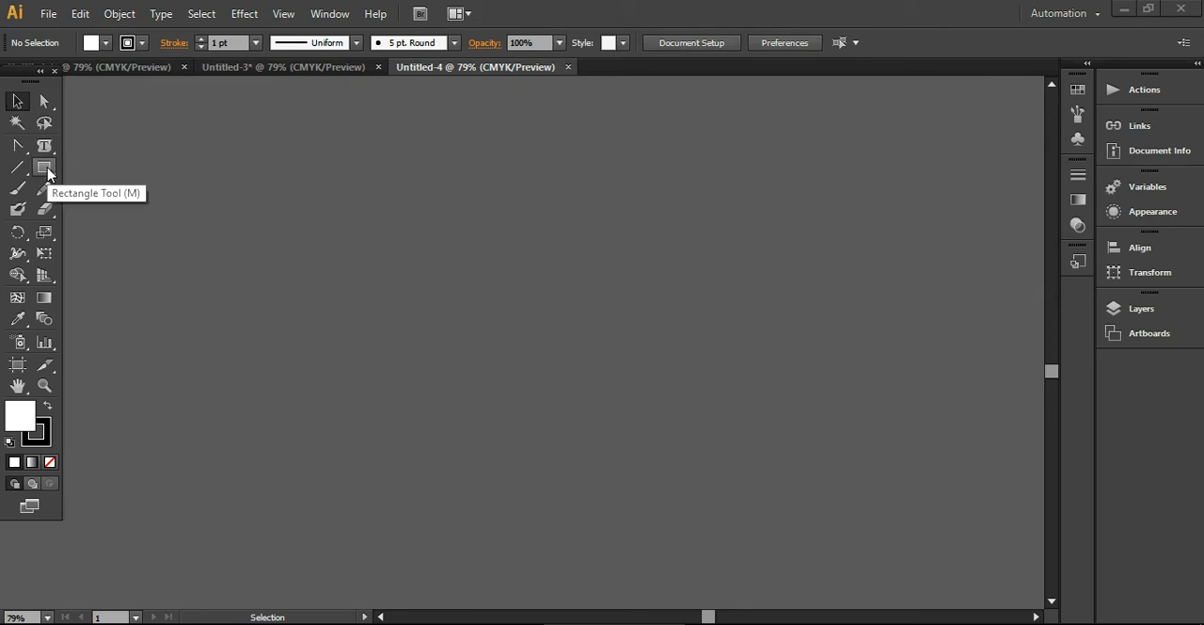
- Draw a long, very thin horizontal white ellipse with the Ellipse tool
{"action": "left_click_drag", "start_coordinate": [47, 172], "coordinate": [122, 209]}
{"action": "left_click_drag", "start_coordinate": [317, 254], "coordinate": [715, 287]}
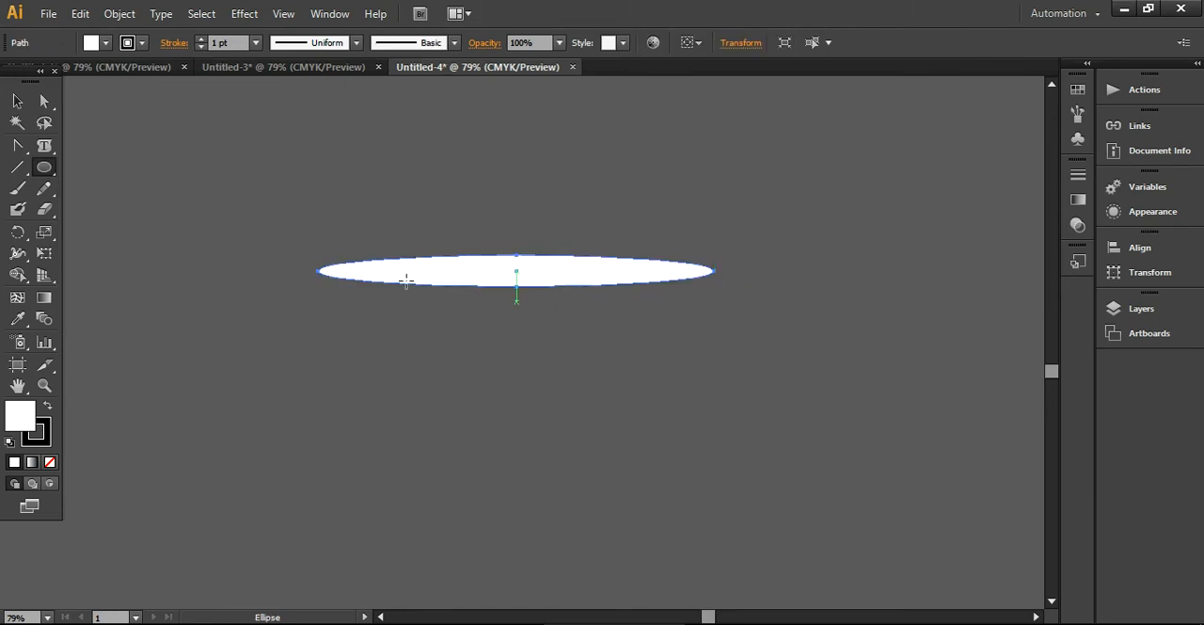
{"action": "left_click", "coordinate": [17, 101]}
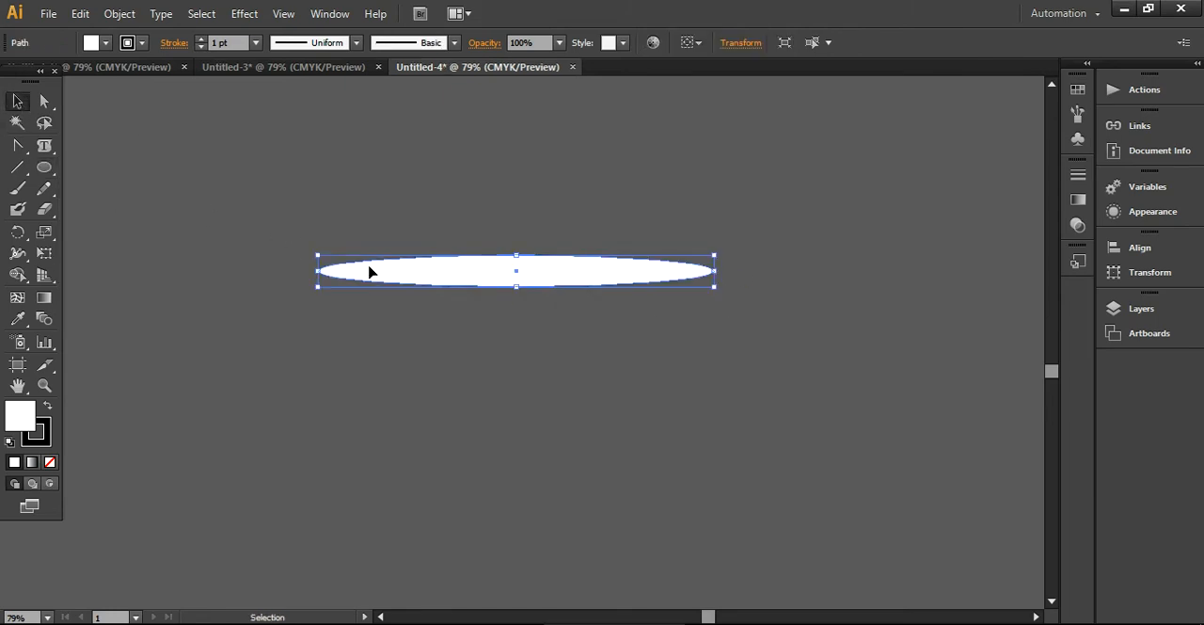
- Convert the ellipse's left anchor point to a sharp corner with the Convert Anchor Point tool
{"action": "left_click", "coordinate": [18, 146]}
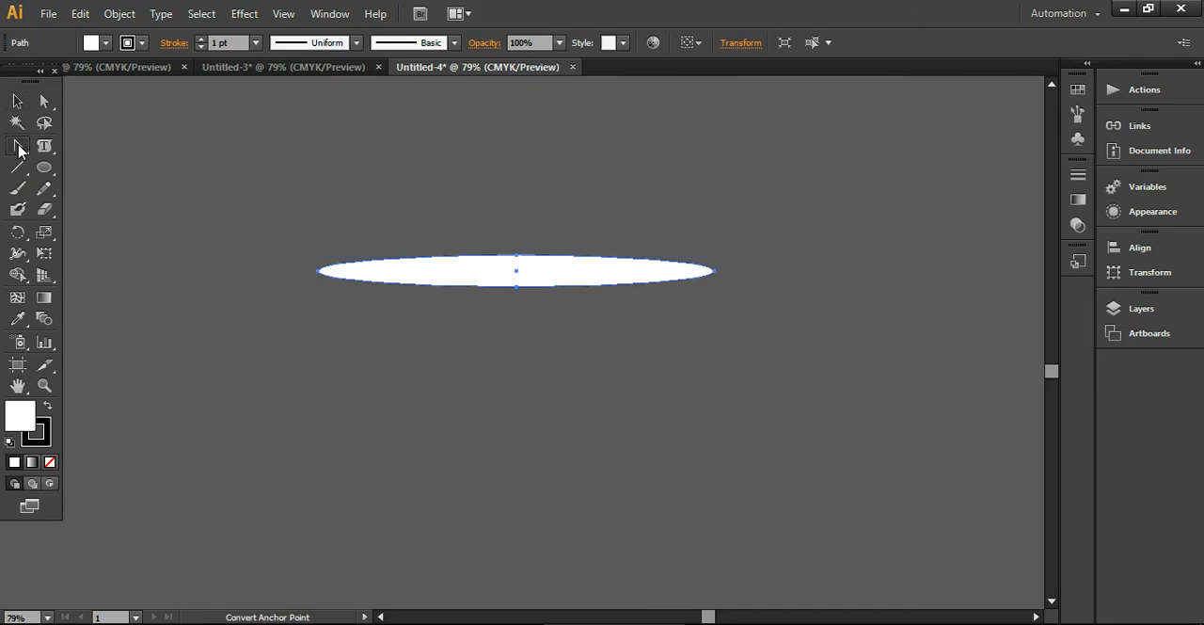
{"action": "left_click", "coordinate": [20, 150]}
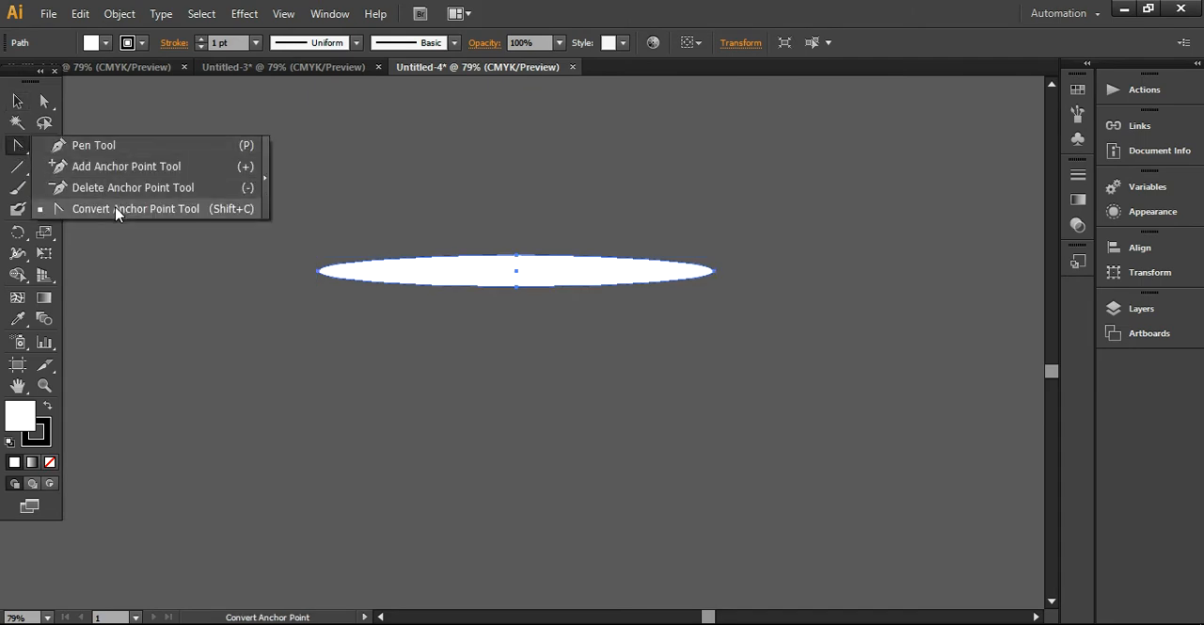
{"action": "left_click", "coordinate": [118, 210]}
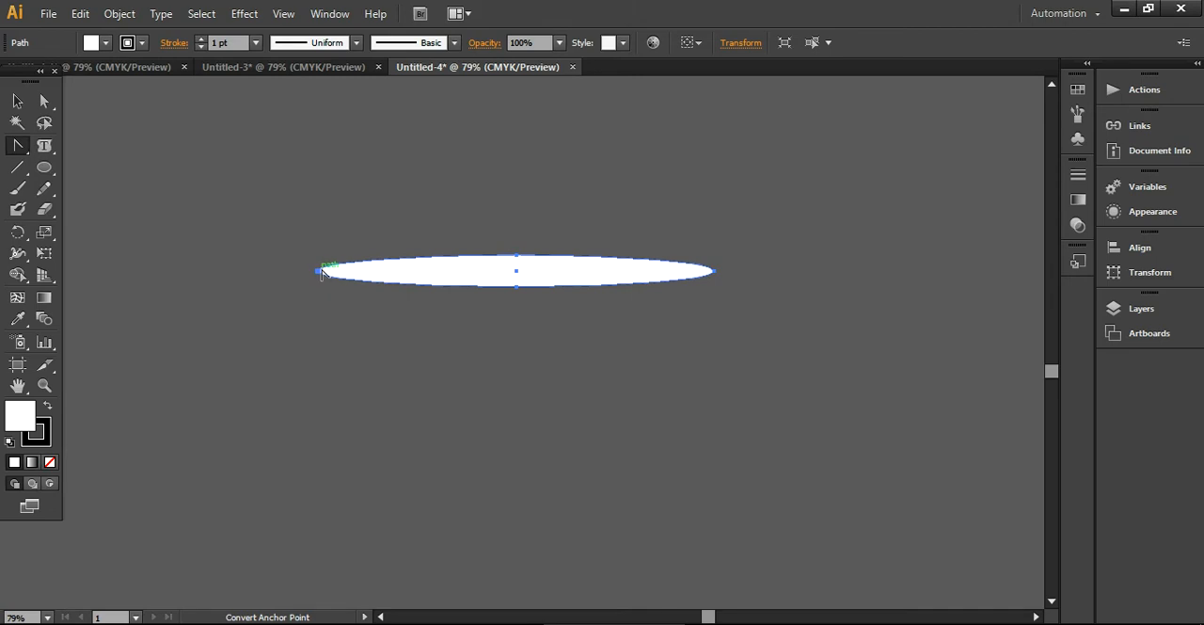
{"action": "left_click", "coordinate": [318, 272]}
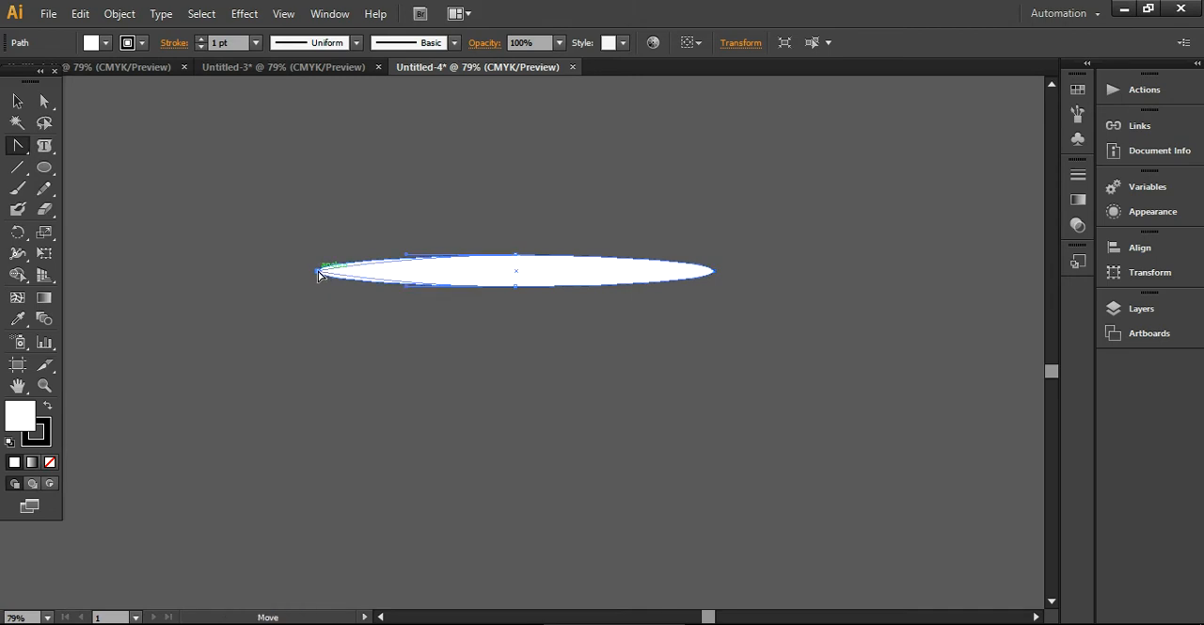
{"action": "left_click", "coordinate": [17, 100]}
{"action": "left_click", "coordinate": [296, 304]}
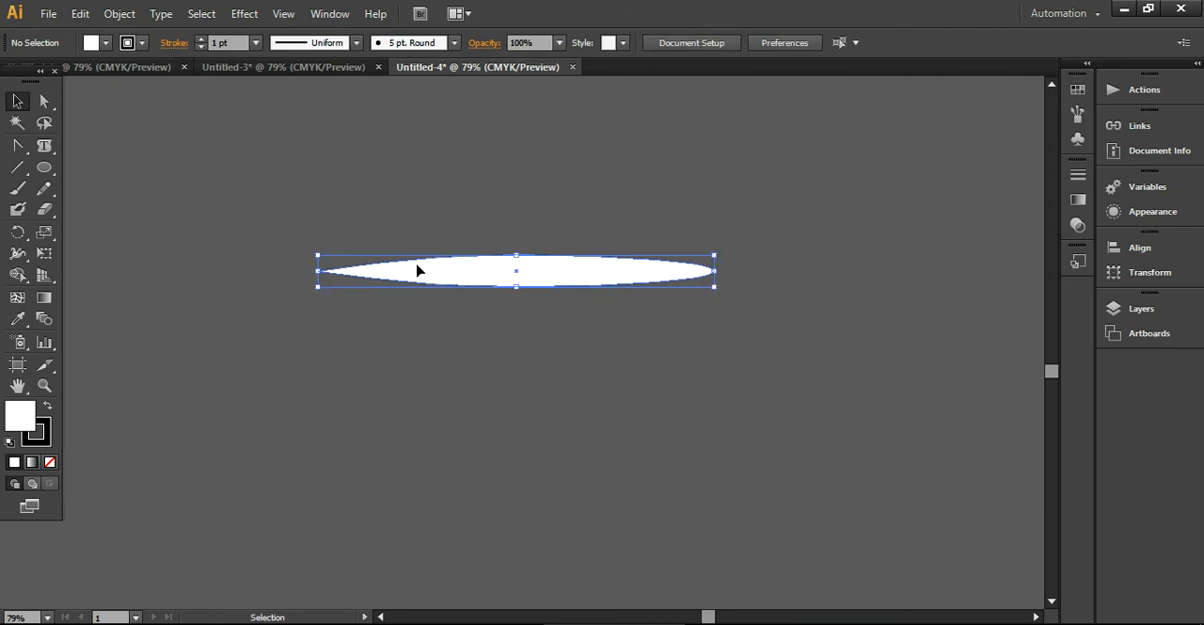
- Draw a rectangle covering the rounded right end of the pointed ellipse
{"action": "left_click", "coordinate": [415, 272]}
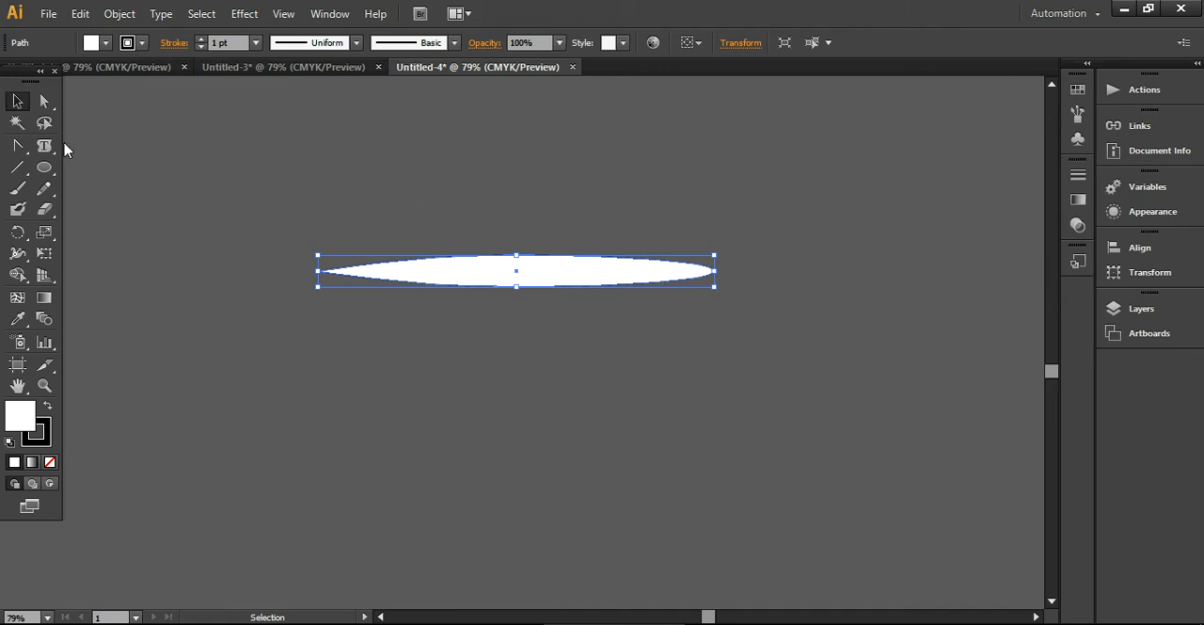
{"action": "left_click_drag", "start_coordinate": [44, 168], "coordinate": [130, 173]}
{"action": "left_click_drag", "start_coordinate": [653, 237], "coordinate": [751, 308]}
- Subtract the rectangle from the pointed ellipse with the Pathfinder's Minus Front to cut its right end flat
{"action": "left_click", "coordinate": [17, 101]}
{"action": "left_click_drag", "start_coordinate": [360, 181], "coordinate": [679, 359]}
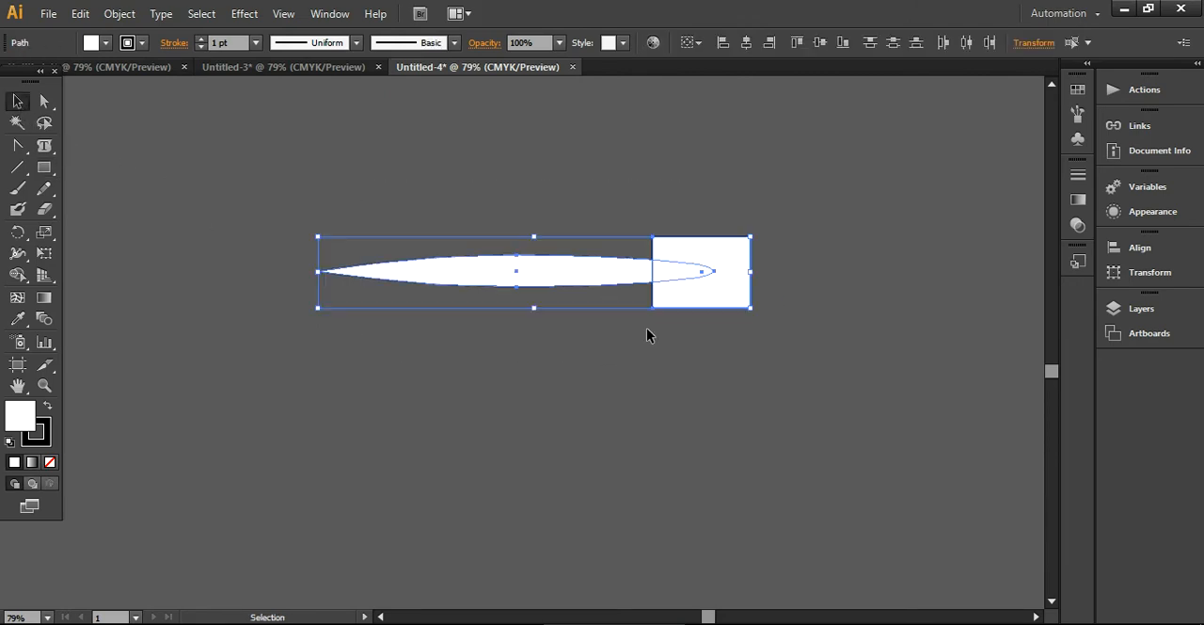
{"action": "left_click", "coordinate": [319, 15]}
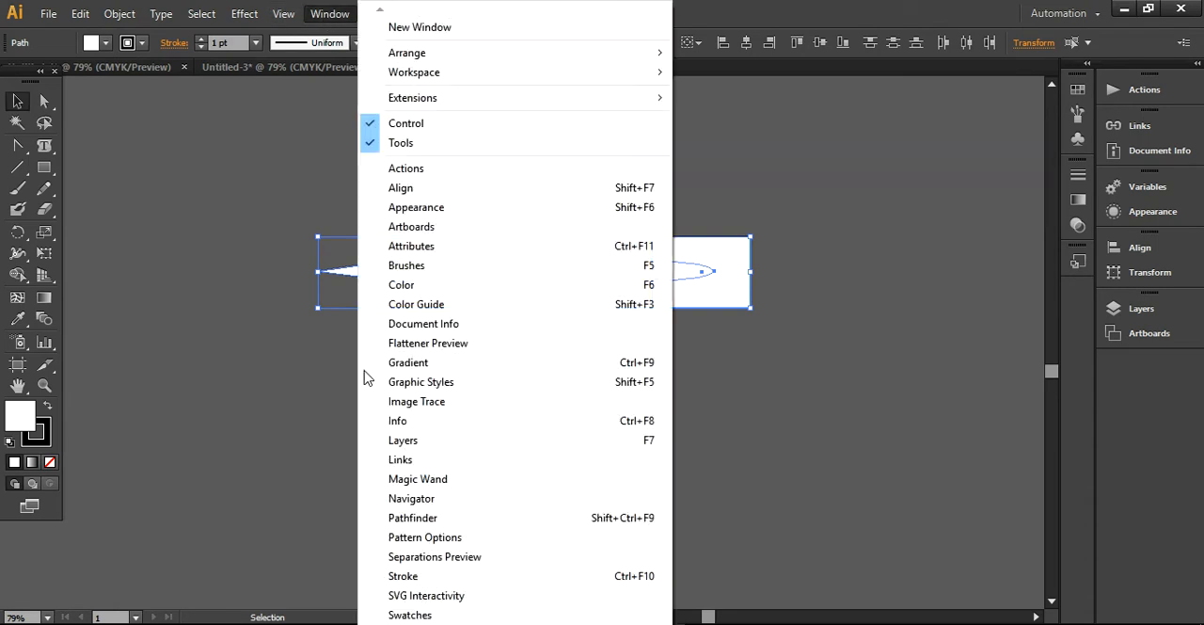
{"action": "left_click", "coordinate": [421, 518]}
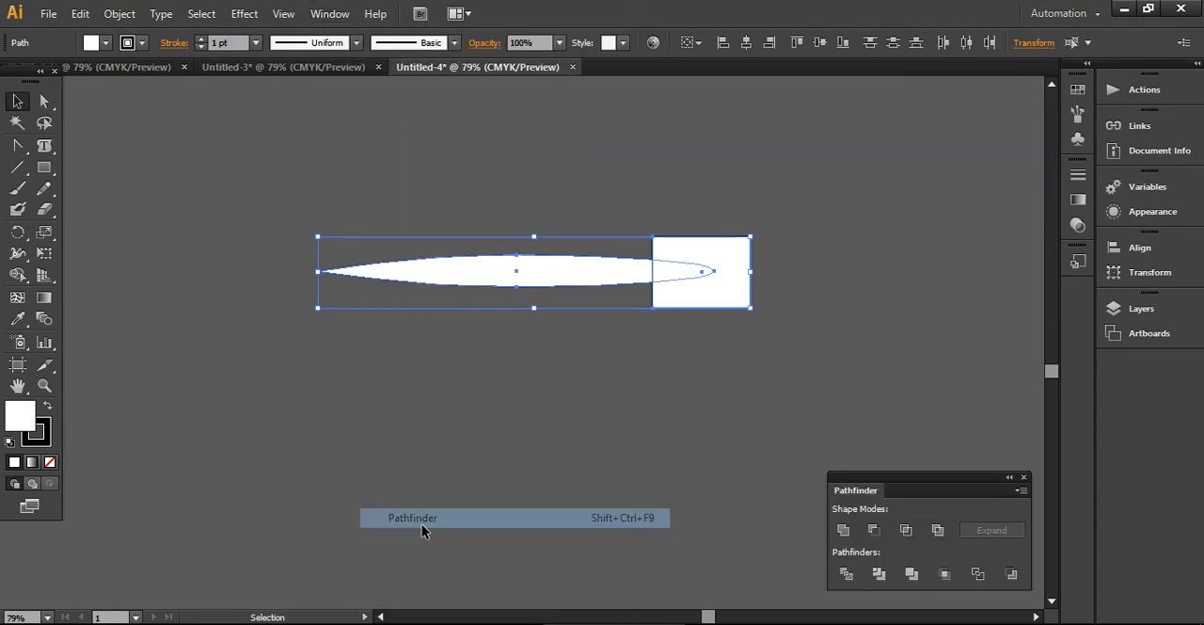
{"action": "left_click", "coordinate": [874, 532]}
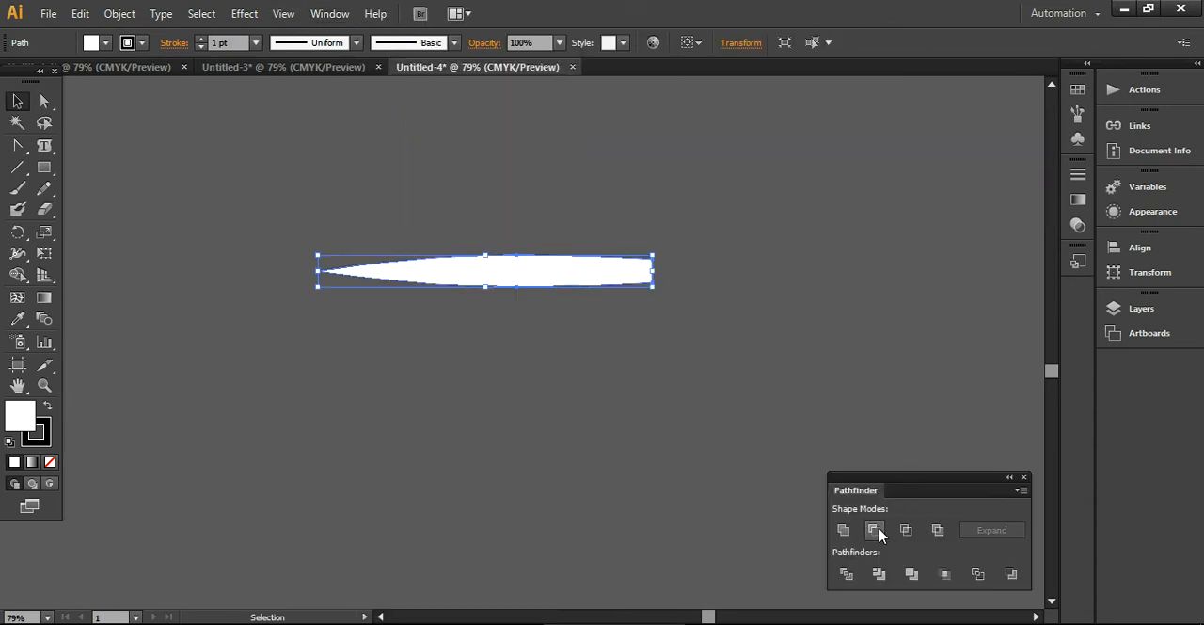
{"action": "left_click", "coordinate": [666, 463]}
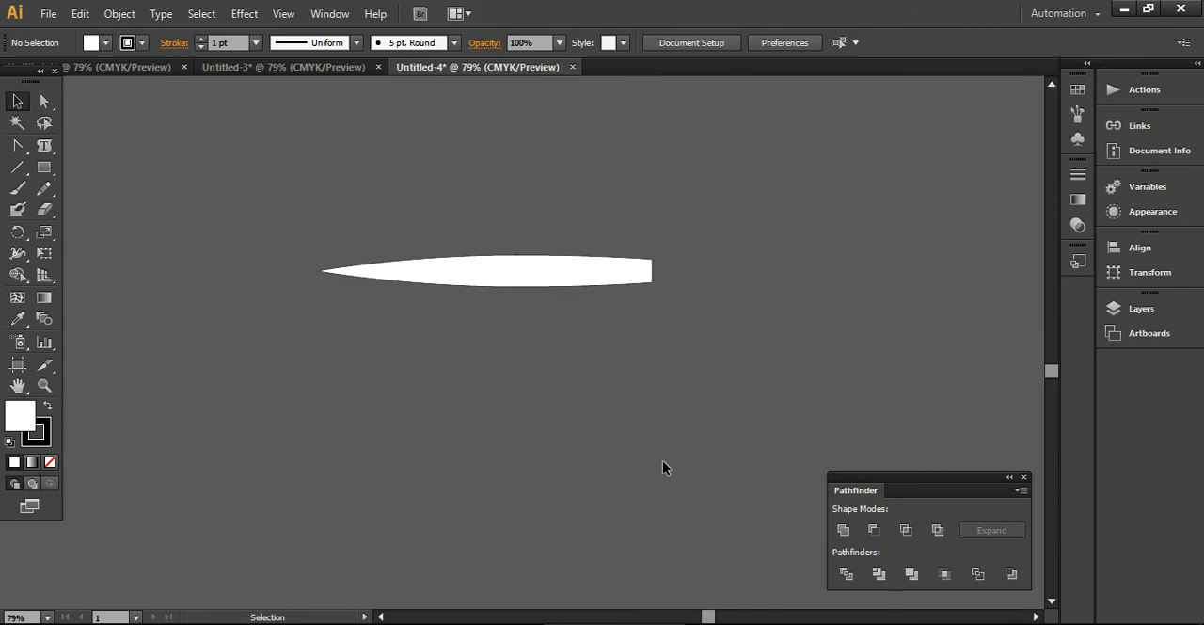
- Scale the tapered shape down to a thinner sliver about 423 px long and remove its stroke
{"action": "left_click", "coordinate": [529, 272]}
{"action": "mouse_move", "coordinate": [652, 255]}
{"action": "left_mouse_down"}
{"action": "mouse_move", "coordinate": [624, 277]}
{"action": "mouse_move", "coordinate": [469, 281]}
{"action": "mouse_move", "coordinate": [612, 280]}
{"action": "mouse_move", "coordinate": [558, 299]}
{"action": "left_mouse_up"}
{"action": "left_click", "coordinate": [605, 342]}
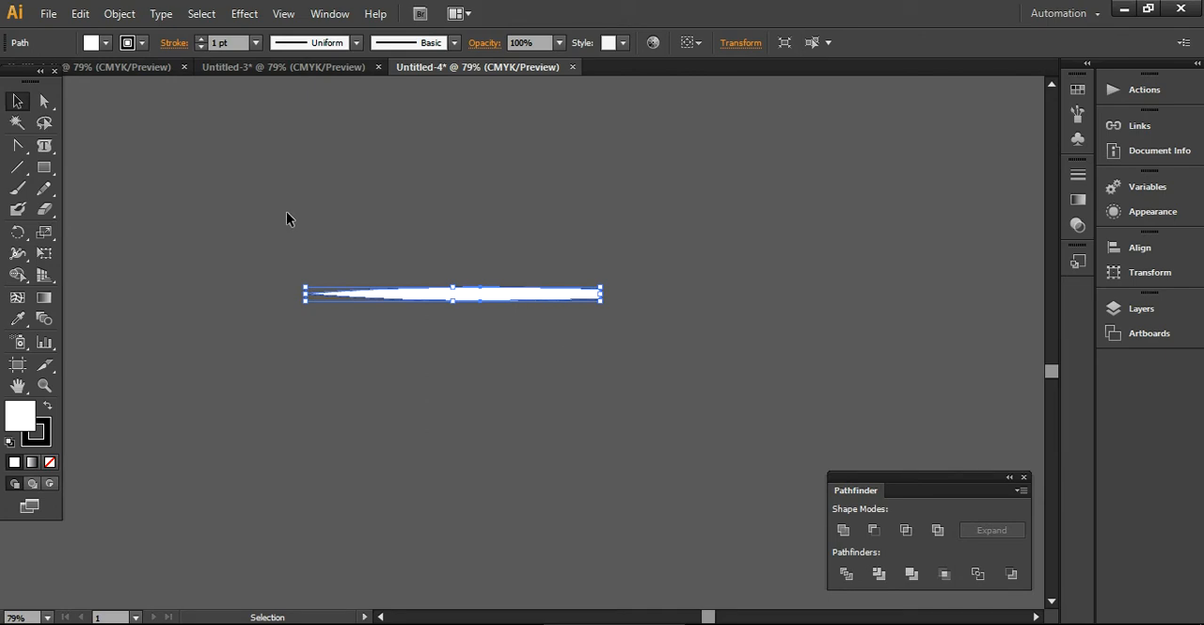
{"action": "left_click", "coordinate": [142, 42]}
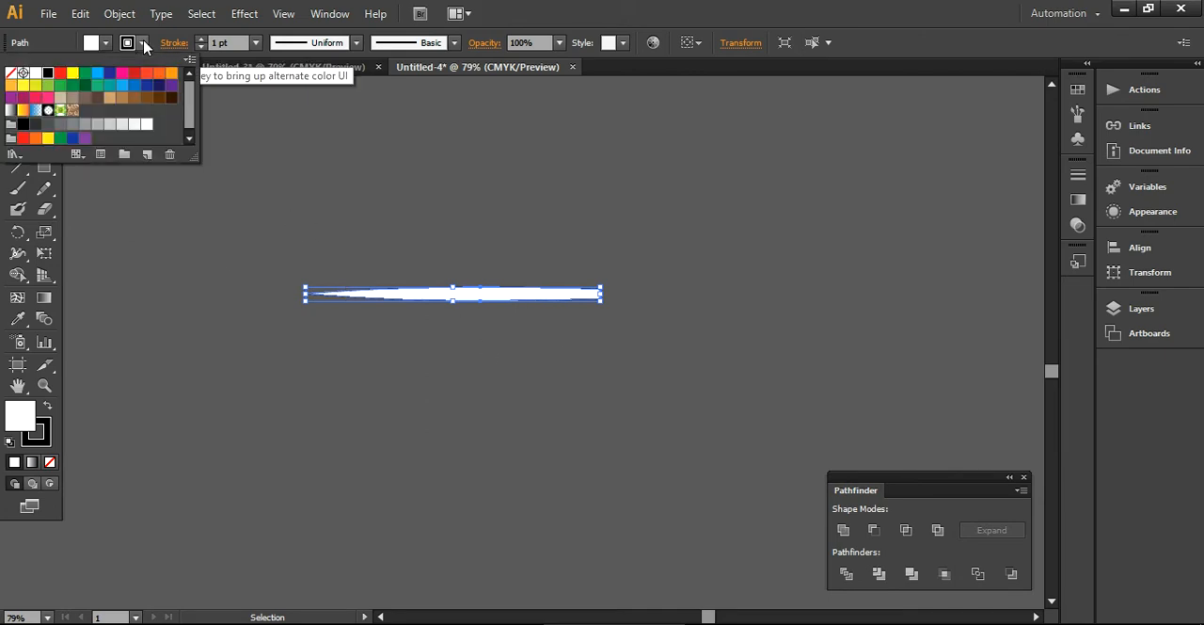
{"action": "left_click", "coordinate": [11, 72]}
{"action": "left_click", "coordinate": [289, 372]}
- Add the tapered shape to the brush collection as a new Art Brush
{"action": "left_click_drag", "start_coordinate": [328, 228], "coordinate": [471, 385]}
{"action": "left_click", "coordinate": [320, 13]}
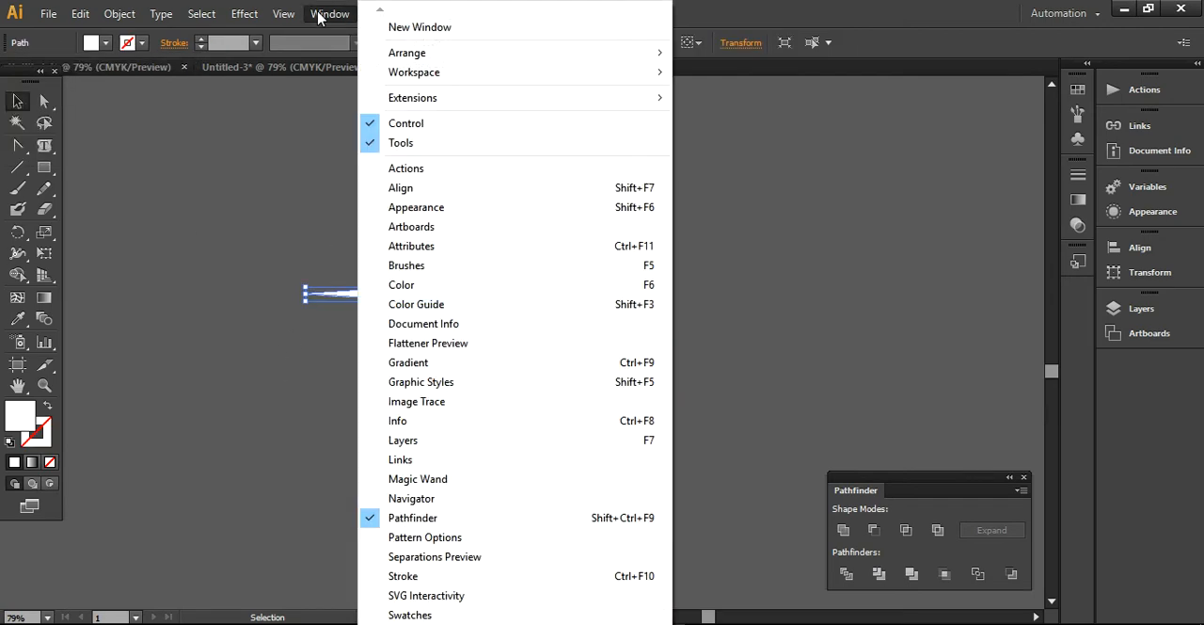
{"action": "left_click", "coordinate": [437, 267]}
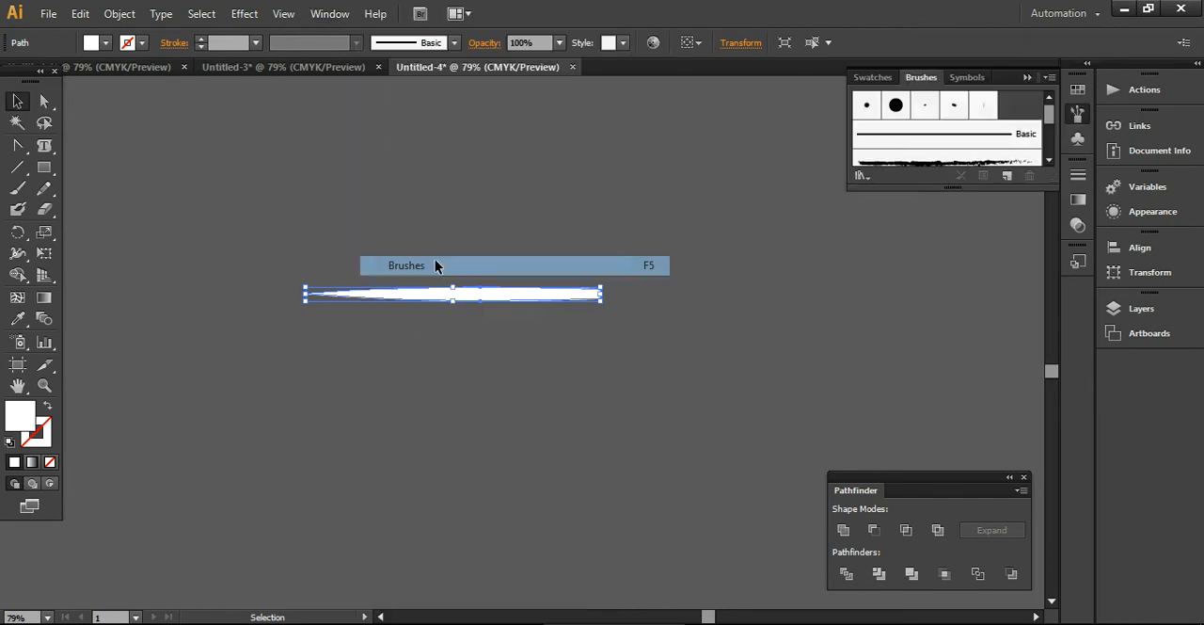
{"action": "mouse_move", "coordinate": [577, 287]}
{"action": "left_mouse_down"}
{"action": "mouse_move", "coordinate": [994, 111]}
{"action": "mouse_move", "coordinate": [997, 150]}
{"action": "left_mouse_up"}
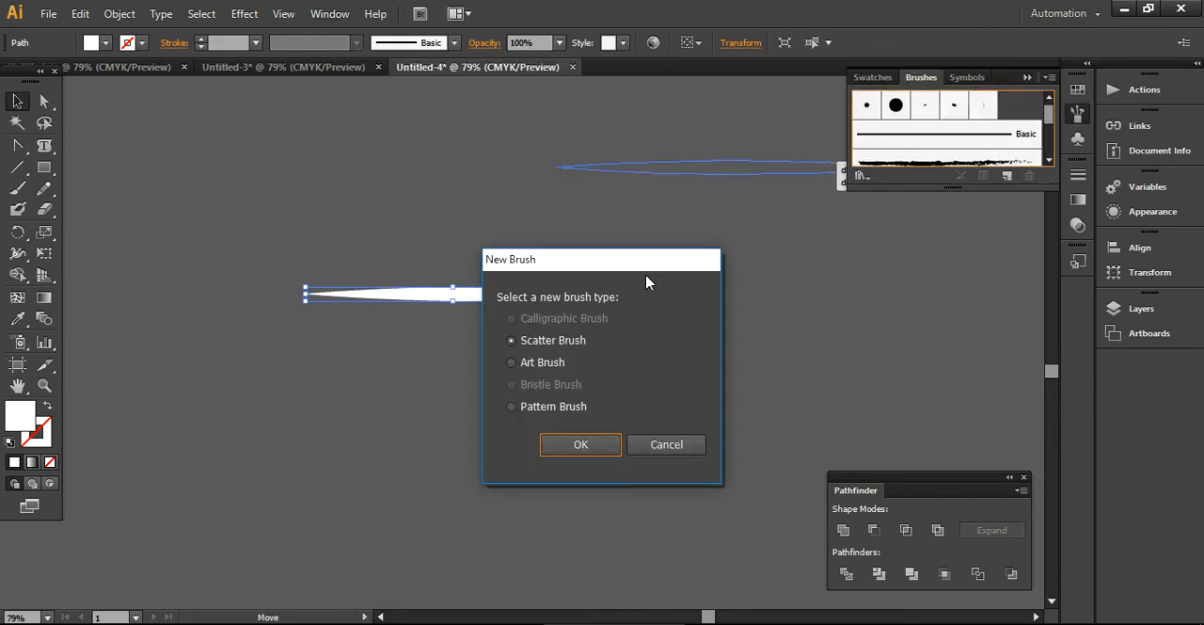
{"action": "left_click", "coordinate": [541, 364]}
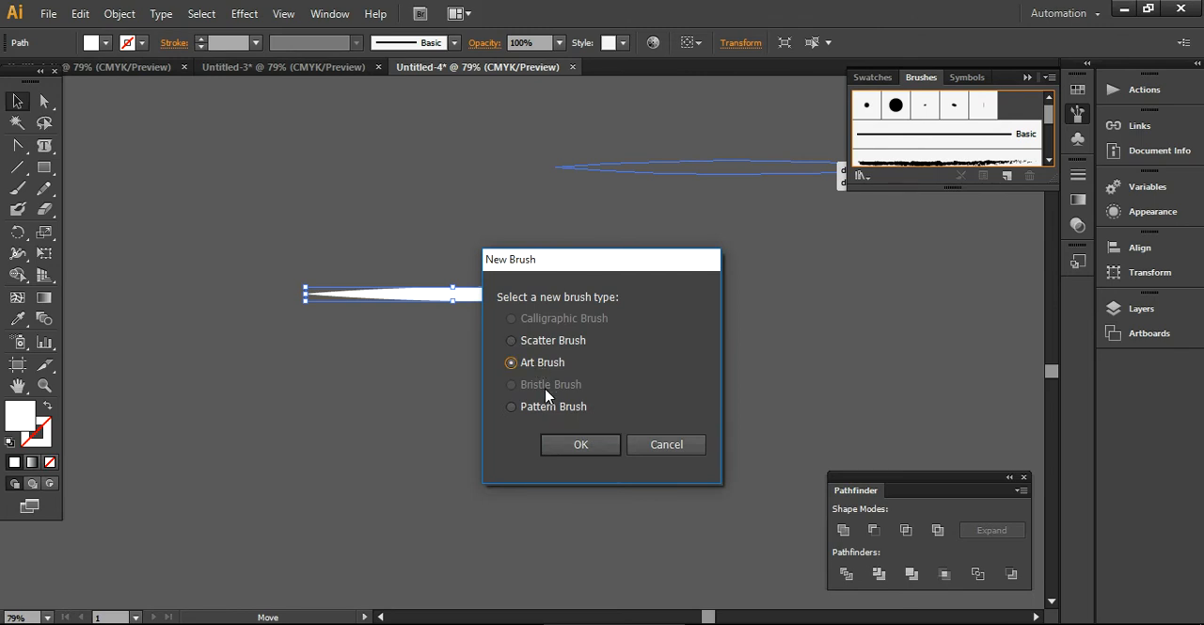
{"action": "left_click", "coordinate": [573, 444]}
- Set the art brush's colorization to Tints and Shades, enable Flip Along, set the width to 82%, and save it
{"action": "left_click", "coordinate": [877, 394]}
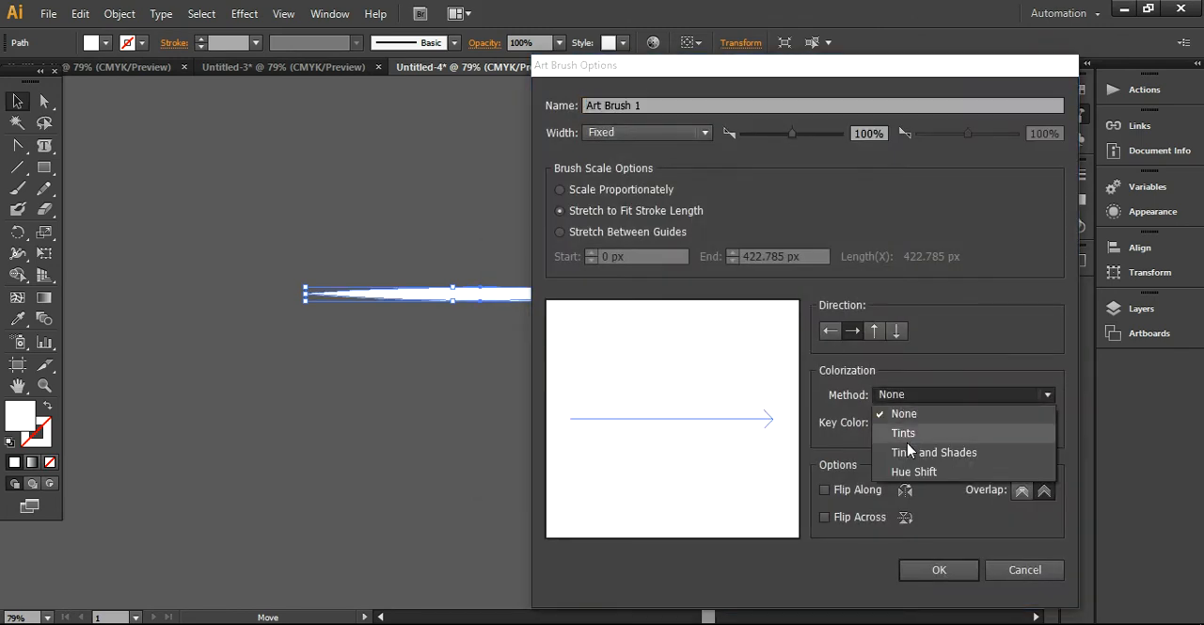
{"action": "left_click", "coordinate": [909, 449]}
{"action": "left_click", "coordinate": [825, 490]}
{"action": "left_click", "coordinate": [828, 488]}
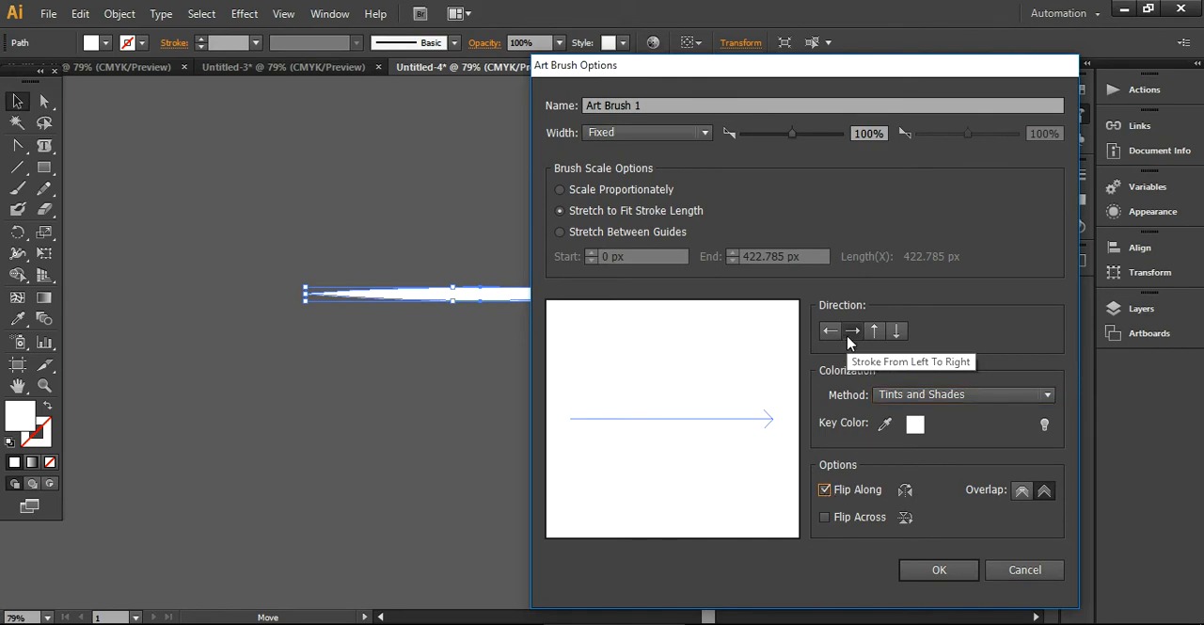
{"action": "left_click_drag", "start_coordinate": [795, 133], "coordinate": [787, 134]}
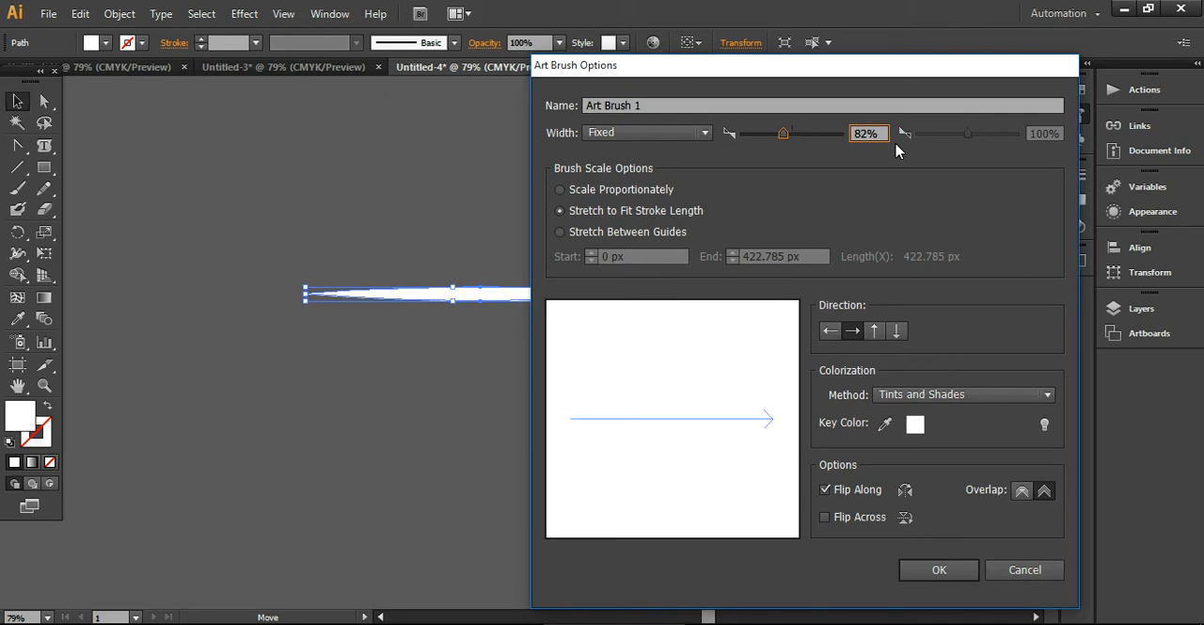
{"action": "left_click", "coordinate": [942, 571]}
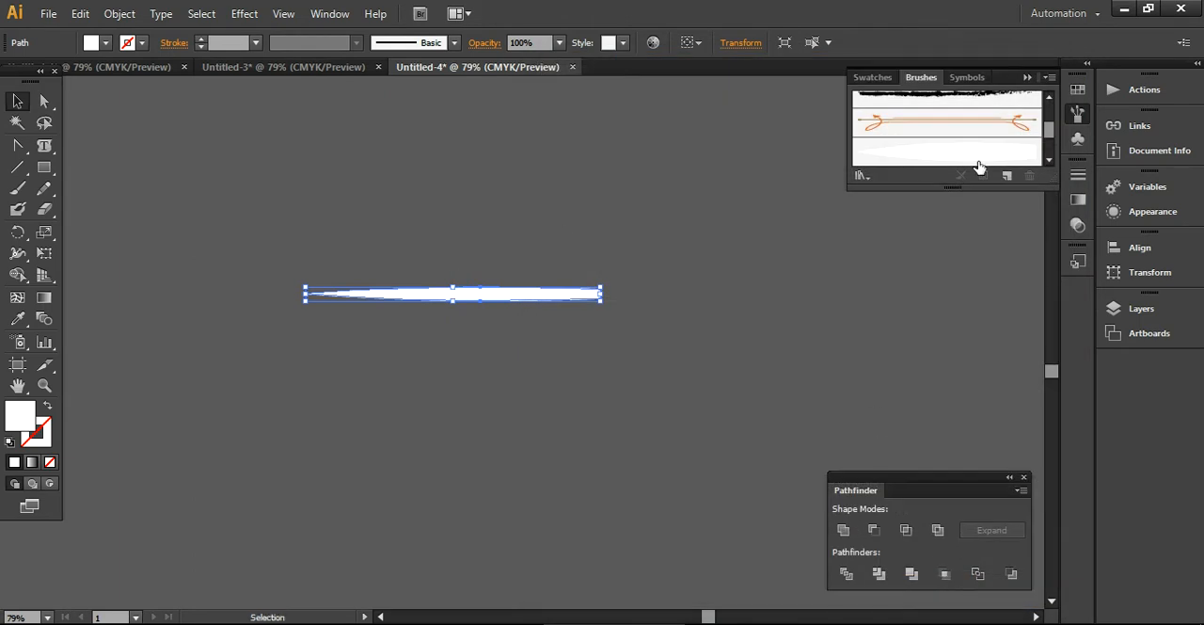
- Delete the source shape and paint an S-curved test stroke with the new art brush
{"action": "key", "text": "Delete"}
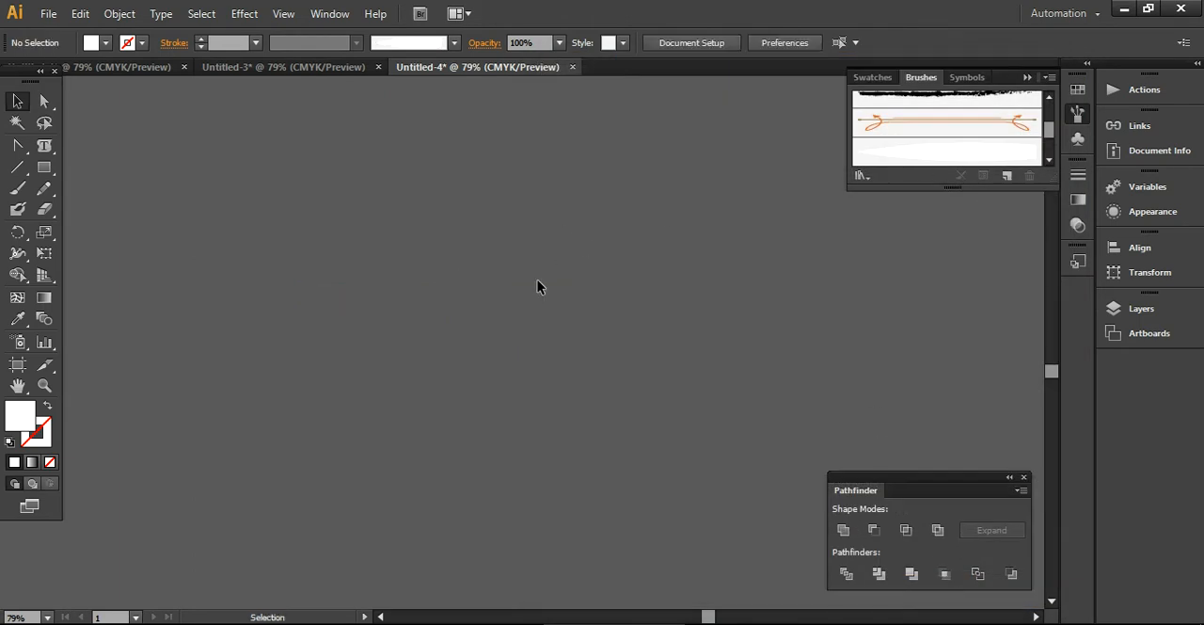
{"action": "left_click", "coordinate": [13, 194]}
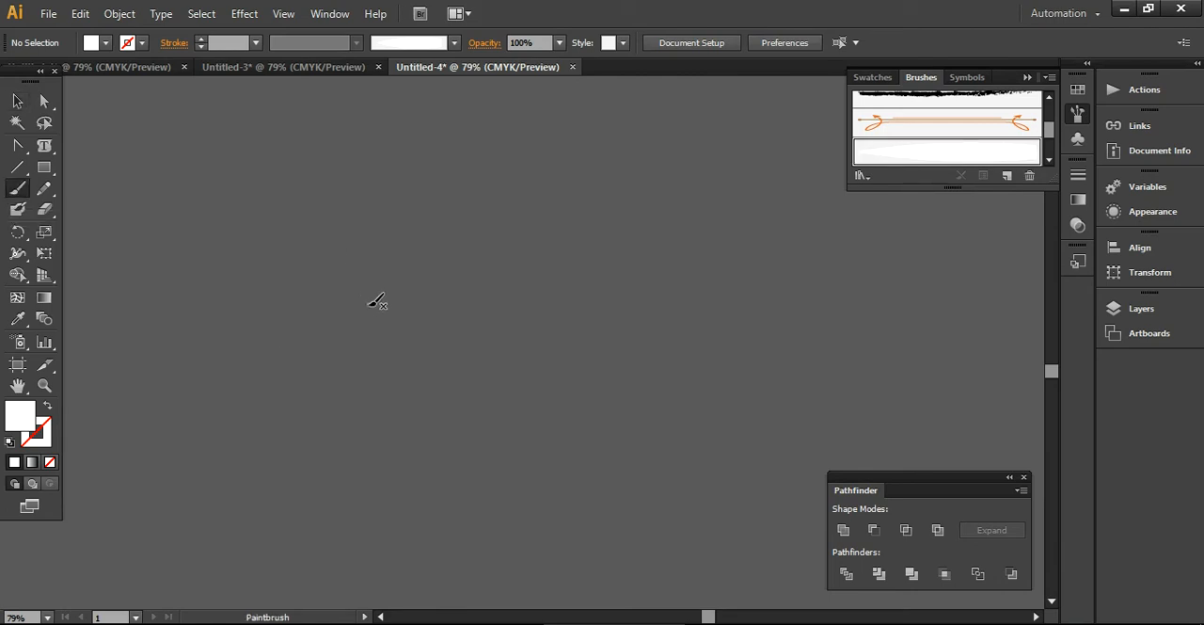
{"action": "mouse_move", "coordinate": [374, 313]}
{"action": "left_mouse_down"}
{"action": "mouse_move", "coordinate": [358, 275]}
{"action": "mouse_move", "coordinate": [262, 212]}
{"action": "mouse_move", "coordinate": [246, 165]}
{"action": "left_mouse_up"}
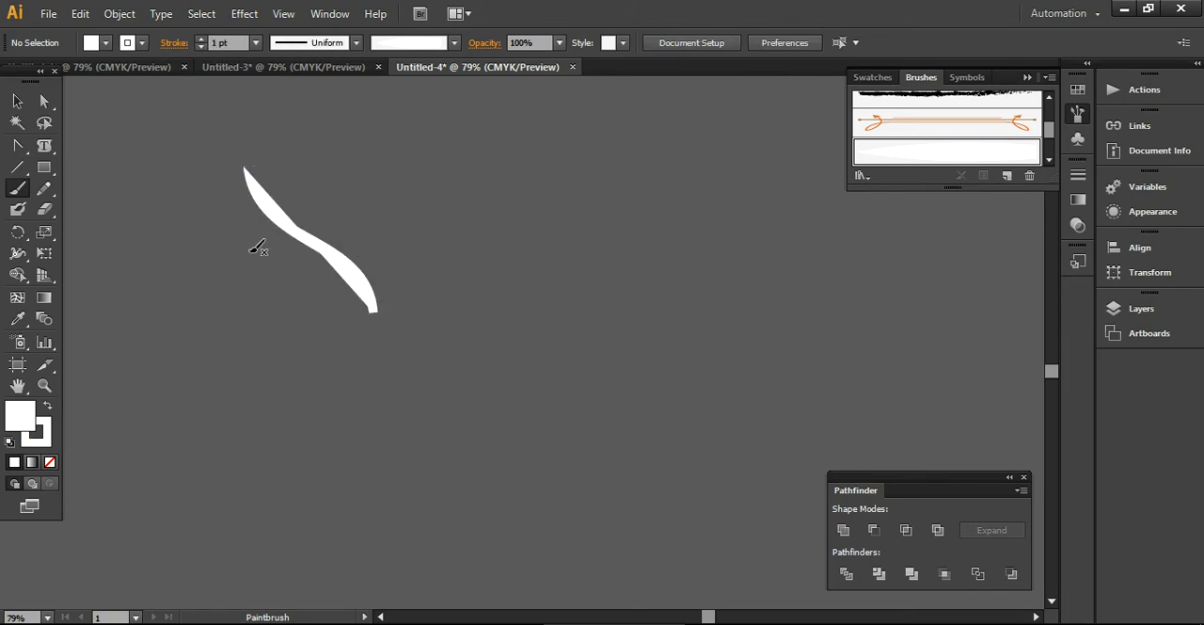
- Set the fill of the painted test stroke to None
{"action": "left_click", "coordinate": [18, 100]}
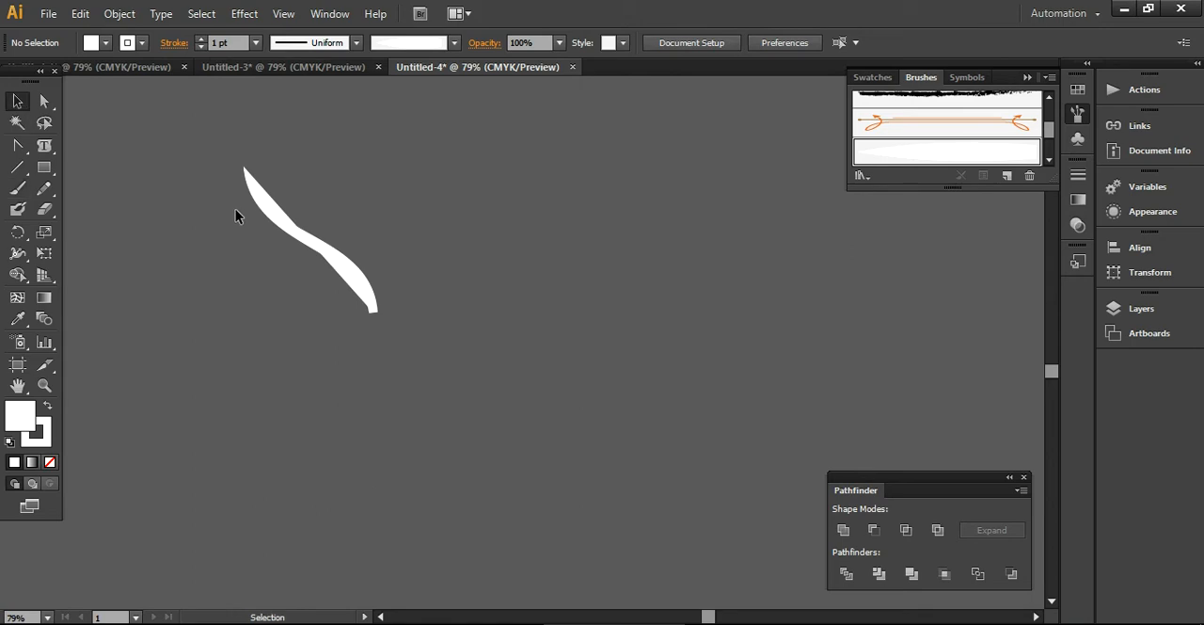
{"action": "left_click_drag", "start_coordinate": [232, 205], "coordinate": [406, 320]}
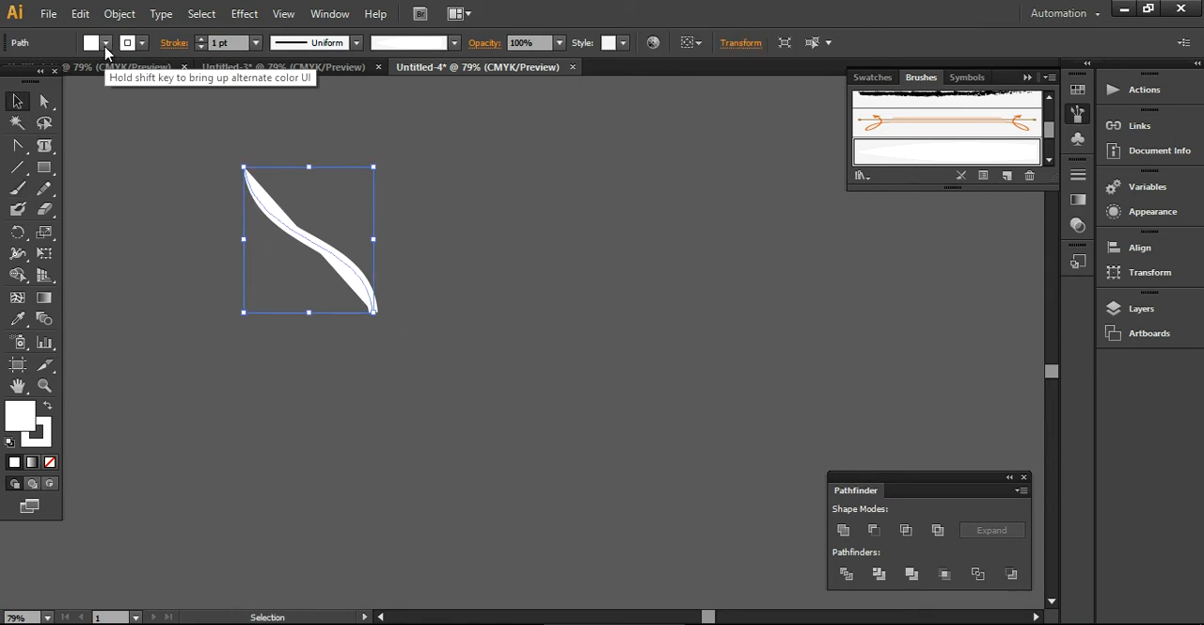
{"action": "left_click", "coordinate": [105, 42]}
{"action": "left_click", "coordinate": [11, 73]}
{"action": "left_click", "coordinate": [192, 339]}
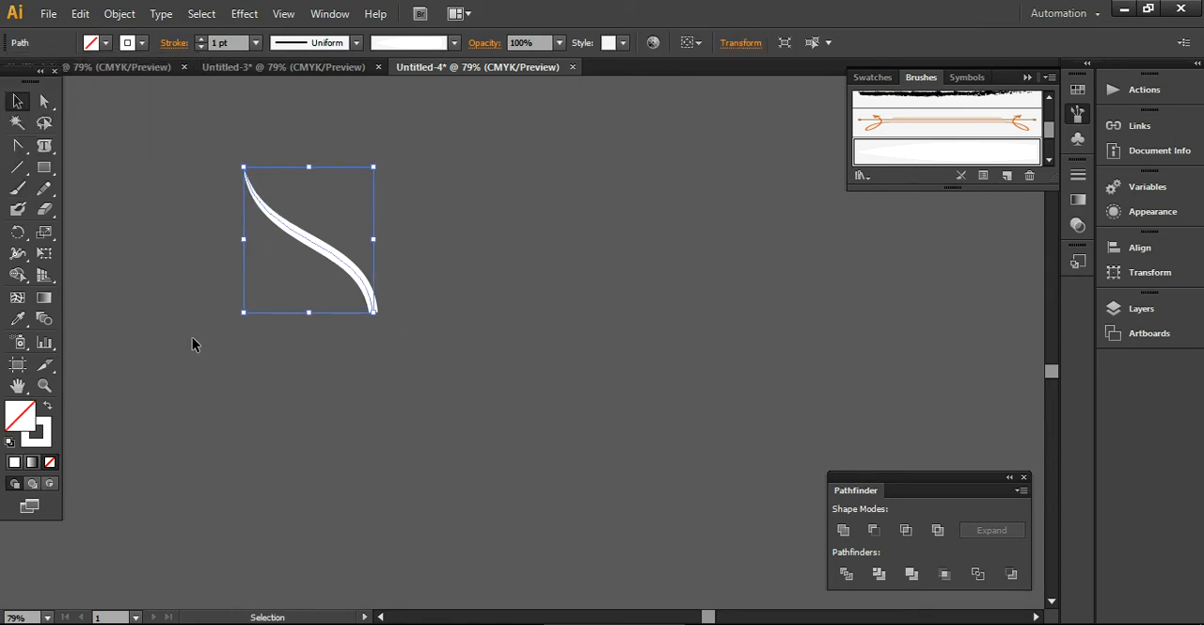
- Move the test stroke further down on the canvas
{"action": "left_click", "coordinate": [192, 339]}
{"action": "left_click_drag", "start_coordinate": [370, 299], "coordinate": [390, 372]}
{"action": "left_click", "coordinate": [478, 421]}
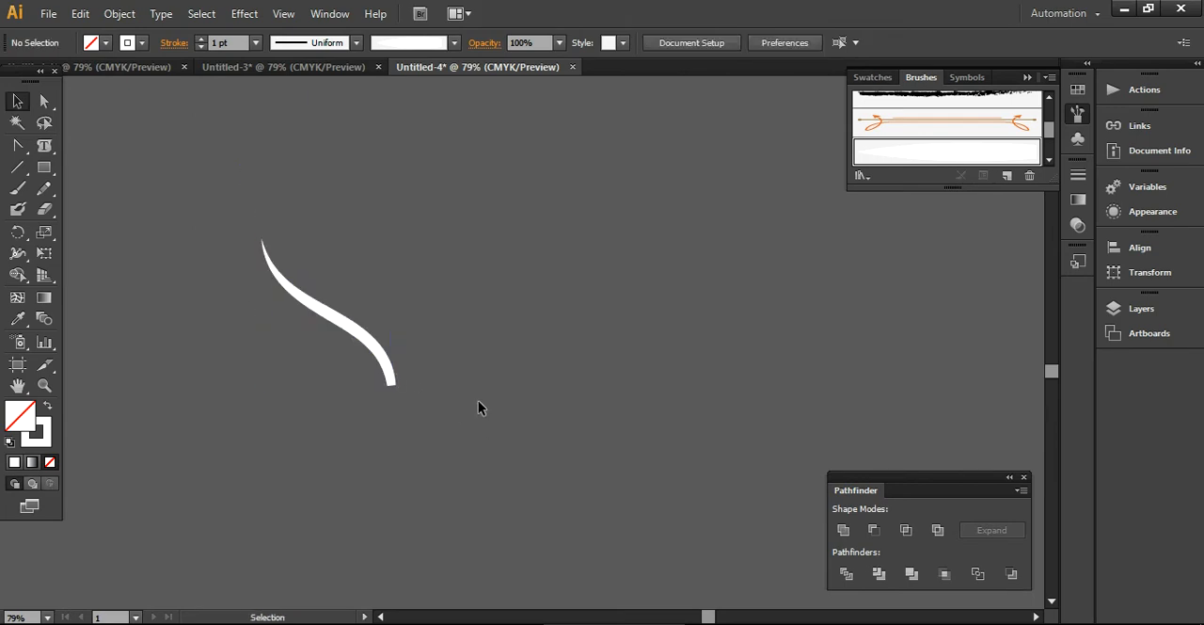
- Paint two more S-curved test strokes to the right of the first with the art brush
{"action": "left_click", "coordinate": [16, 191]}
{"action": "mouse_move", "coordinate": [564, 352]}
{"action": "left_mouse_down"}
{"action": "mouse_move", "coordinate": [553, 285]}
{"action": "mouse_move", "coordinate": [457, 226]}
{"action": "mouse_move", "coordinate": [424, 167]}
{"action": "left_mouse_up"}
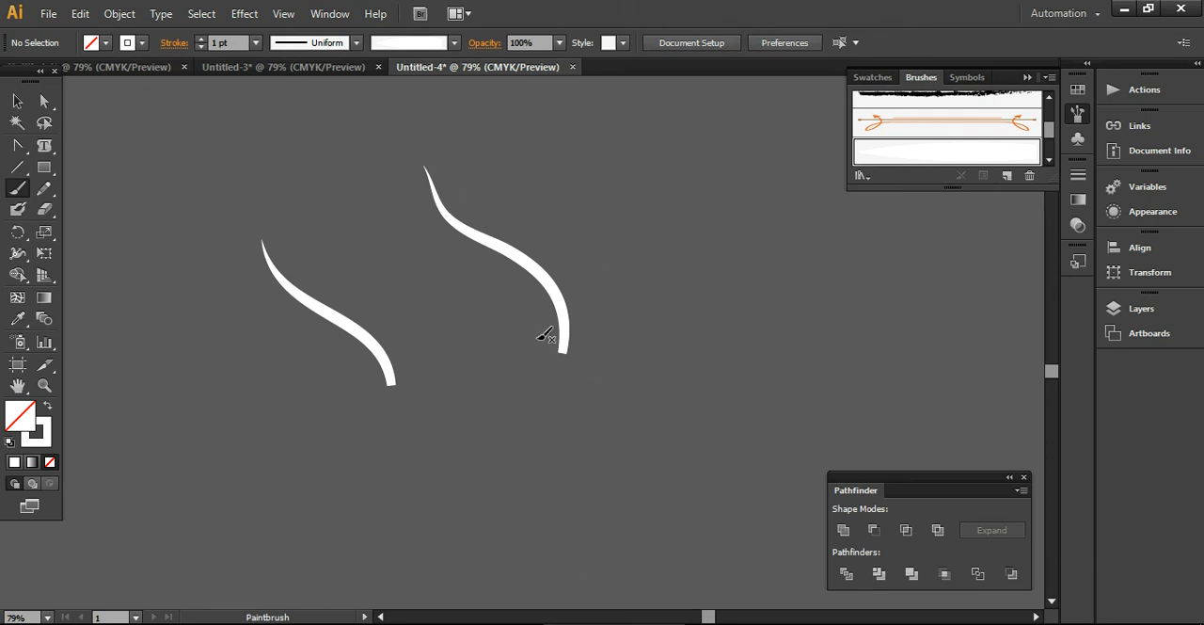
{"action": "mouse_move", "coordinate": [475, 386]}
{"action": "left_mouse_down"}
{"action": "mouse_move", "coordinate": [476, 358]}
{"action": "mouse_move", "coordinate": [338, 219]}
{"action": "mouse_move", "coordinate": [329, 166]}
{"action": "left_mouse_up"}
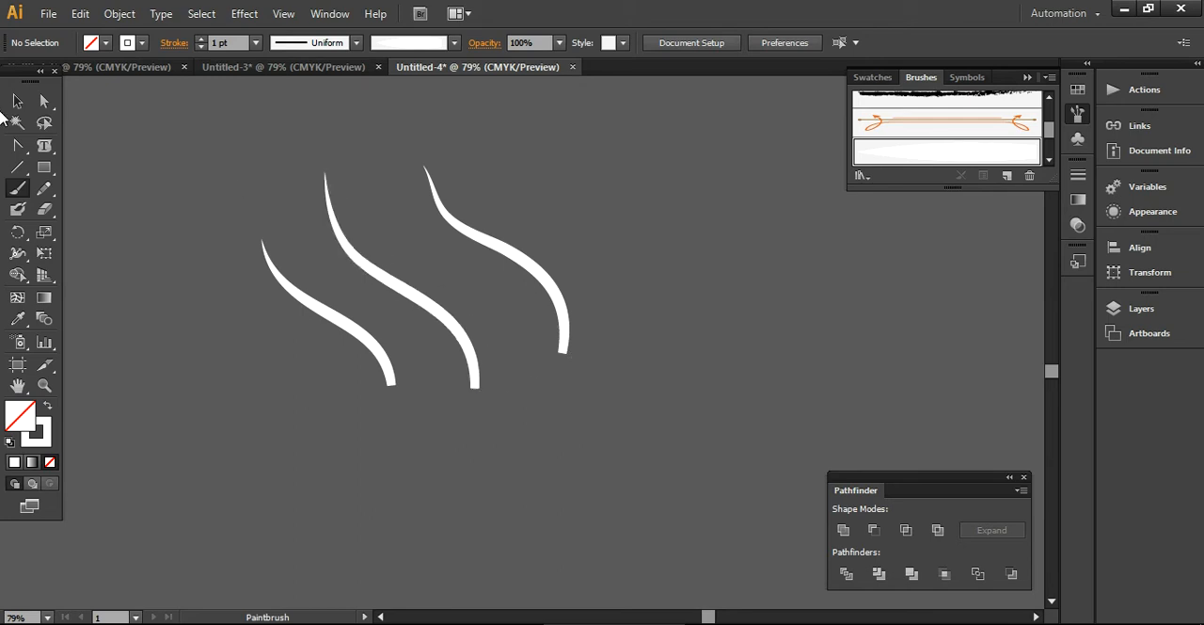
- Select all three painted test strokes and delete them
{"action": "left_click", "coordinate": [17, 100]}
{"action": "mouse_move", "coordinate": [224, 162]}
{"action": "left_mouse_down"}
{"action": "mouse_move", "coordinate": [494, 425]}
{"action": "mouse_move", "coordinate": [599, 460]}
{"action": "left_mouse_up"}
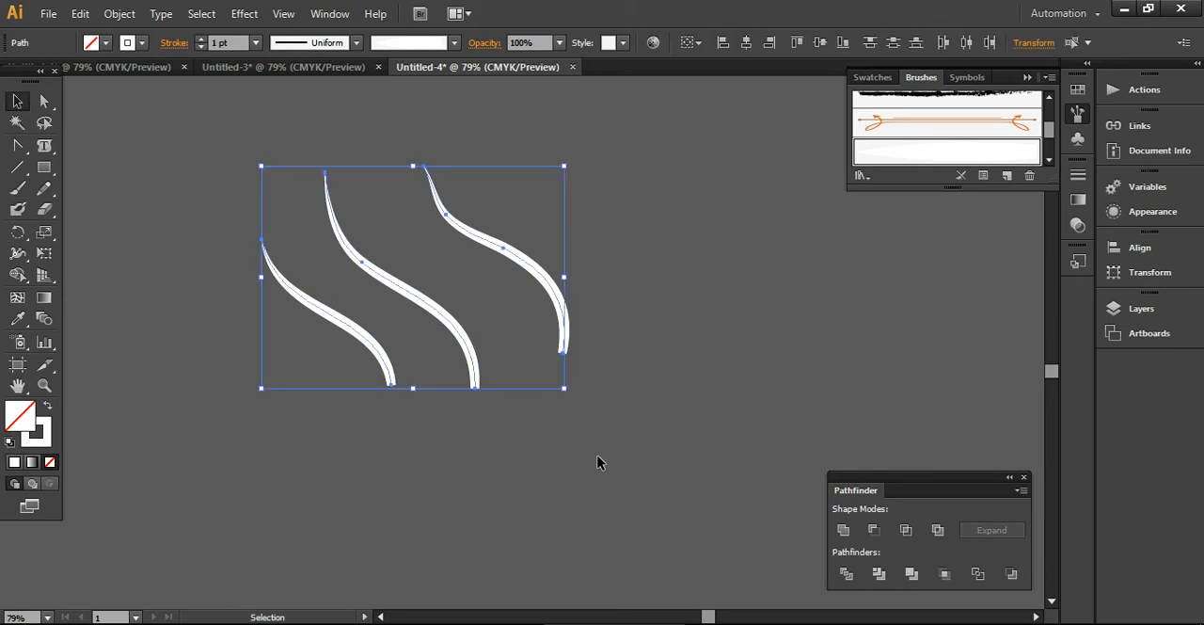
{"action": "key", "text": "Delete"}
- Paint a long S-curved stroke from a wide lower end up to a tapered upper-left tip with the art brush
{"action": "left_click", "coordinate": [17, 187]}
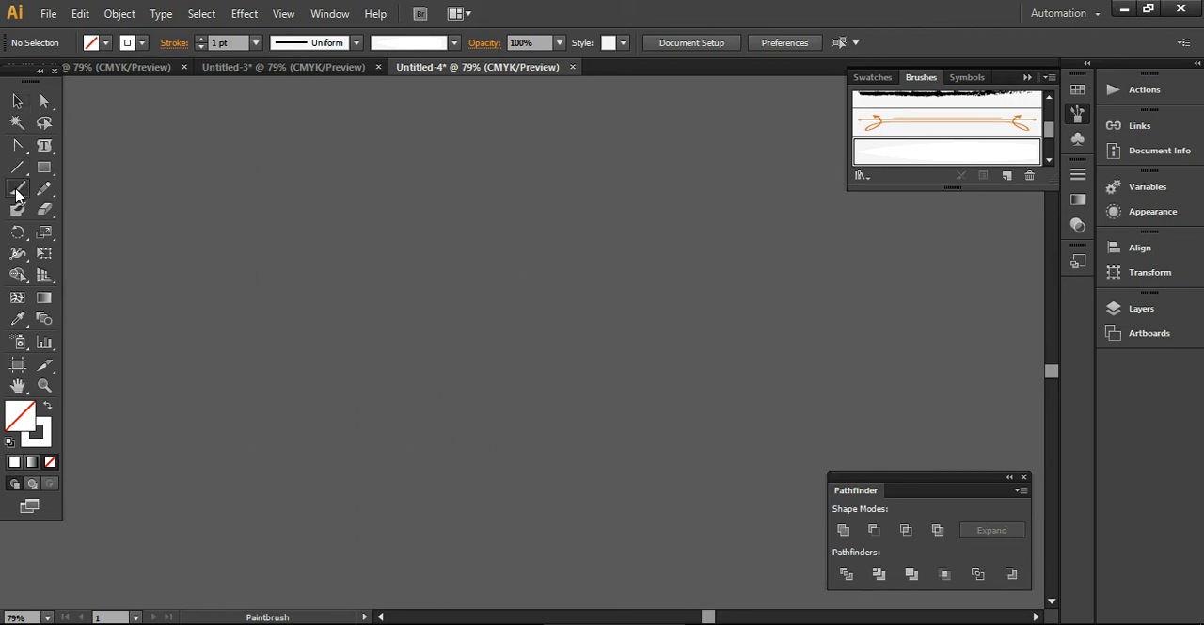
{"action": "mouse_move", "coordinate": [497, 406]}
{"action": "left_mouse_down"}
{"action": "mouse_move", "coordinate": [497, 330]}
{"action": "mouse_move", "coordinate": [466, 268]}
{"action": "mouse_move", "coordinate": [331, 200]}
{"action": "mouse_move", "coordinate": [324, 147]}
{"action": "left_mouse_up"}
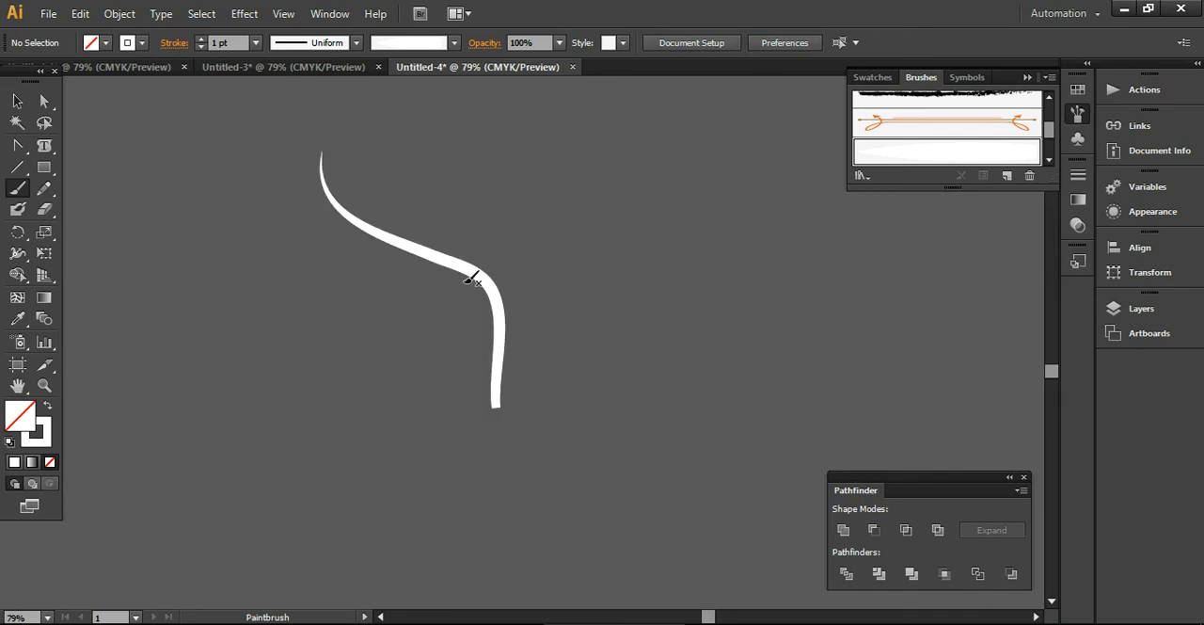
- Undo the last stroke and paint a curved main stem with two tapered branches, one rising upward and one sweeping out to the left
{"action": "key", "text": "ctrl+z"}
{"action": "mouse_move", "coordinate": [475, 388]}
{"action": "left_mouse_down"}
{"action": "mouse_move", "coordinate": [397, 304]}
{"action": "mouse_move", "coordinate": [322, 282]}
{"action": "mouse_move", "coordinate": [281, 227]}
{"action": "mouse_move", "coordinate": [277, 197]}
{"action": "left_mouse_up"}
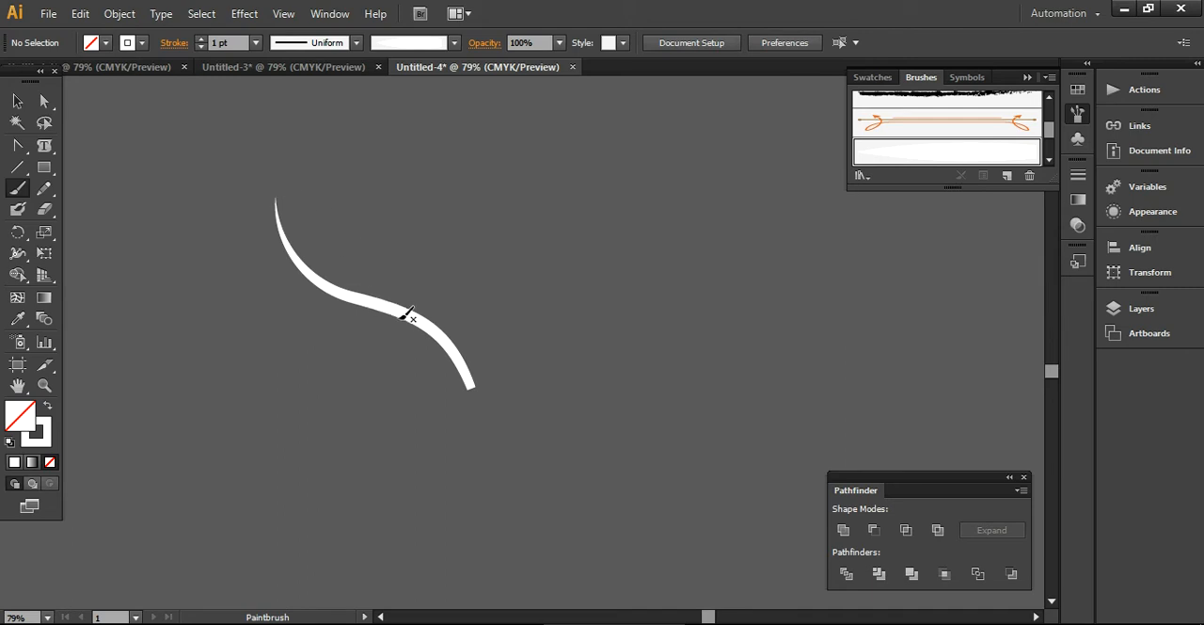
{"action": "mouse_move", "coordinate": [414, 319]}
{"action": "left_mouse_down"}
{"action": "mouse_move", "coordinate": [382, 295]}
{"action": "mouse_move", "coordinate": [378, 158]}
{"action": "left_mouse_up"}
{"action": "mouse_move", "coordinate": [379, 309]}
{"action": "left_mouse_down"}
{"action": "mouse_move", "coordinate": [314, 327]}
{"action": "mouse_move", "coordinate": [223, 243]}
{"action": "left_mouse_up"}
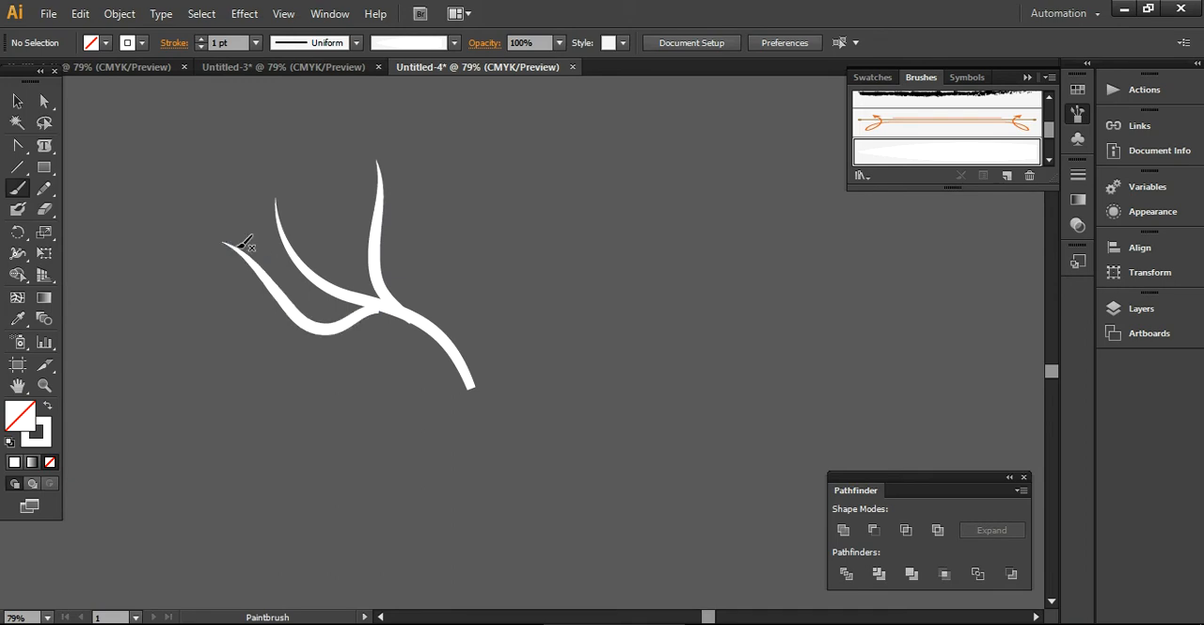
- Paint a lower branch from the stem outward to a tapered left tip, plus a short upright branch on the stem's right side
{"action": "mouse_move", "coordinate": [237, 332]}
{"action": "left_mouse_down"}
{"action": "mouse_move", "coordinate": [317, 371]}
{"action": "mouse_move", "coordinate": [420, 318]}
{"action": "left_mouse_up"}
{"action": "key", "text": "ctrl+z"}
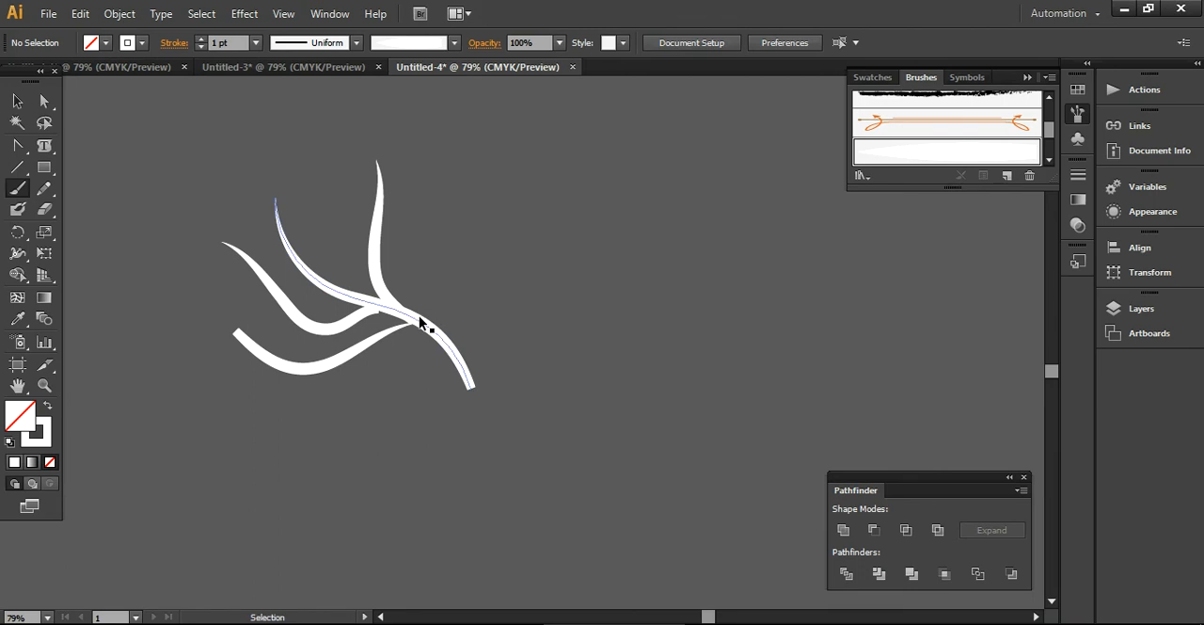
{"action": "mouse_move", "coordinate": [427, 313]}
{"action": "left_mouse_down"}
{"action": "mouse_move", "coordinate": [366, 355]}
{"action": "mouse_move", "coordinate": [303, 365]}
{"action": "mouse_move", "coordinate": [245, 338]}
{"action": "mouse_move", "coordinate": [222, 303]}
{"action": "left_mouse_up"}
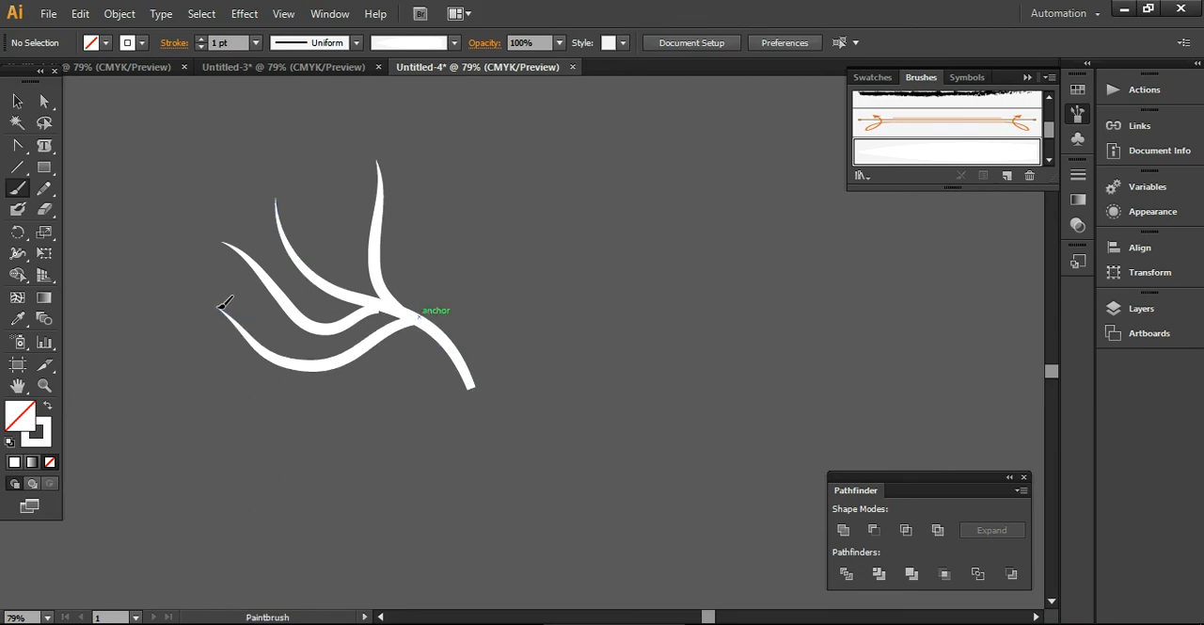
{"action": "left_click_drag", "start_coordinate": [440, 334], "coordinate": [439, 218]}
- Rotate the middle left branch slightly counterclockwise so its inner end sits within the main stem
{"action": "left_click", "coordinate": [16, 101]}
{"action": "left_click_drag", "start_coordinate": [172, 176], "coordinate": [311, 494]}
{"action": "left_click", "coordinate": [313, 495]}
{"action": "left_click", "coordinate": [334, 334]}
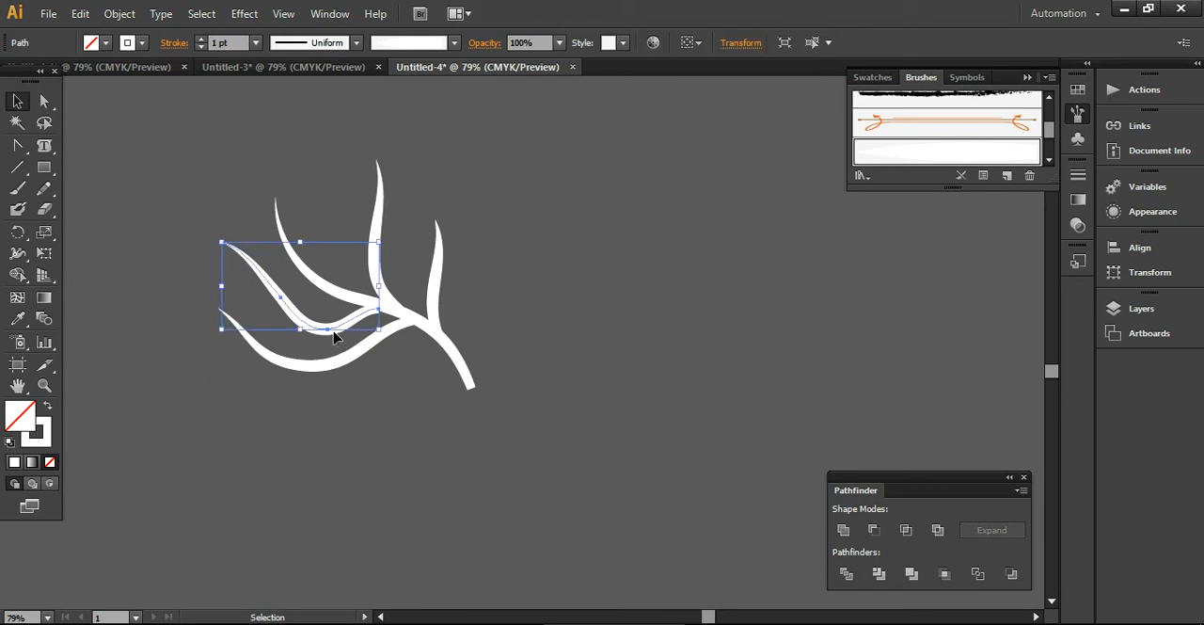
{"action": "left_click_drag", "start_coordinate": [386, 238], "coordinate": [386, 230]}
{"action": "left_click", "coordinate": [412, 451]}
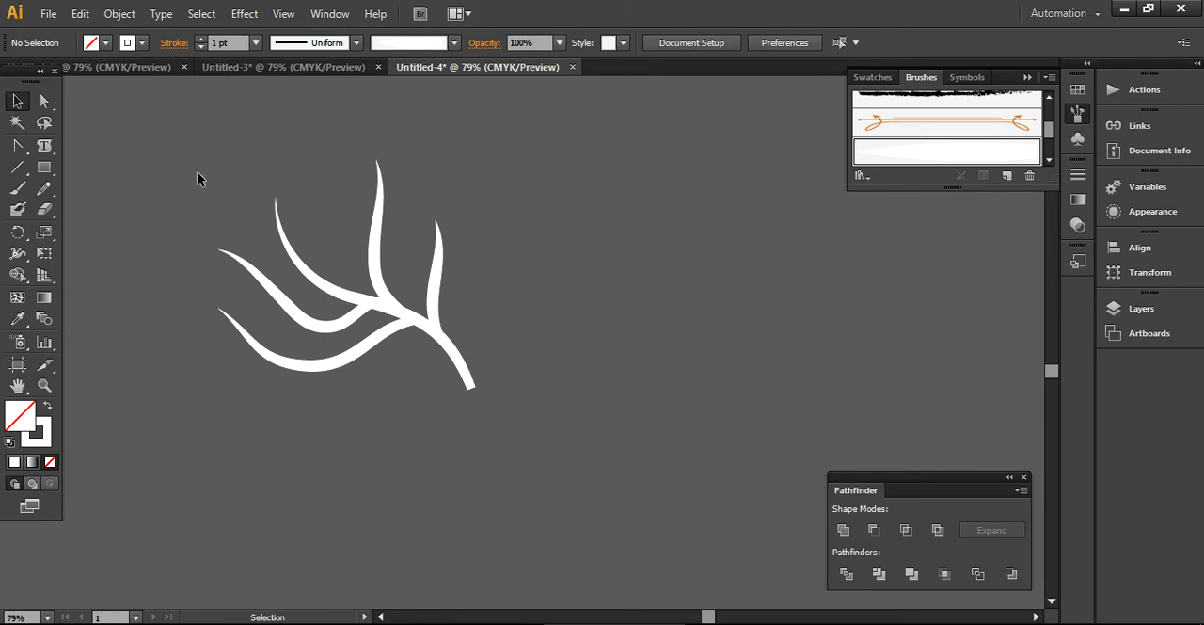
- Isolate the middle left branch, scale it down slightly from its outer tip, and exit isolation mode
{"action": "double_click", "coordinate": [257, 271]}
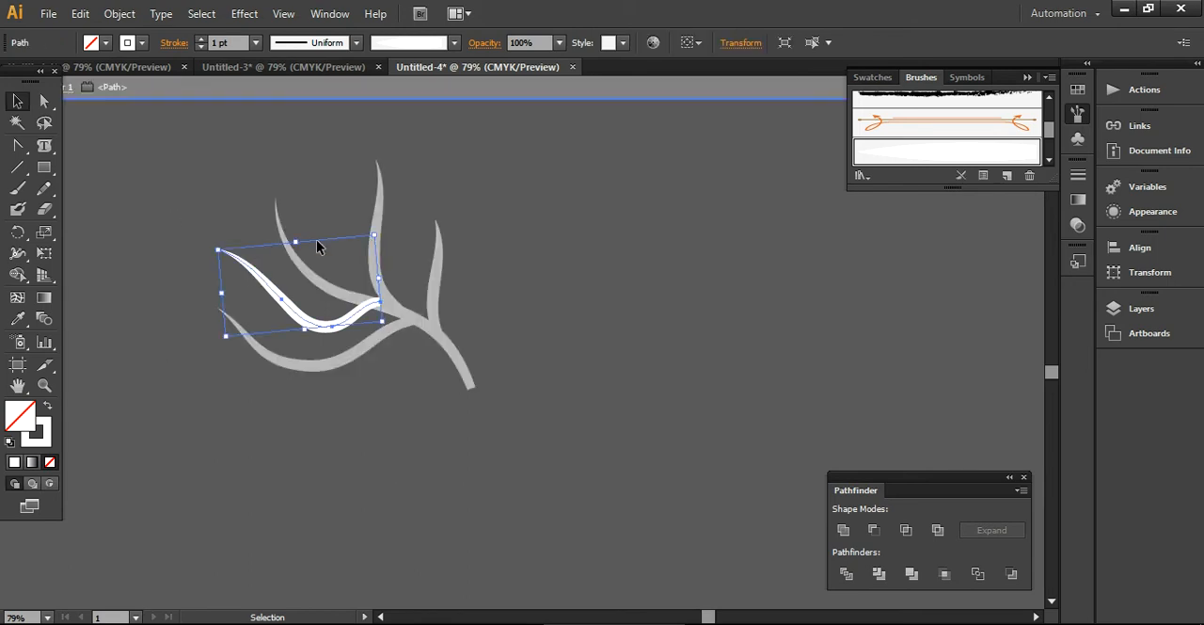
{"action": "left_click_drag", "start_coordinate": [219, 250], "coordinate": [233, 254]}
{"action": "left_click", "coordinate": [295, 420]}
{"action": "double_click", "coordinate": [296, 419]}
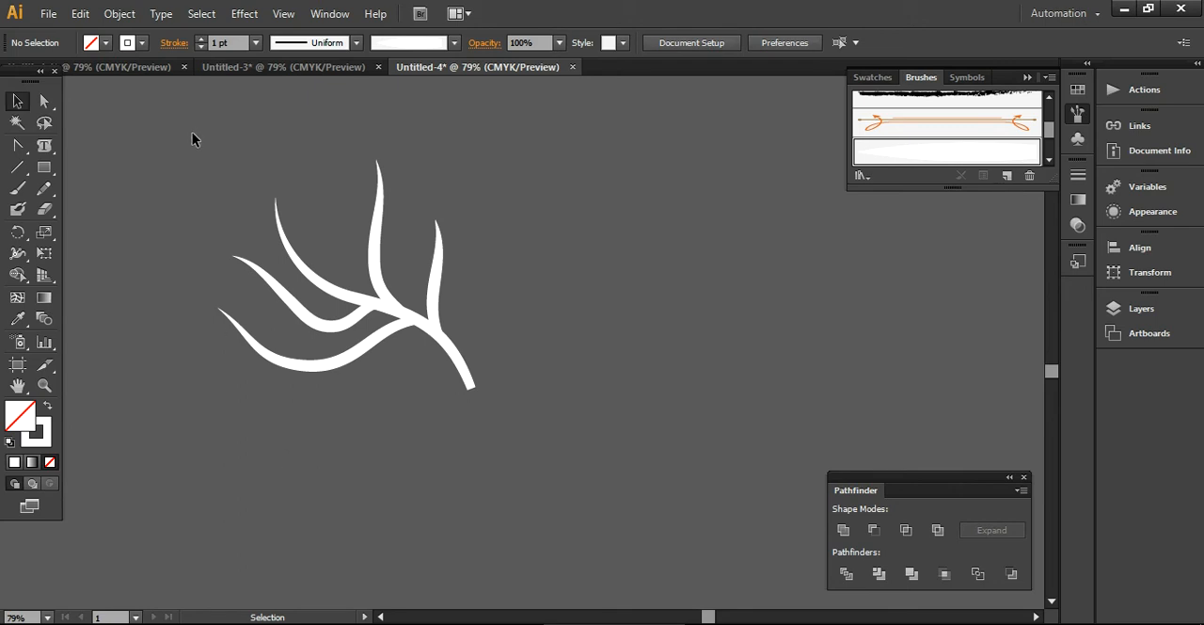
- Paste a copy of all the branch strokes in front and reflect it across the vertical axis
{"action": "left_click_drag", "start_coordinate": [187, 150], "coordinate": [506, 444]}
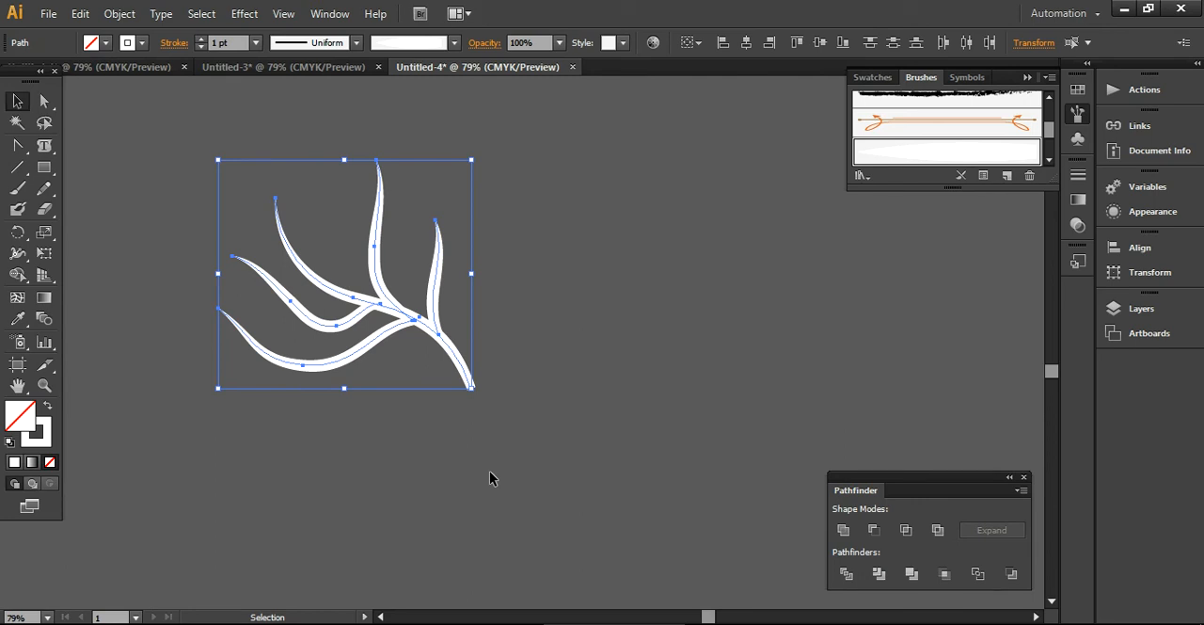
{"action": "key", "text": "a"}
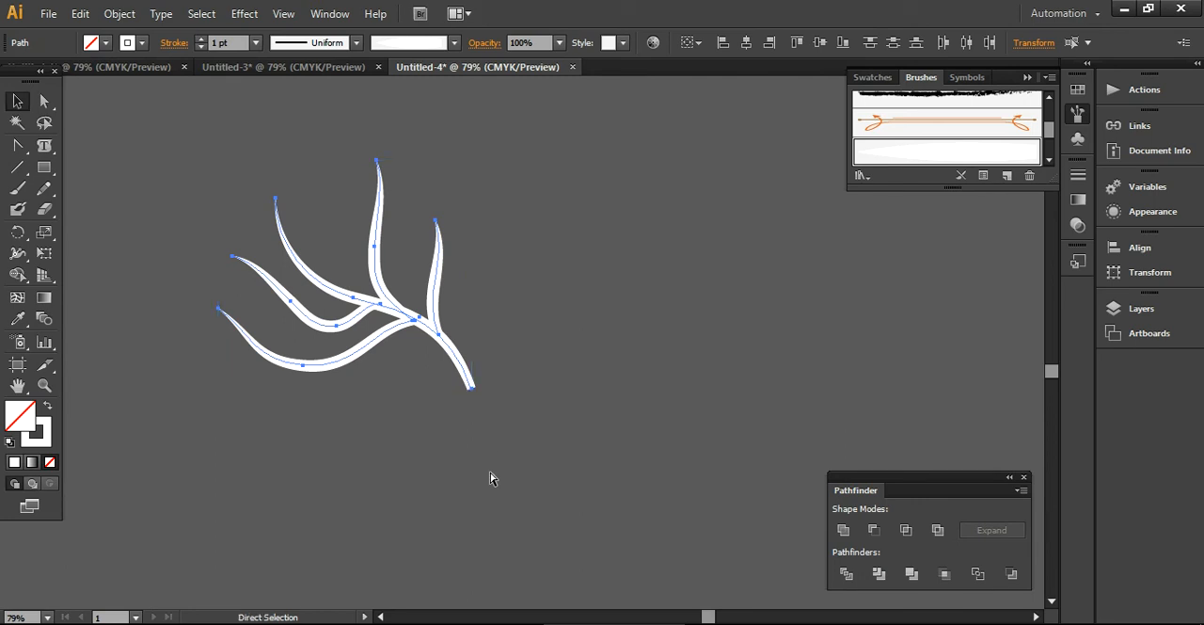
{"action": "key", "text": "v"}
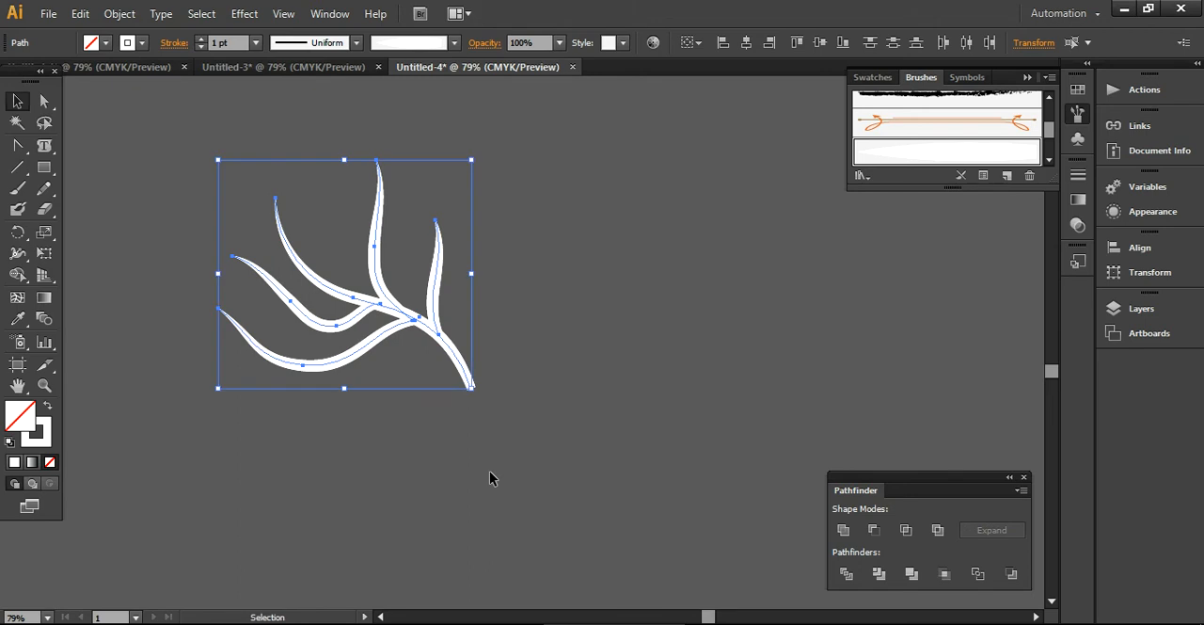
{"action": "right_click", "coordinate": [445, 350]}
{"action": "mouse_move", "coordinate": [508, 555]}
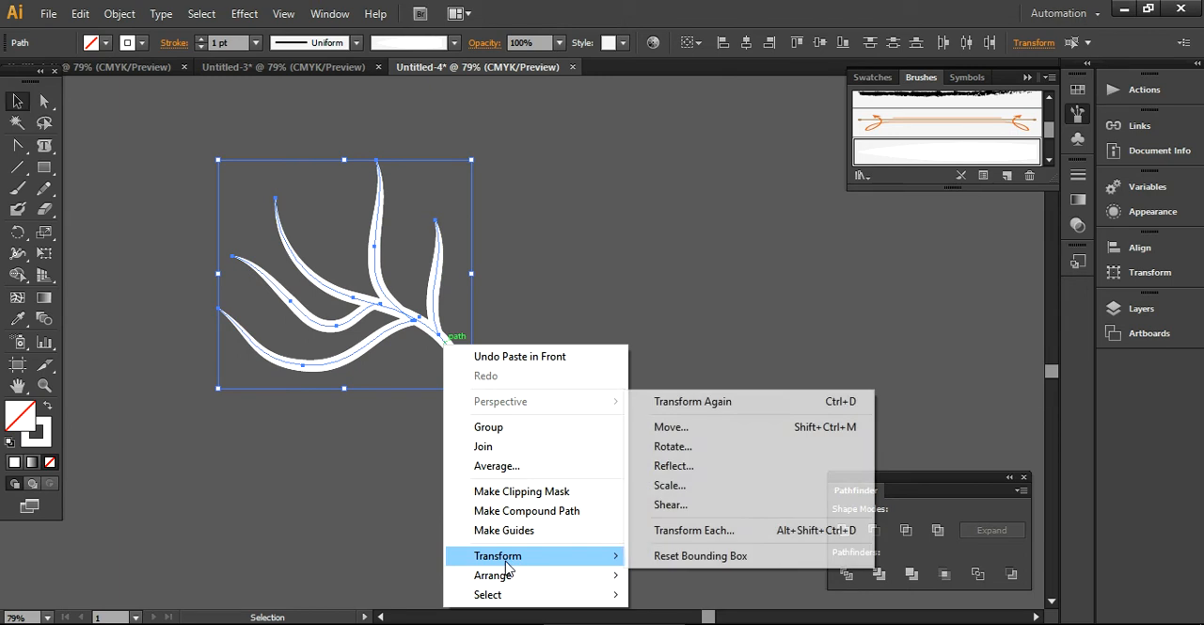
{"action": "left_click", "coordinate": [685, 467]}
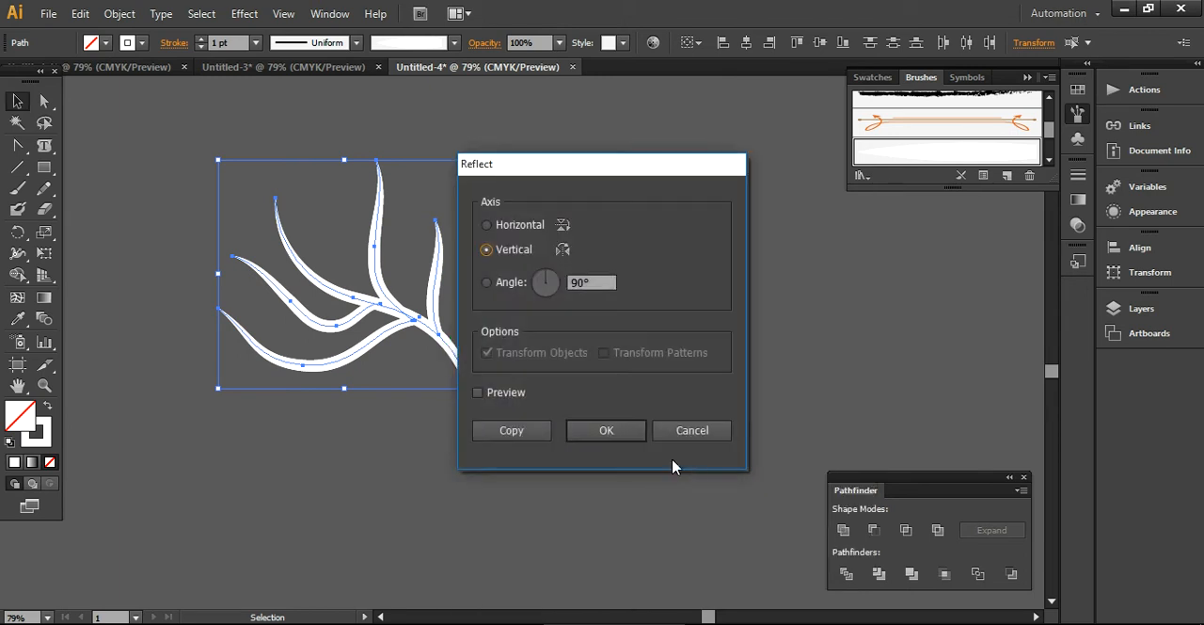
{"action": "left_click", "coordinate": [607, 430]}
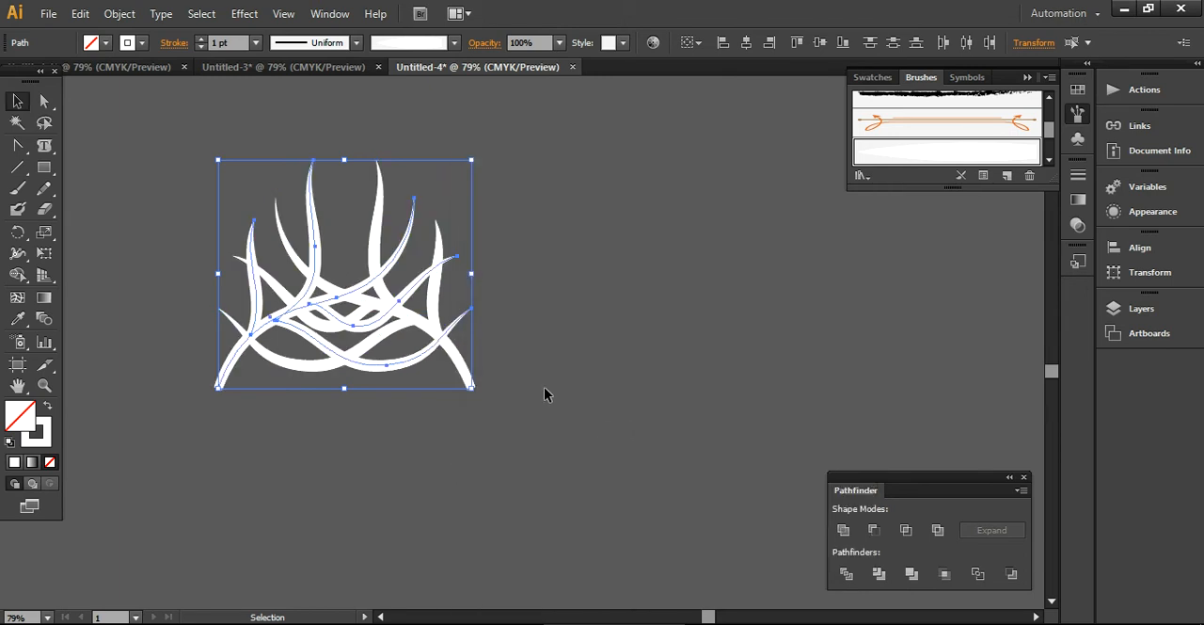
- Move the mirrored branches horizontally to the right until both stems meet at their base
{"action": "key", "text": "shift+Right"}
{"action": "key", "text": "shift+Right"}
{"action": "key", "text": "shift+Right"}
{"action": "key", "text": "shift+Right"}
{"action": "key", "text": "shift+Right"}
{"action": "key", "text": "shift+Right"}
{"action": "key", "text": "shift+Right"}
{"action": "key", "text": "shift+Right"}
{"action": "key", "text": "shift+Right"}
{"action": "key", "text": "shift+Right"}
{"action": "key", "text": "shift+Right"}
{"action": "key", "text": "shift+Right"}
{"action": "key", "text": "shift+Right"}
{"action": "key", "text": "shift+Right"}
{"action": "key", "text": "shift+Right"}
{"action": "key", "text": "shift+Right"}
{"action": "key", "text": "shift+Right"}
{"action": "key", "text": "shift+Right"}
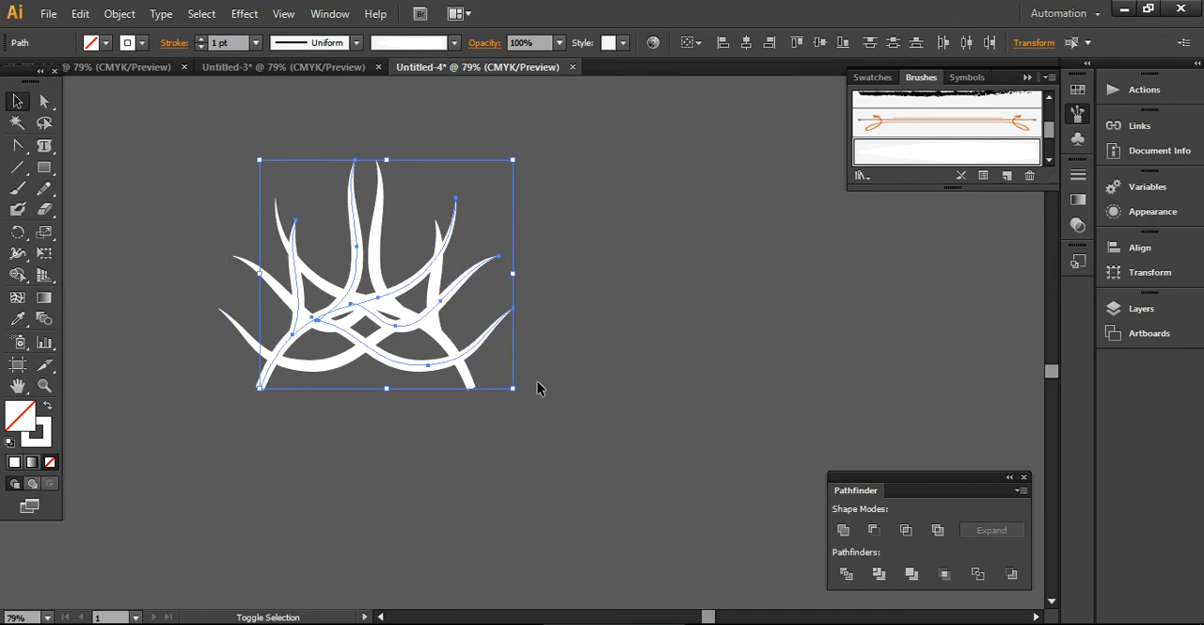
{"action": "key", "text": "shift+Right"}
{"action": "key", "text": "shift+Right"}
{"action": "key", "text": "shift+Right"}
{"action": "key", "text": "shift+Right"}
{"action": "key", "text": "shift+Right"}
{"action": "key", "text": "shift+Right"}
{"action": "key", "text": "shift+Right"}
{"action": "key", "text": "shift+Right"}
{"action": "key", "text": "shift+Right"}
{"action": "key", "text": "shift+Right"}
{"action": "key", "text": "shift+Right"}
{"action": "key", "text": "shift+Right"}
{"action": "key", "text": "shift+Right"}
{"action": "key", "text": "shift+Right"}
{"action": "key", "text": "shift+Right"}
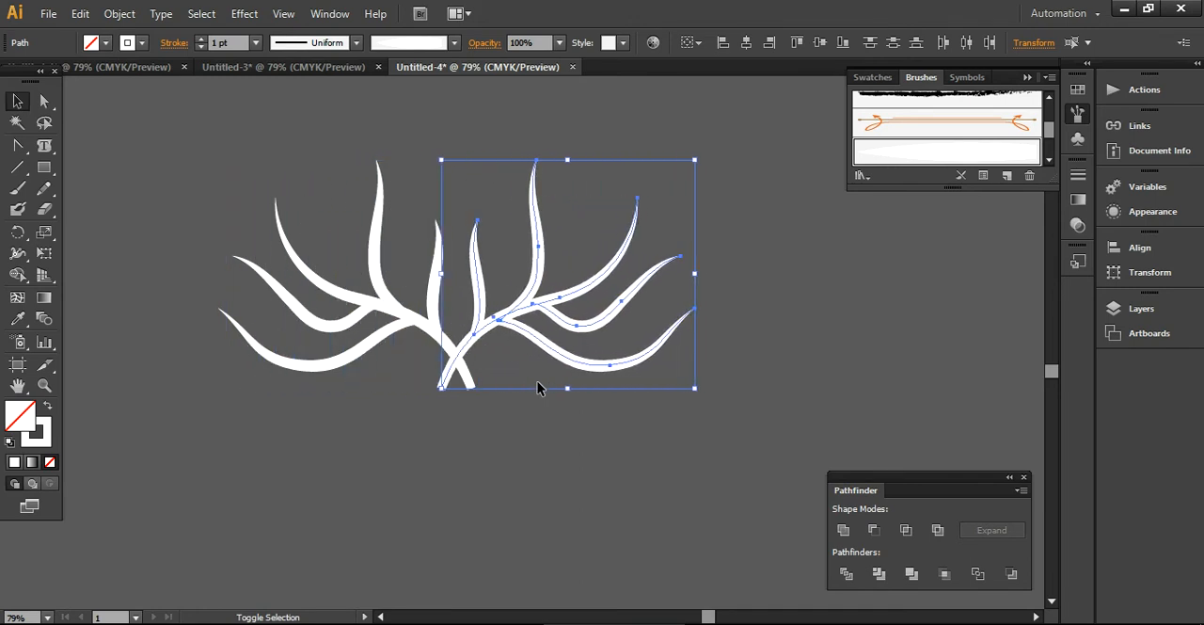
{"action": "key", "text": "Right"}
{"action": "key", "text": "Right"}
{"action": "key", "text": "Right"}
{"action": "key", "text": "Right"}
{"action": "key", "text": "Right"}
{"action": "key", "text": "Right"}
{"action": "key", "text": "Right"}
{"action": "key", "text": "Right"}
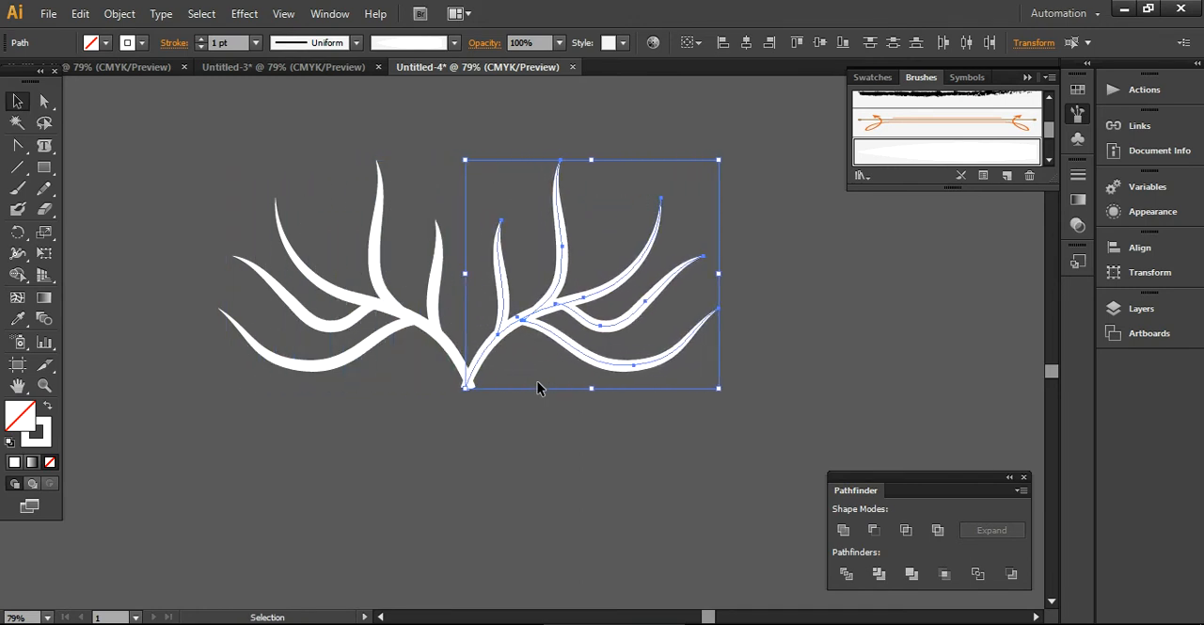
{"action": "key", "text": "Right"}
{"action": "key", "text": "Right"}
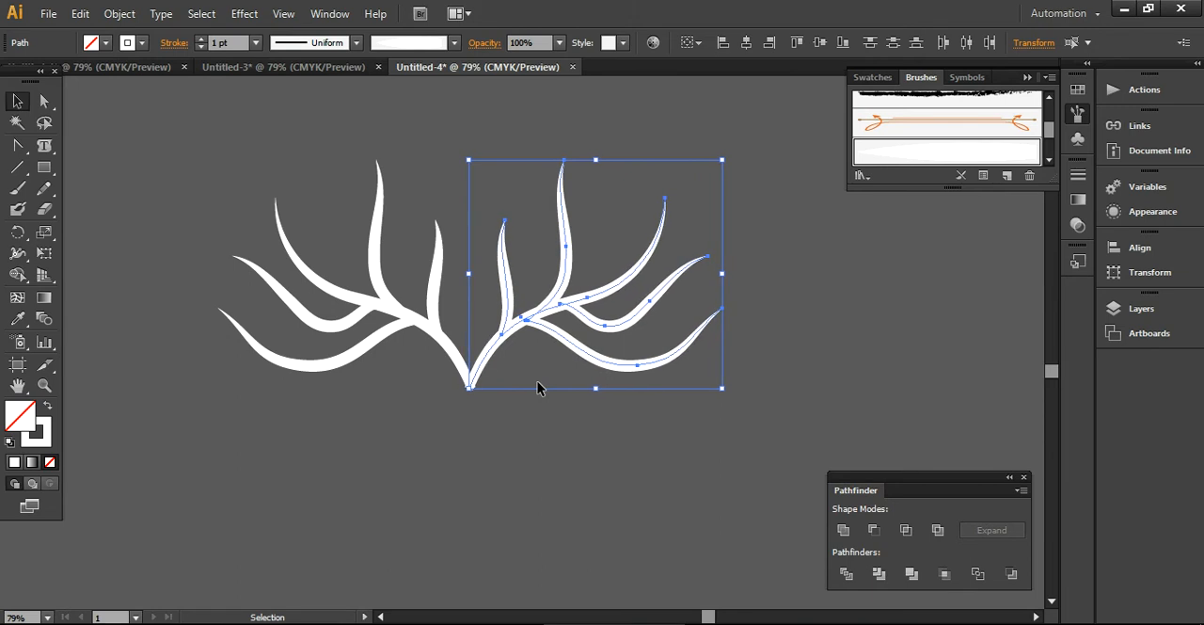
{"action": "left_click", "coordinate": [509, 476]}
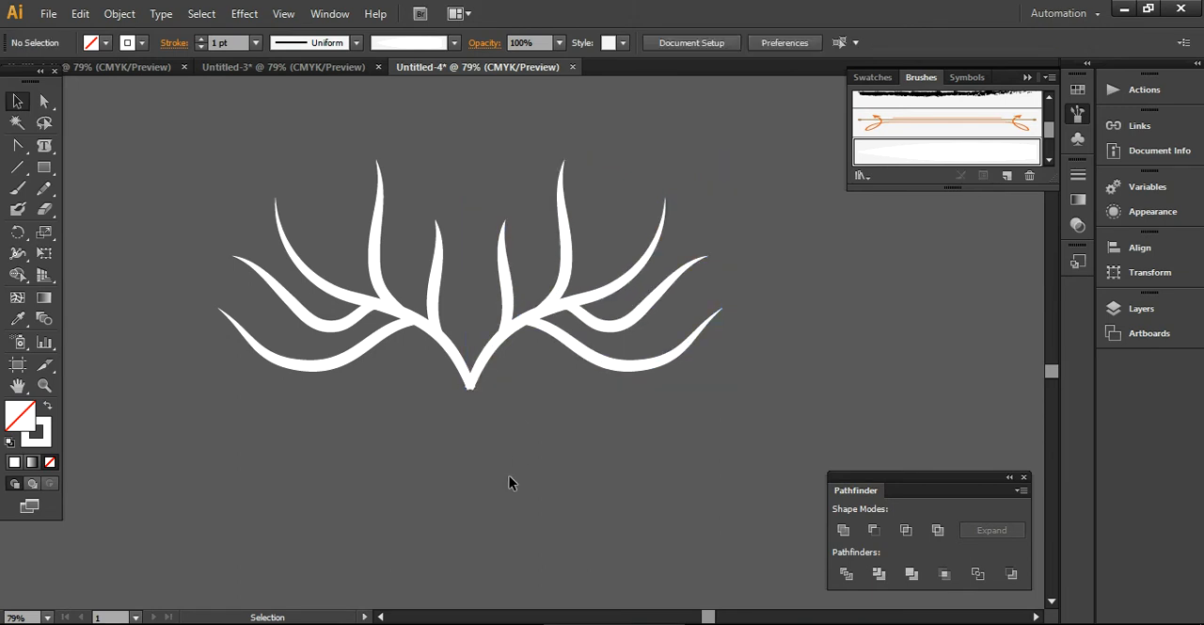
{"action": "left_click", "coordinate": [678, 358]}
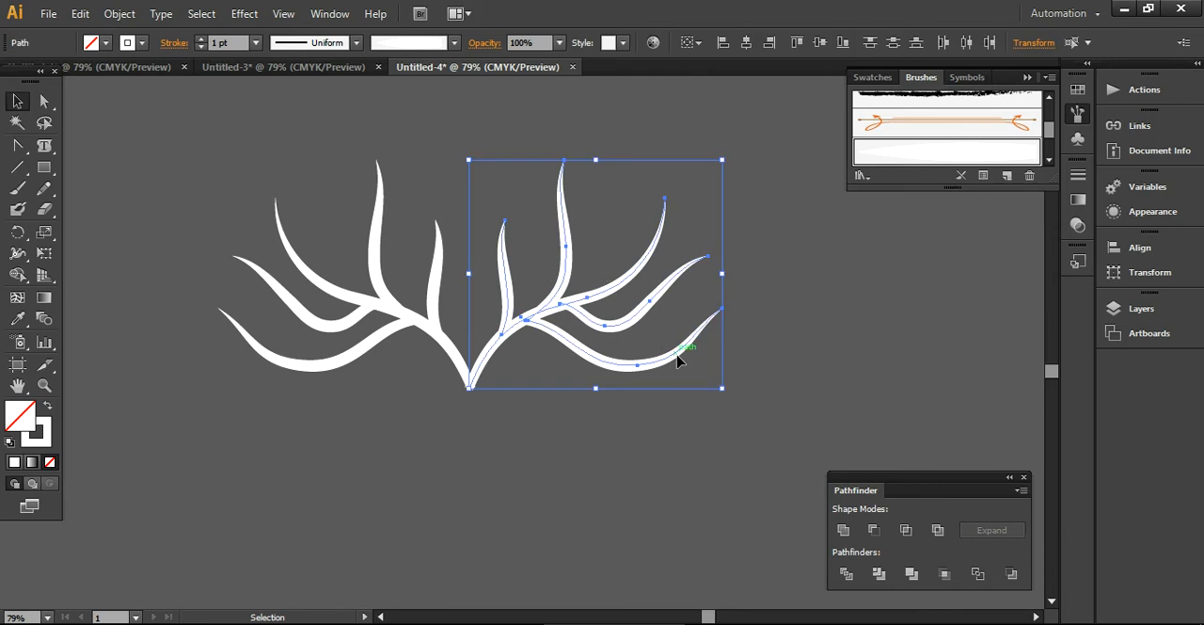
{"action": "left_click", "coordinate": [612, 472]}
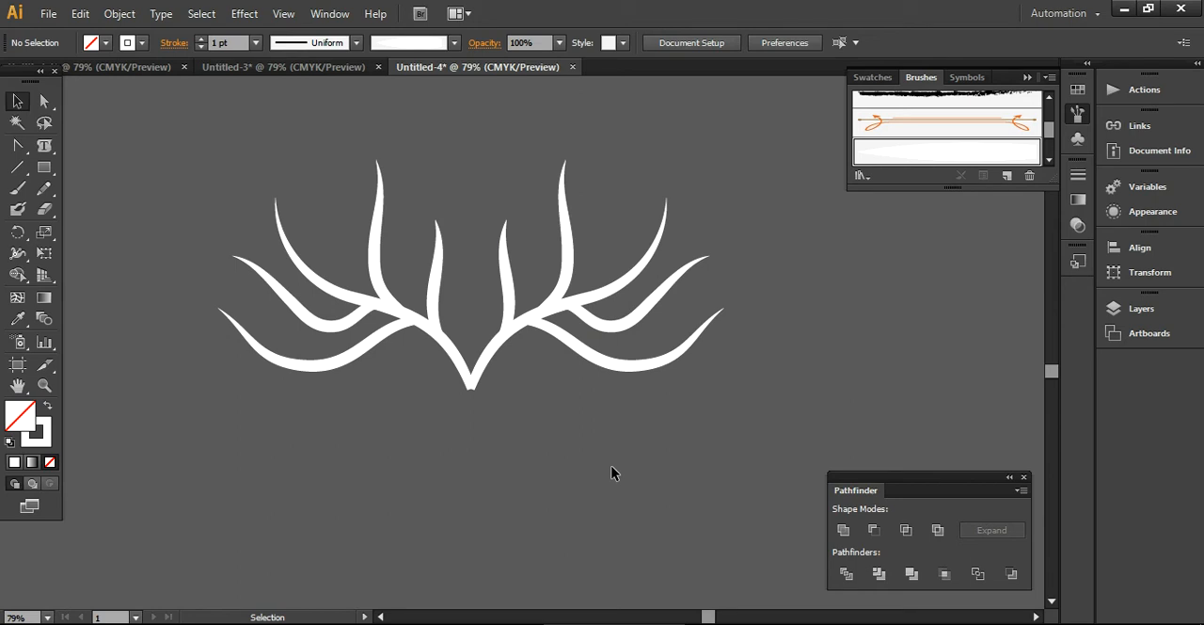
- Select both halves of the branch artwork and expand the appearance of their brush strokes
{"action": "left_click_drag", "start_coordinate": [176, 106], "coordinate": [733, 480]}
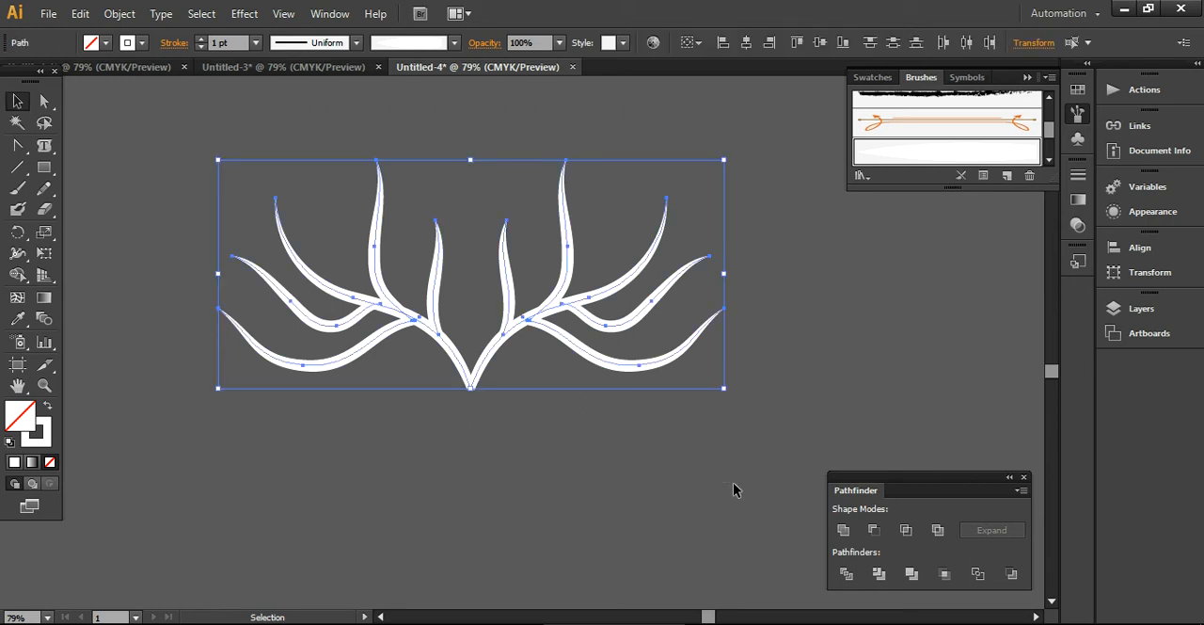
{"action": "left_click", "coordinate": [116, 13]}
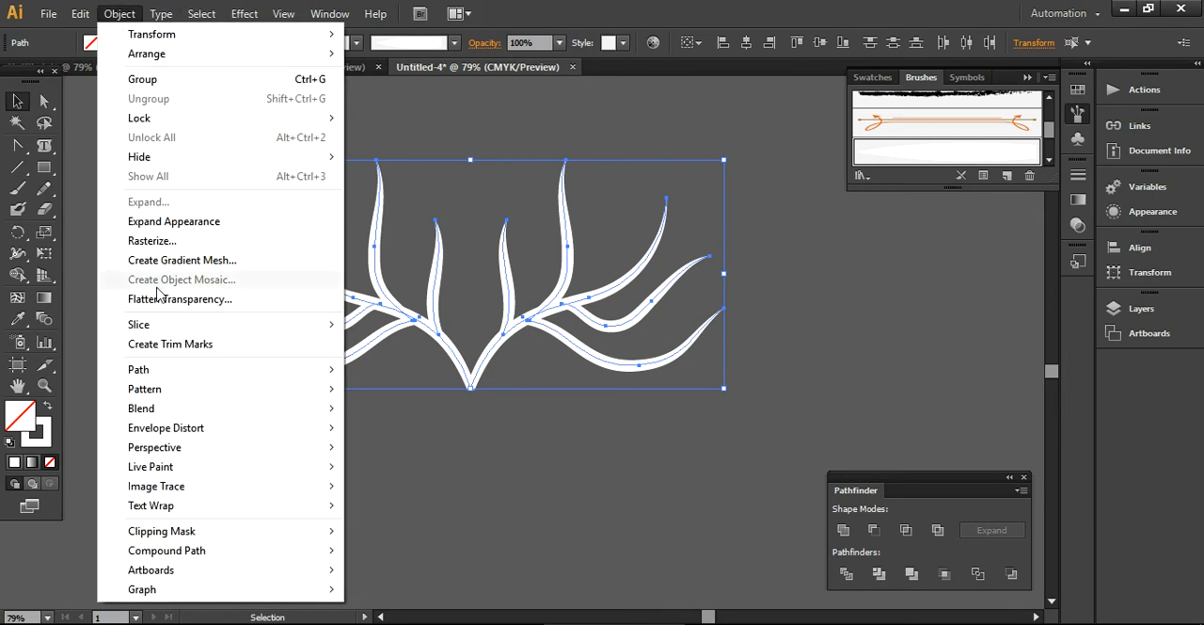
{"action": "left_click", "coordinate": [170, 226]}
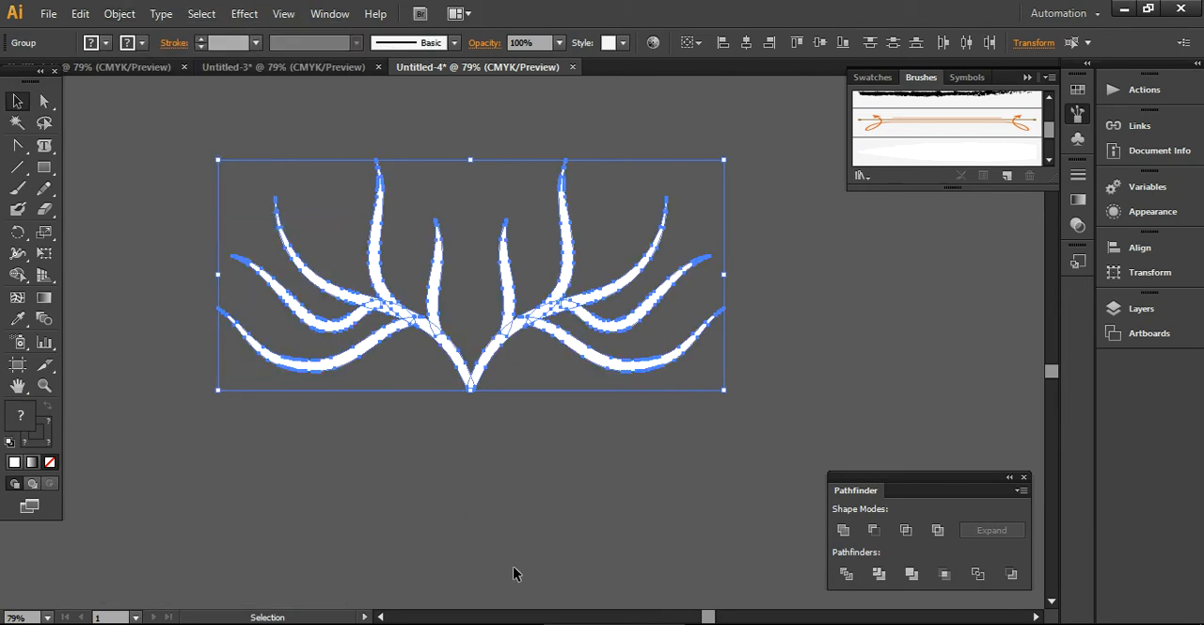
{"action": "left_click", "coordinate": [513, 566]}
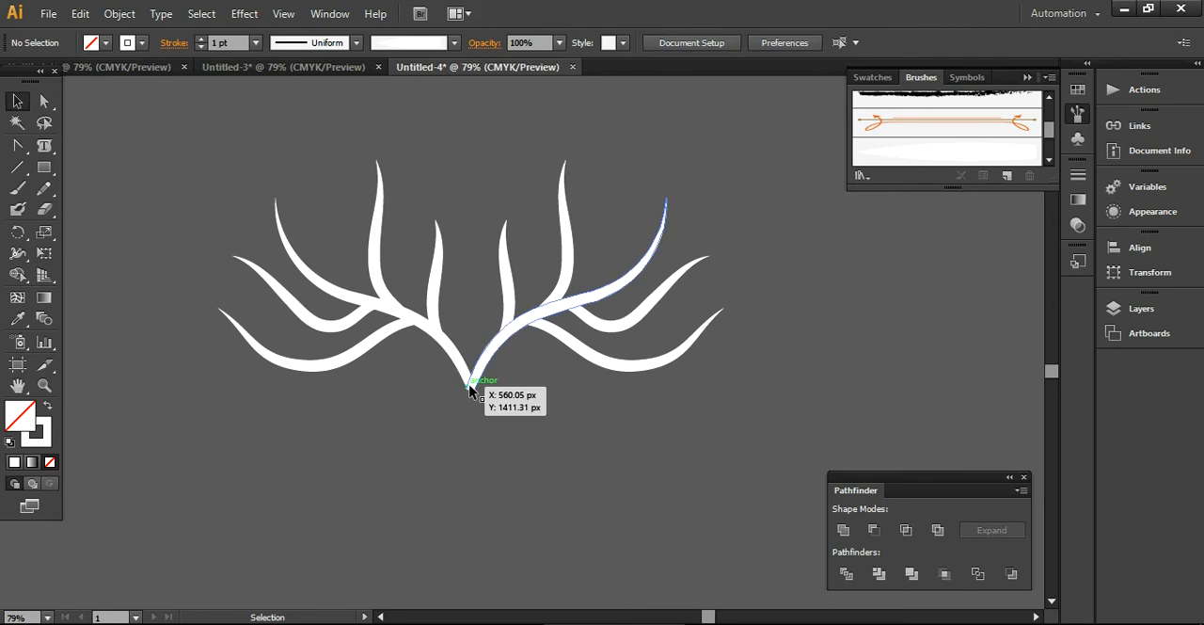
- Unite all the expanded branch shapes into a single shape with Pathfinder
{"action": "left_click_drag", "start_coordinate": [602, 490], "coordinate": [284, 310]}
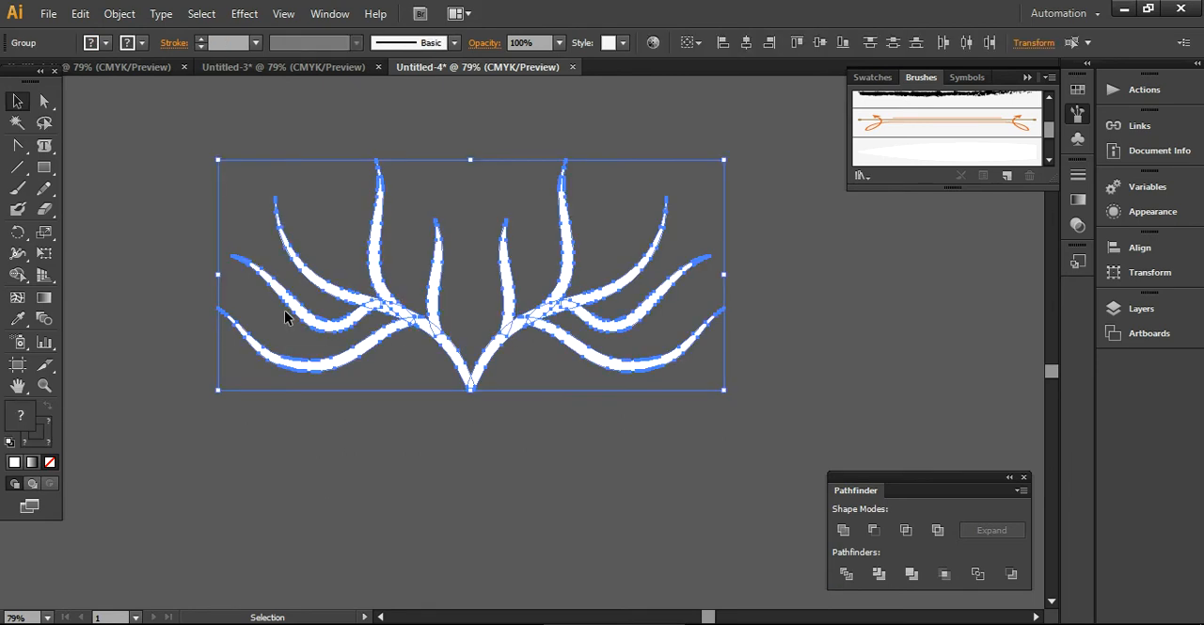
{"action": "left_click", "coordinate": [842, 531]}
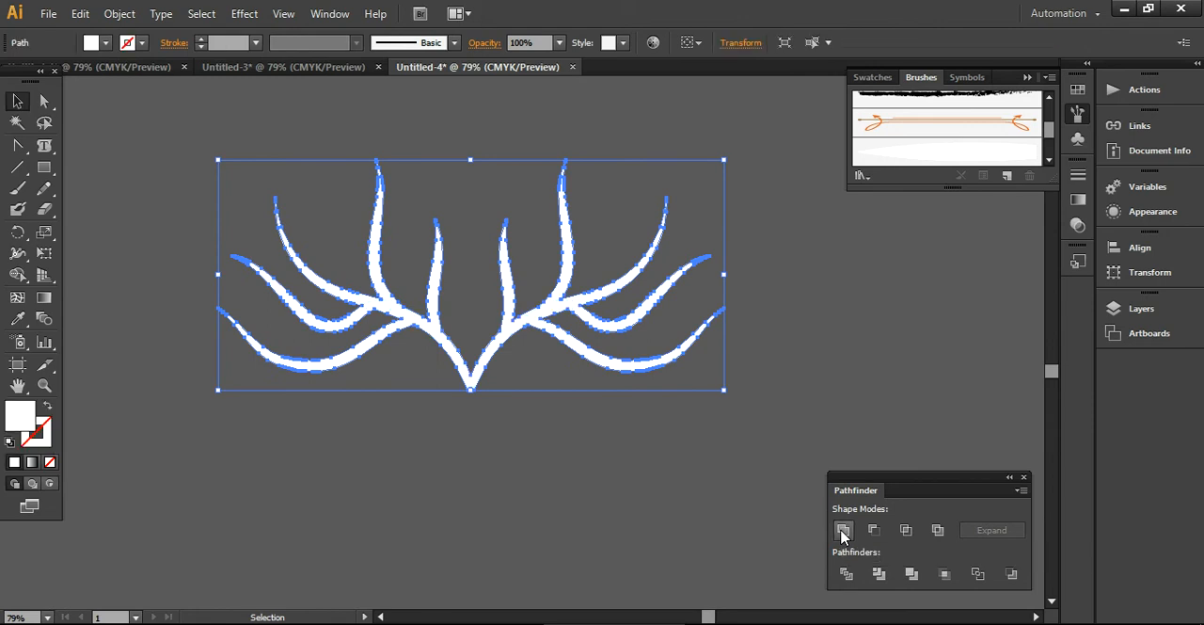
{"action": "left_click", "coordinate": [601, 508]}
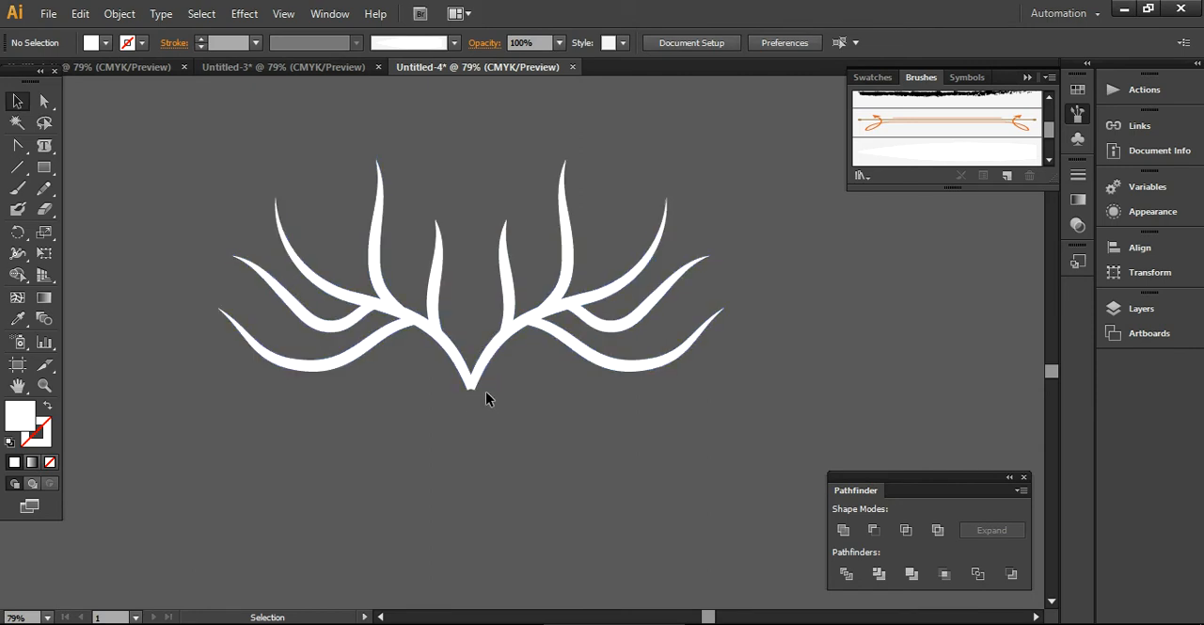
- Draw a small rectangle over the pointed base of the branches and subtract it with Minus Front to cut the base flat
{"action": "left_click", "coordinate": [43, 166]}
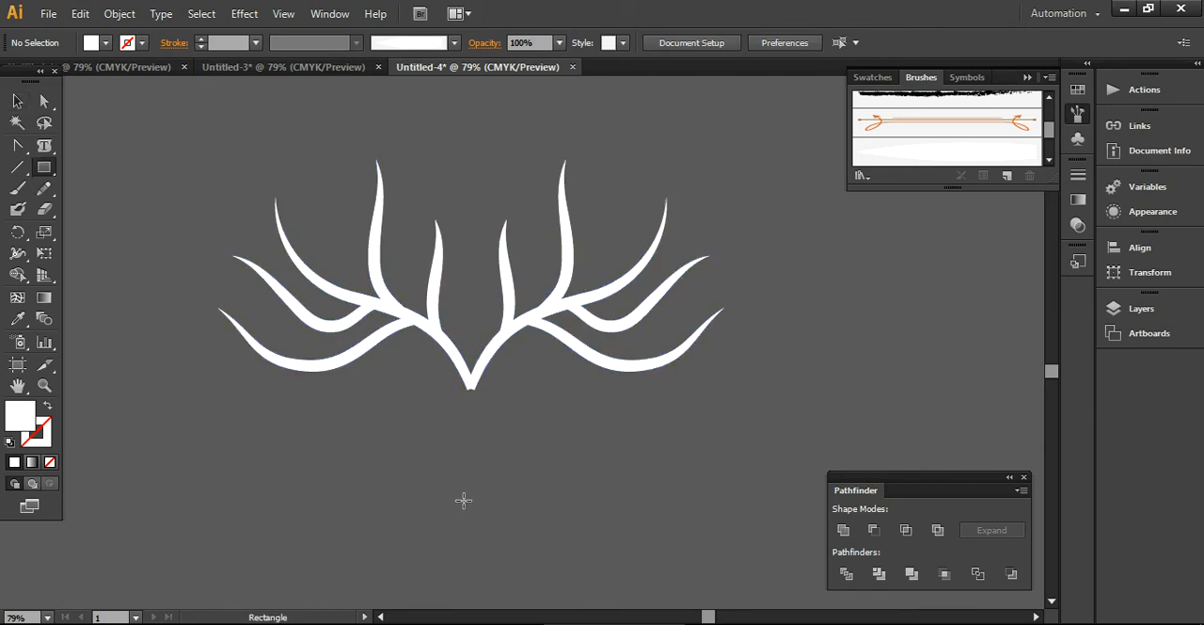
{"action": "left_click_drag", "start_coordinate": [483, 404], "coordinate": [452, 385]}
{"action": "left_click", "coordinate": [17, 101]}
{"action": "left_click", "coordinate": [205, 156]}
{"action": "left_click_drag", "start_coordinate": [213, 152], "coordinate": [700, 461]}
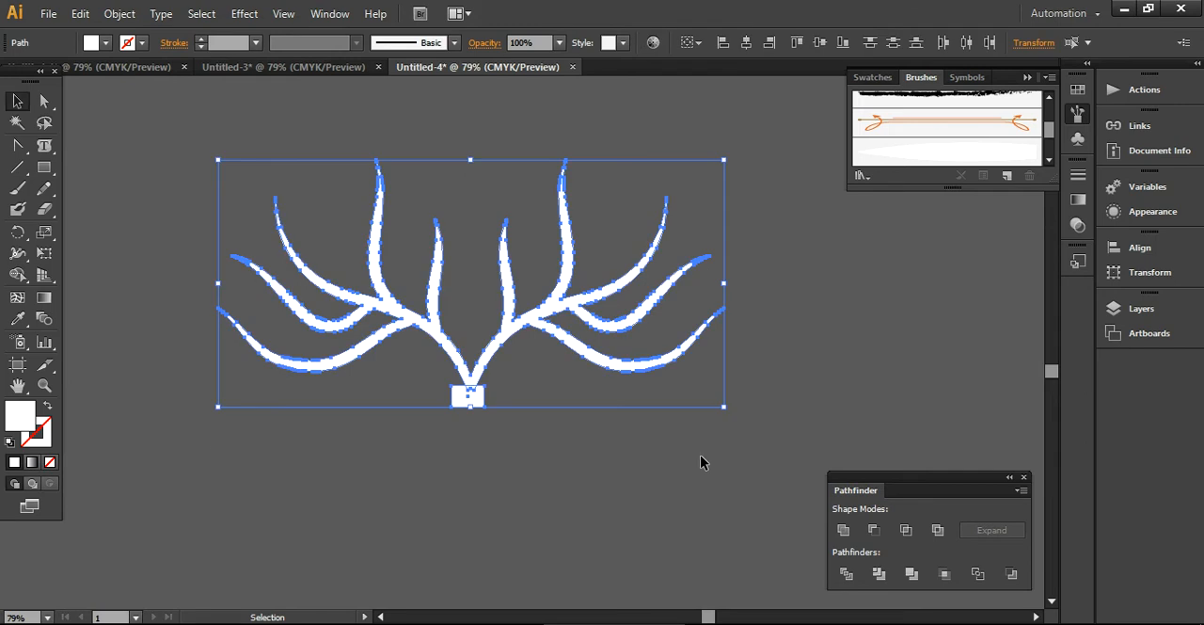
{"action": "left_click", "coordinate": [874, 530]}
{"action": "left_click", "coordinate": [529, 490]}
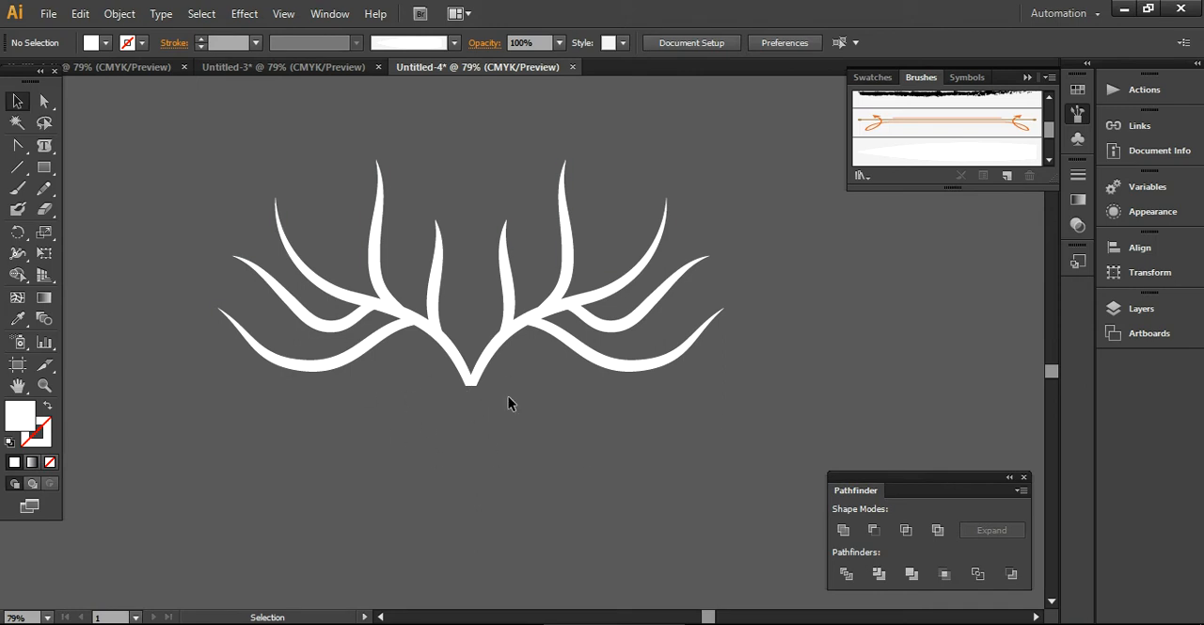
- Give the united branch shape a 1 pt white stroke and no fill
{"action": "left_click", "coordinate": [602, 367]}
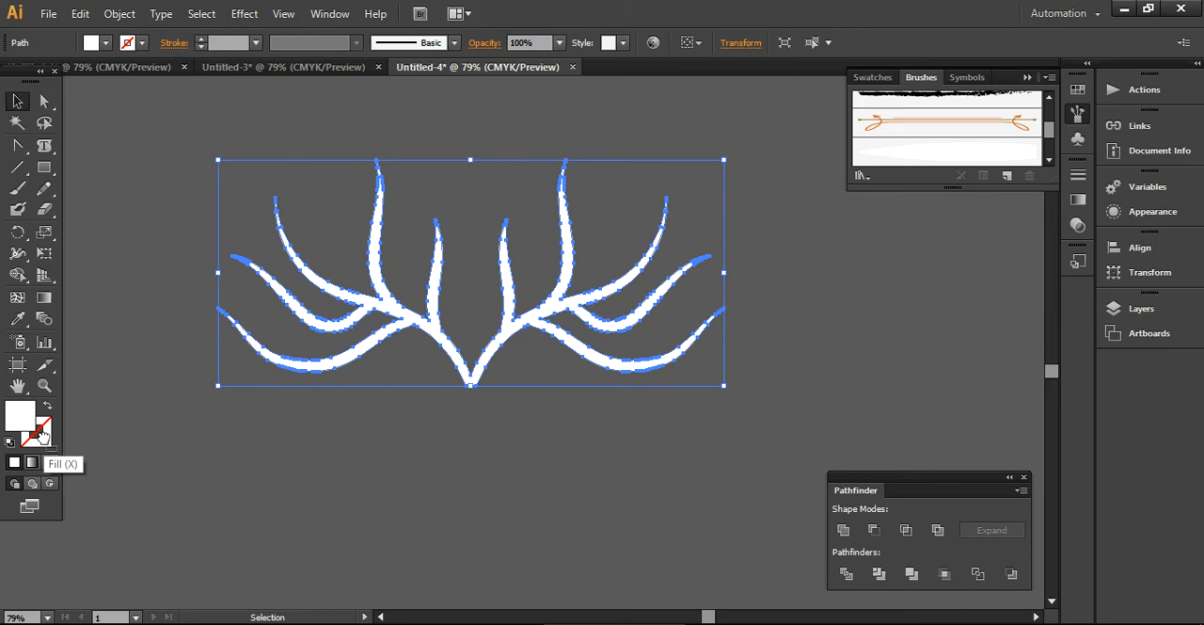
{"action": "key", "text": "d"}
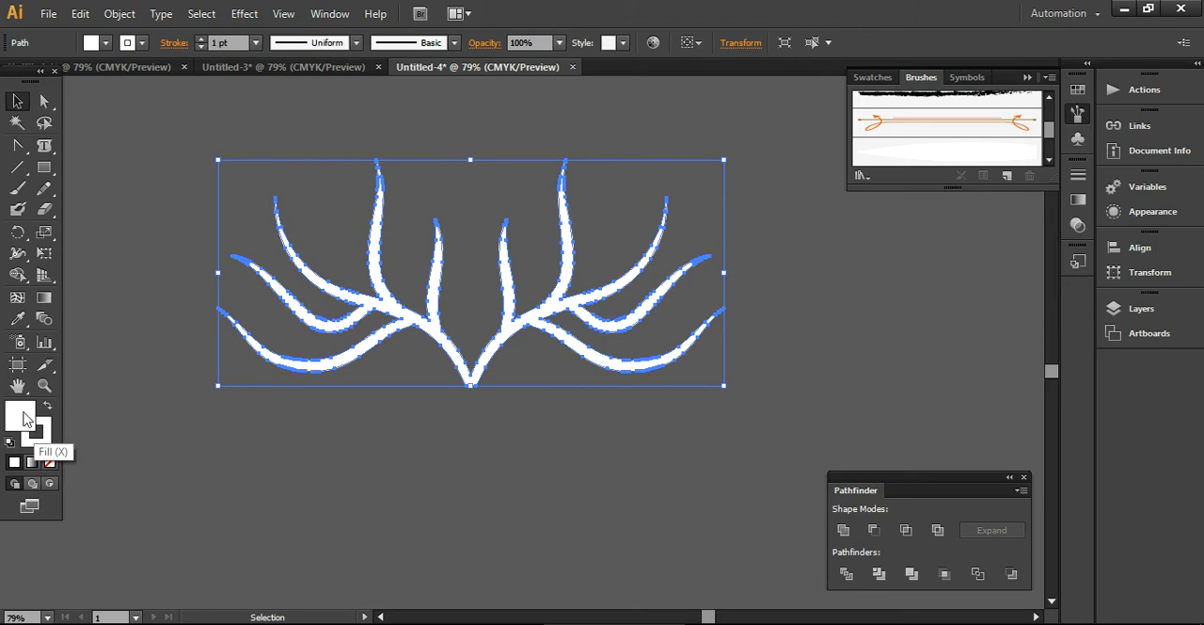
{"action": "left_click", "coordinate": [51, 463]}
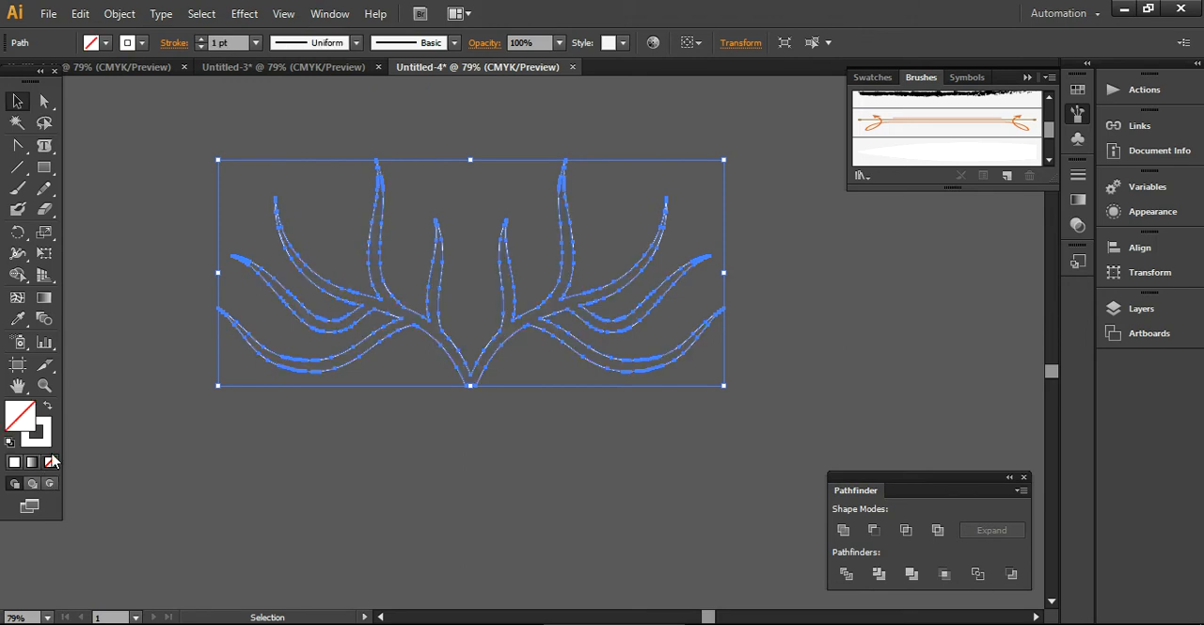
{"action": "left_click", "coordinate": [285, 495]}
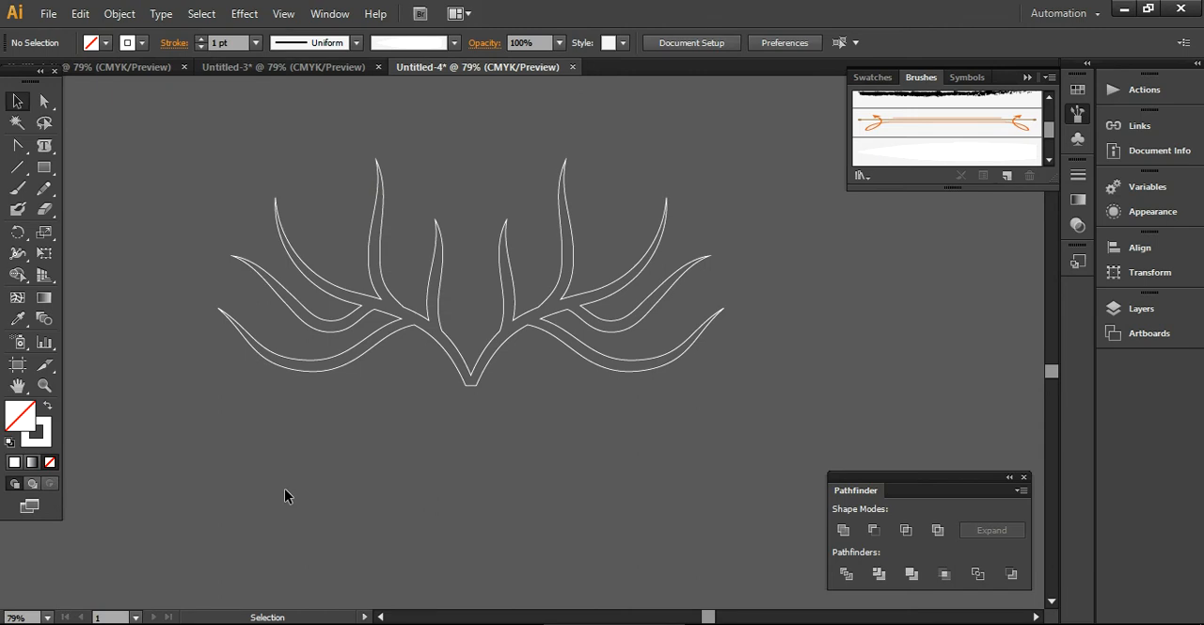
- Give the antler shape a yellow-orange stroke with a weight of 3 pt
{"action": "left_click_drag", "start_coordinate": [171, 166], "coordinate": [684, 467]}
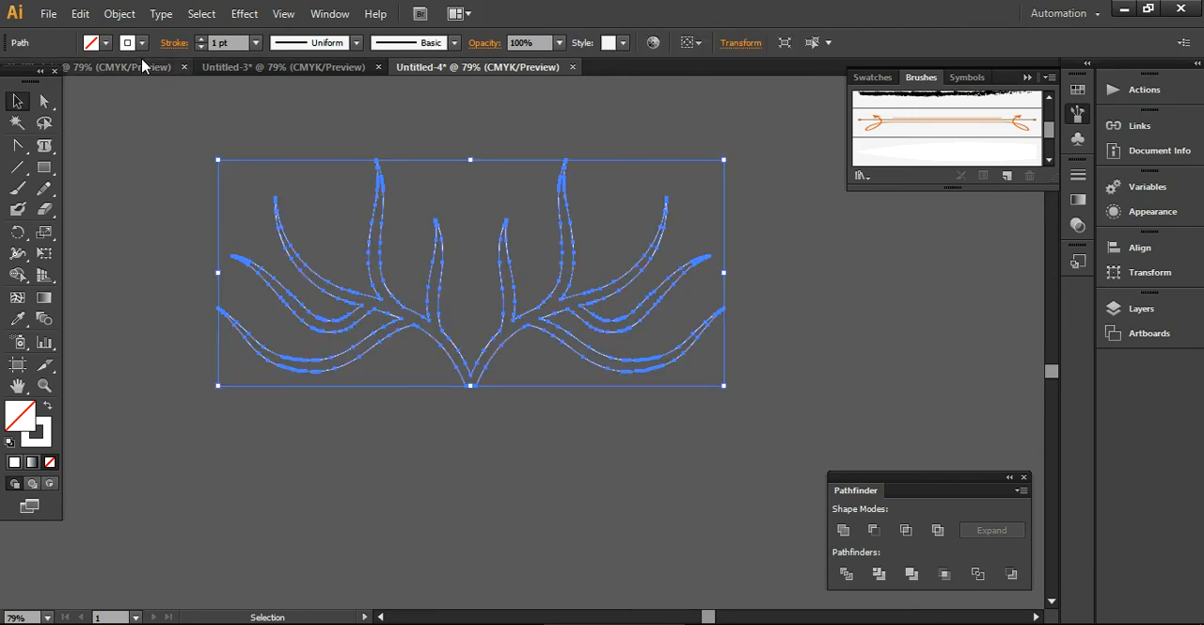
{"action": "left_click", "coordinate": [106, 43]}
{"action": "left_click", "coordinate": [10, 85]}
{"action": "left_click", "coordinate": [432, 551]}
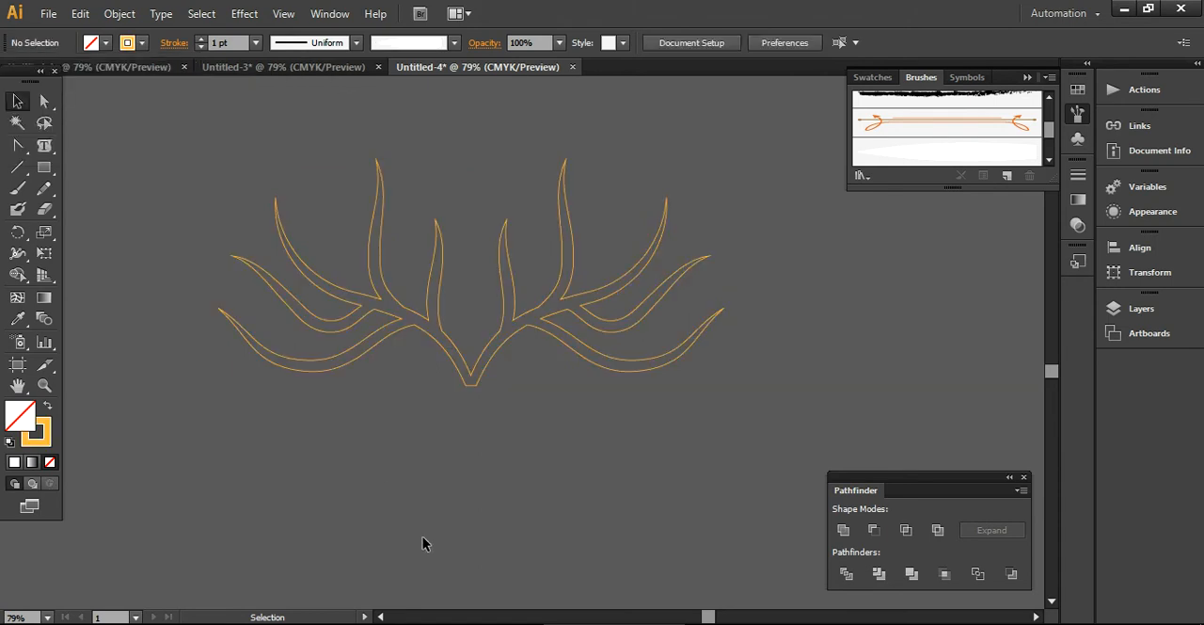
{"action": "left_click", "coordinate": [372, 356]}
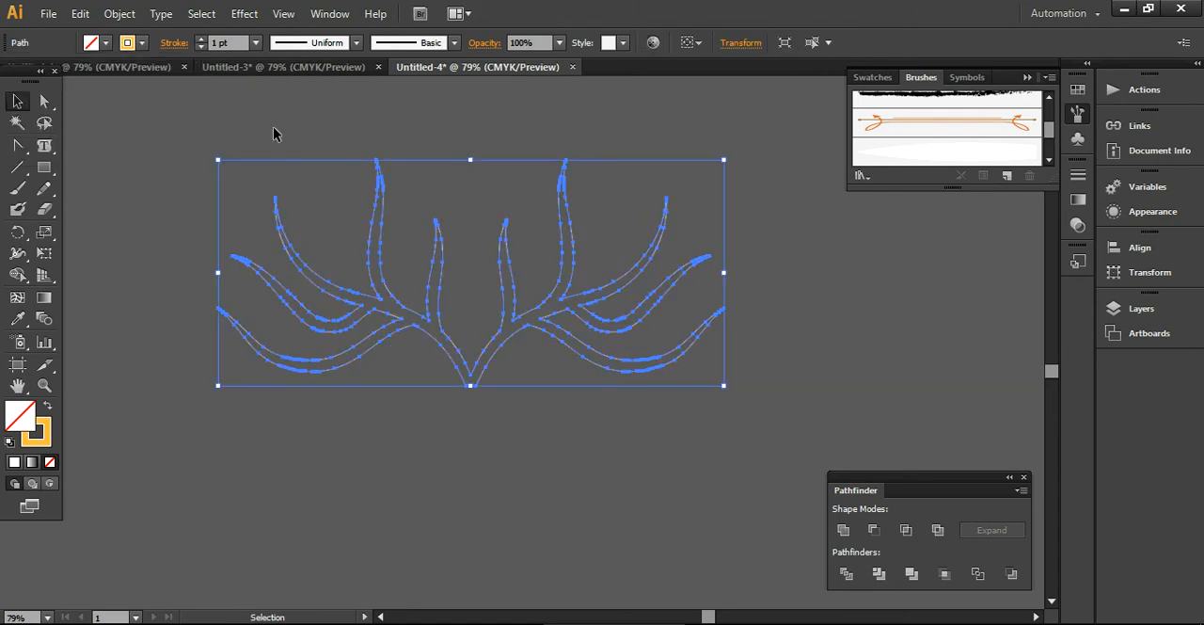
{"action": "left_click", "coordinate": [256, 44]}
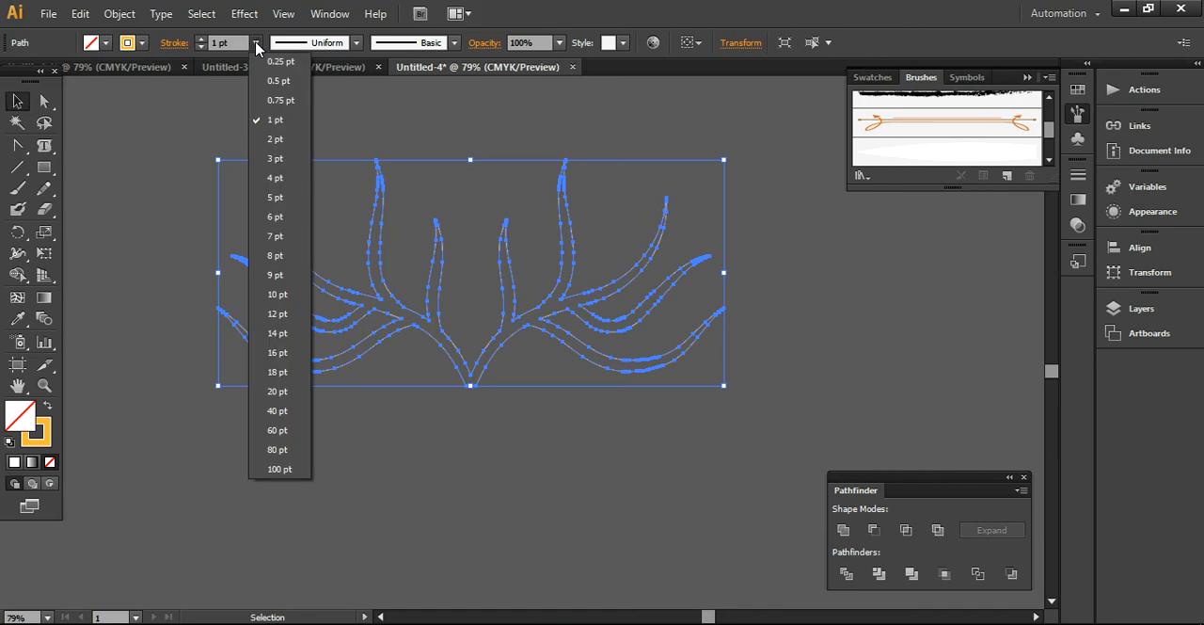
{"action": "left_click", "coordinate": [274, 160]}
{"action": "left_click", "coordinate": [467, 573]}
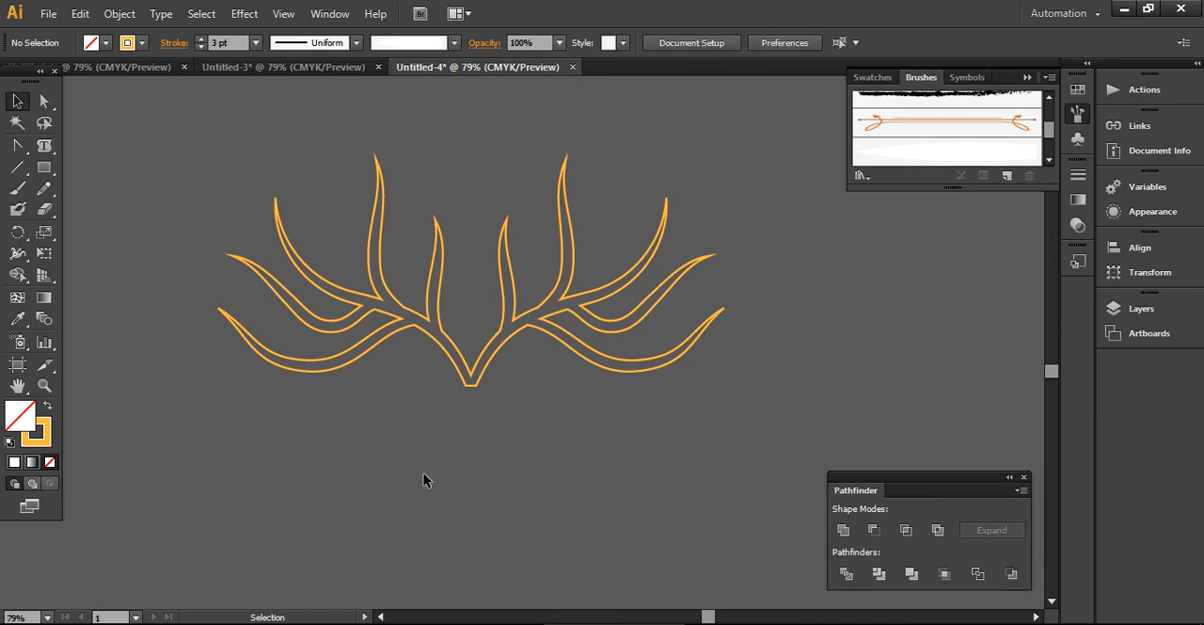
- Try to stretch the antler shape slightly taller from its base and undo the change
{"action": "left_click", "coordinate": [473, 387]}
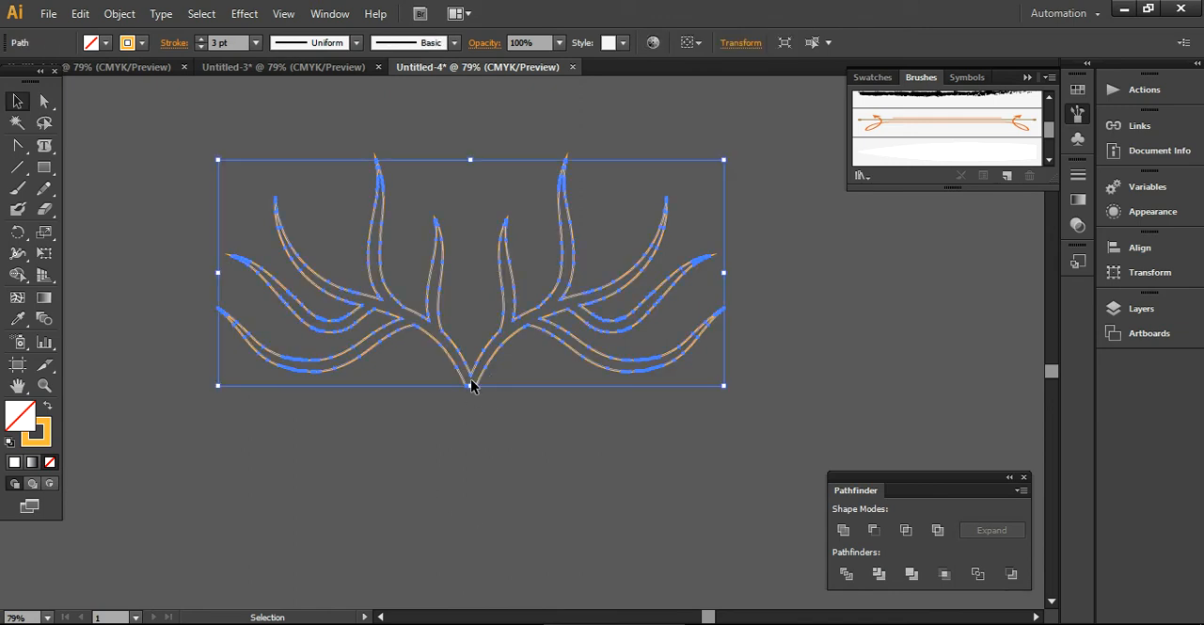
{"action": "left_click_drag", "start_coordinate": [473, 385], "coordinate": [472, 411]}
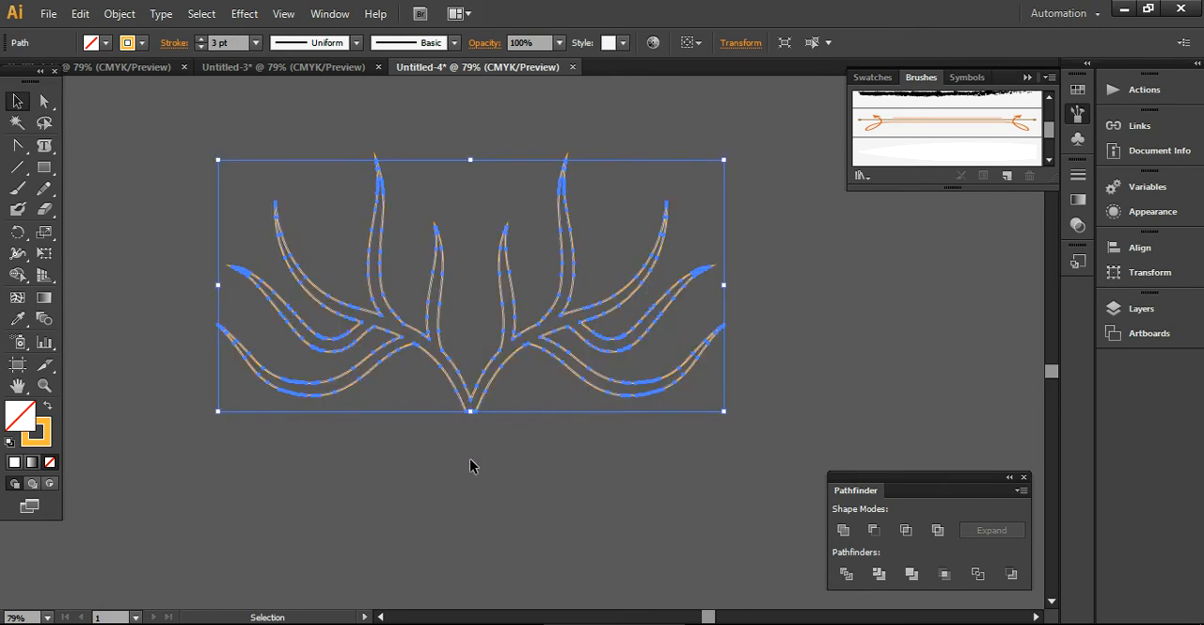
{"action": "left_click", "coordinate": [472, 466]}
{"action": "key", "text": "ctrl+z"}
{"action": "key", "text": "ctrl+z"}
{"action": "key", "text": "ctrl+z"}
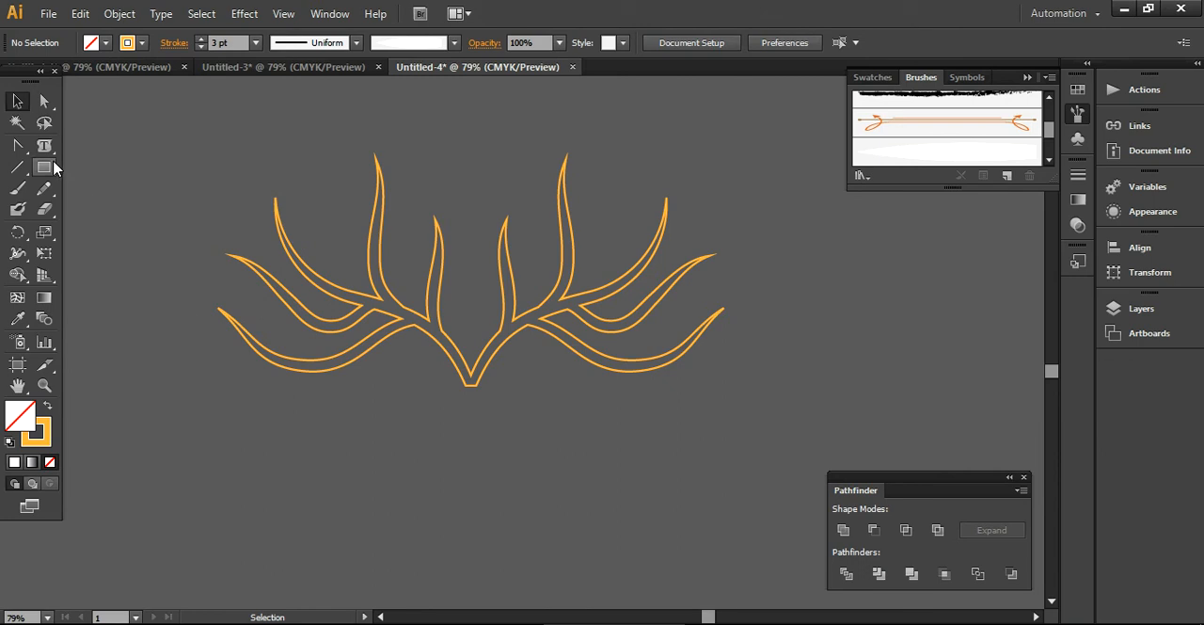
- Add the text ANTLER DESIGN below the antler and scale it up to about 102 pt
{"action": "left_click_drag", "start_coordinate": [44, 149], "coordinate": [85, 146]}
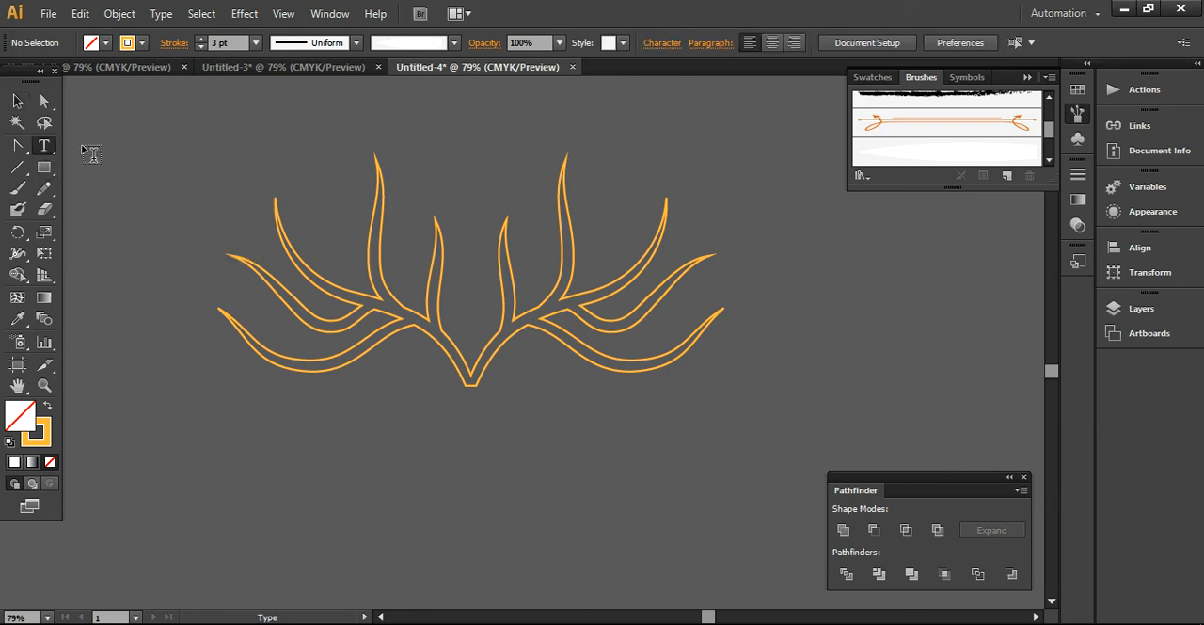
{"action": "left_click", "coordinate": [315, 485]}
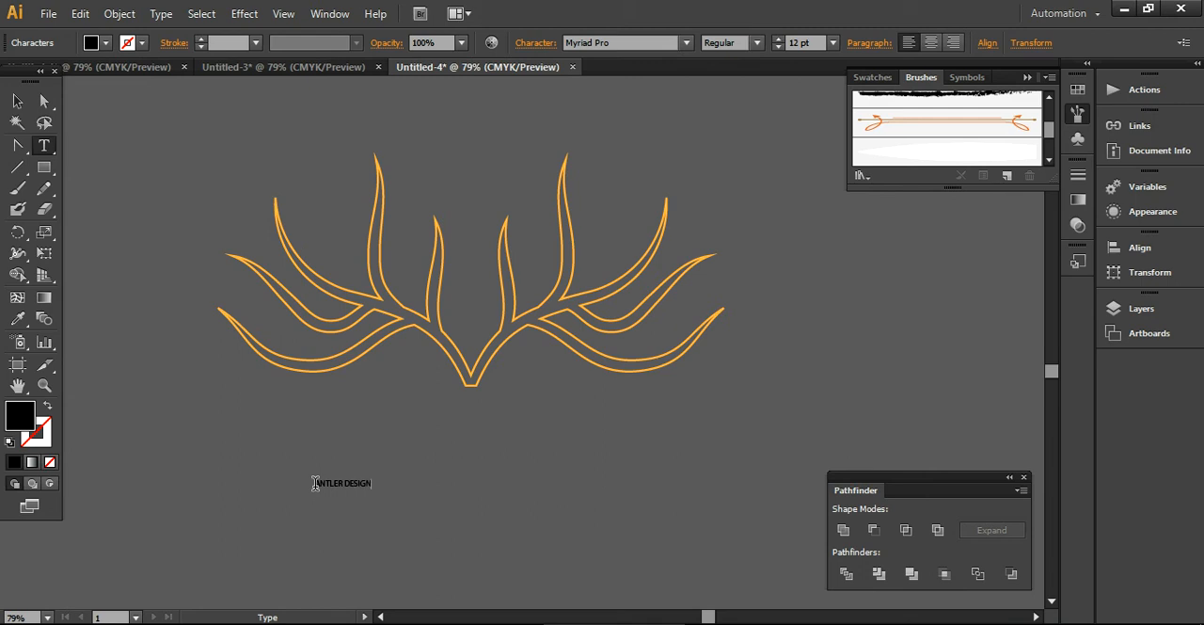
{"action": "left_click", "coordinate": [17, 101]}
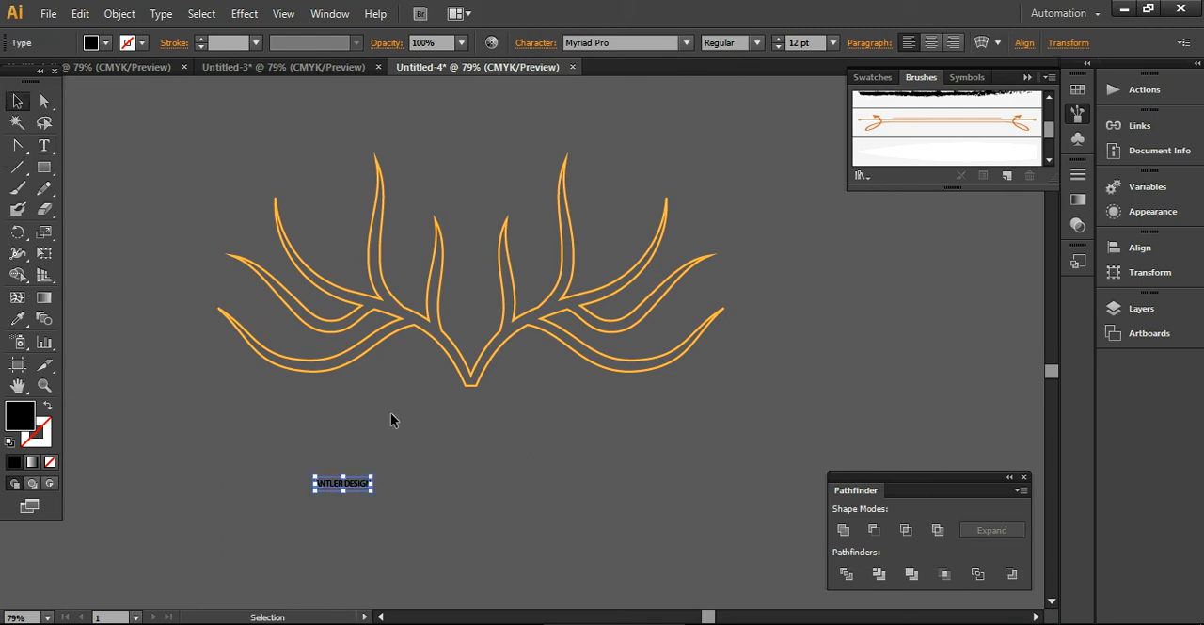
{"action": "left_click_drag", "start_coordinate": [375, 475], "coordinate": [767, 316]}
{"action": "left_click_drag", "start_coordinate": [627, 418], "coordinate": [570, 453]}
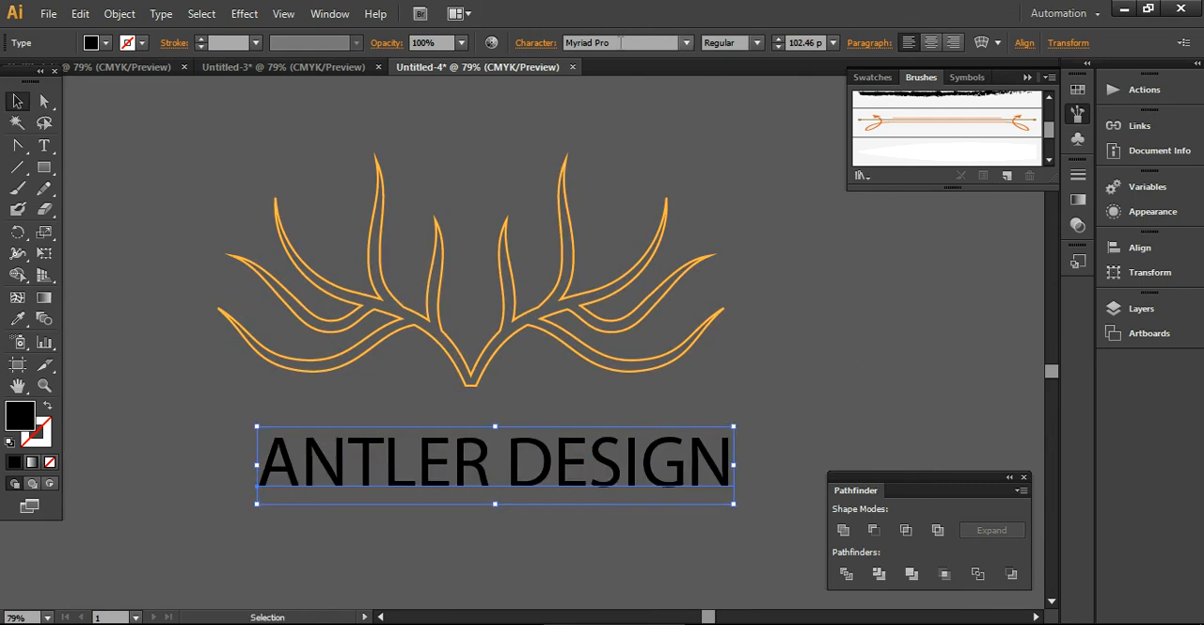
- Set the ANTLER DESIGN text's tracking to 75 and its font to Broadway
{"action": "left_click", "coordinate": [538, 47]}
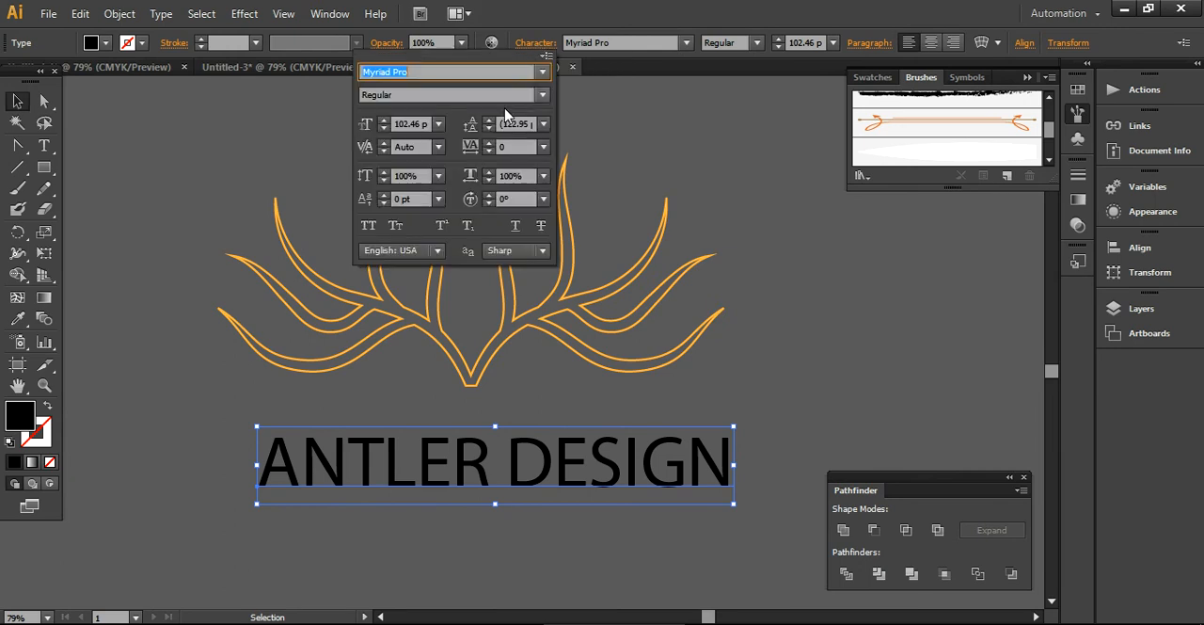
{"action": "left_click", "coordinate": [544, 148]}
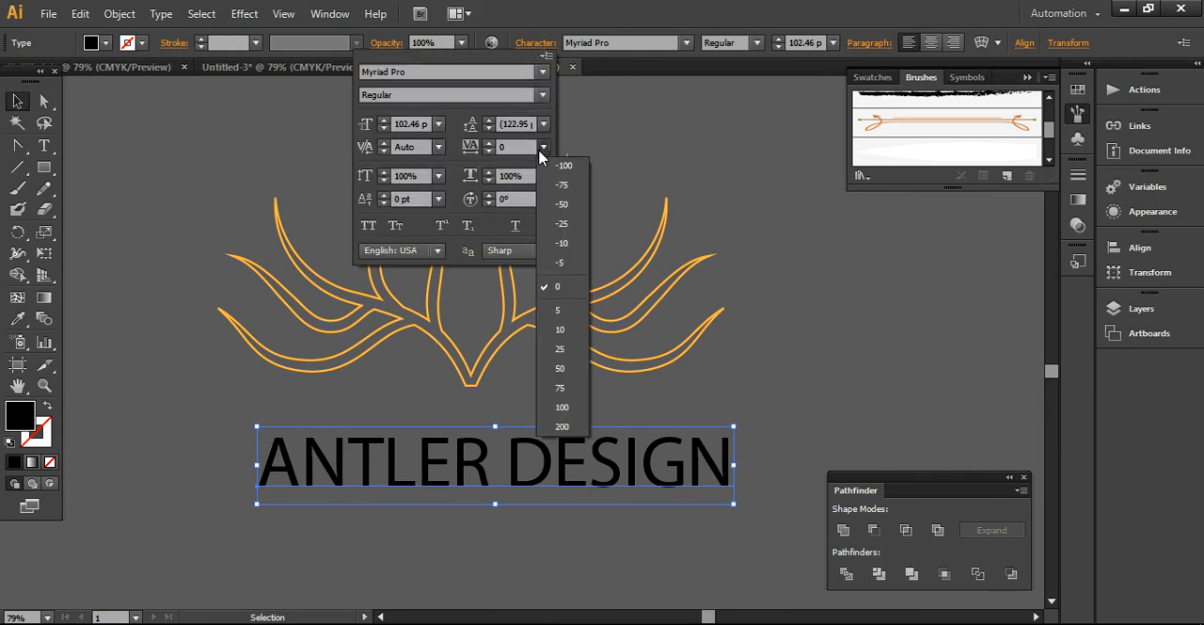
{"action": "left_click", "coordinate": [559, 395]}
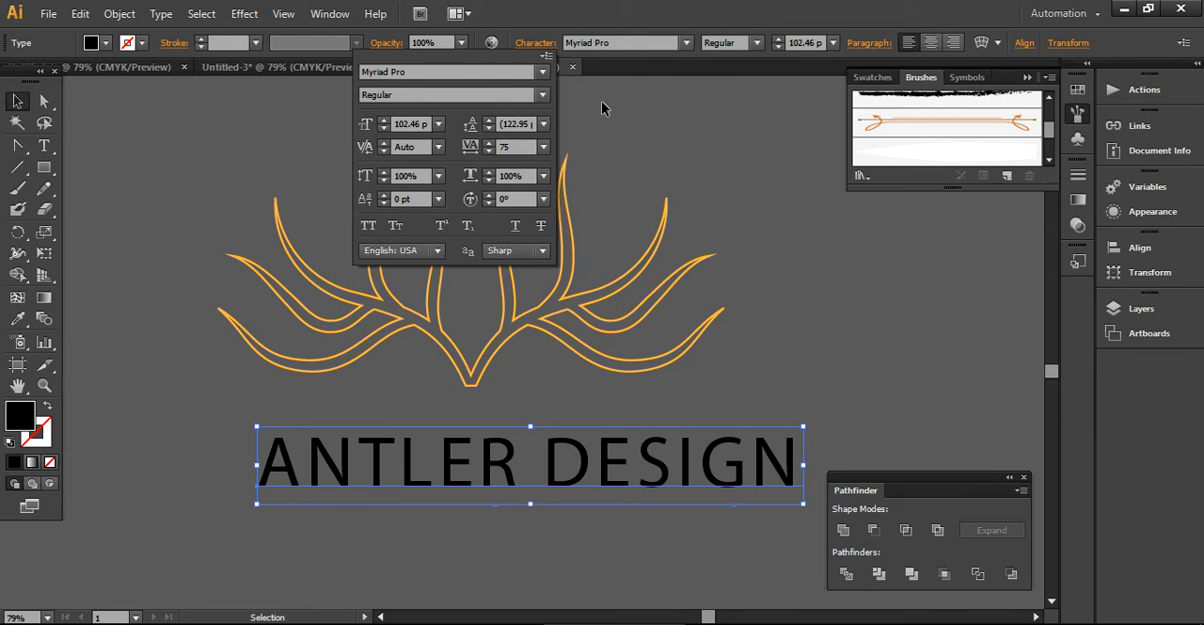
{"action": "left_click", "coordinate": [614, 44]}
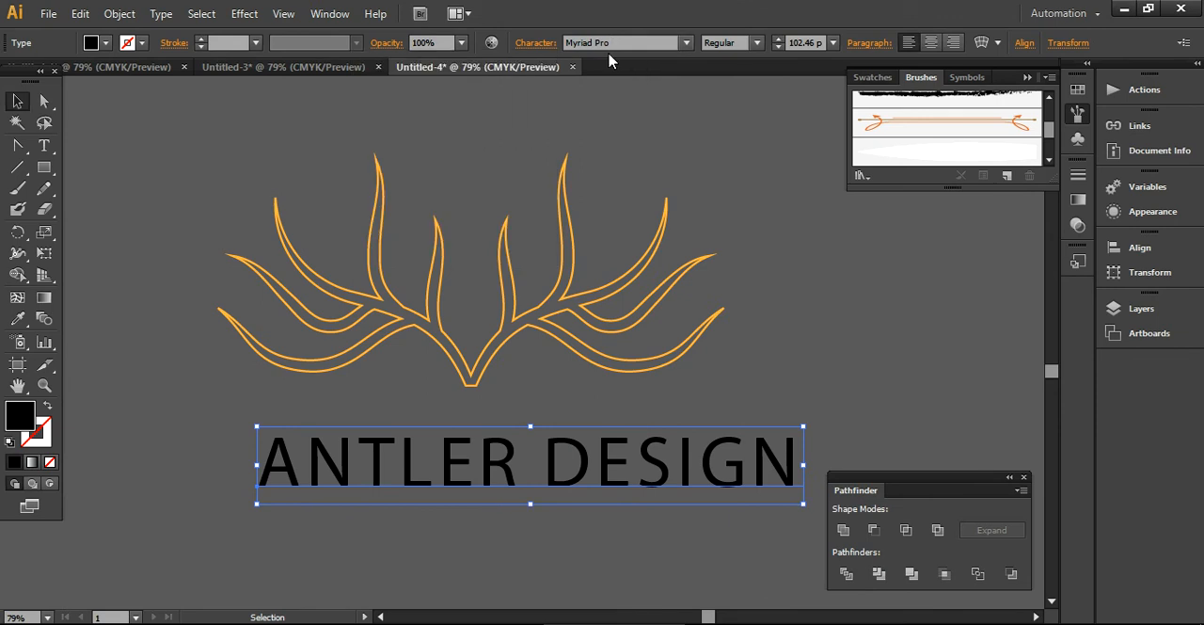
{"action": "left_click", "coordinate": [609, 45]}
{"action": "type", "text": "Broadway"}
{"action": "key", "text": "Return"}
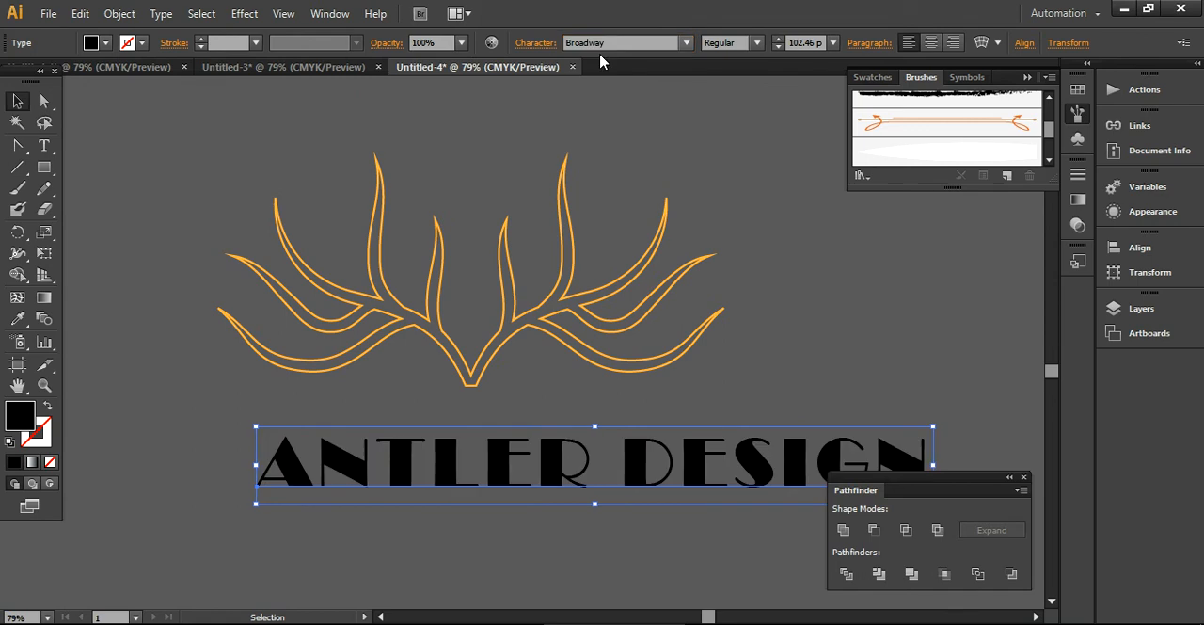
- Give the text a black 1 pt stroke with no fill and move it closer beneath the antler
{"action": "left_click", "coordinate": [41, 437]}
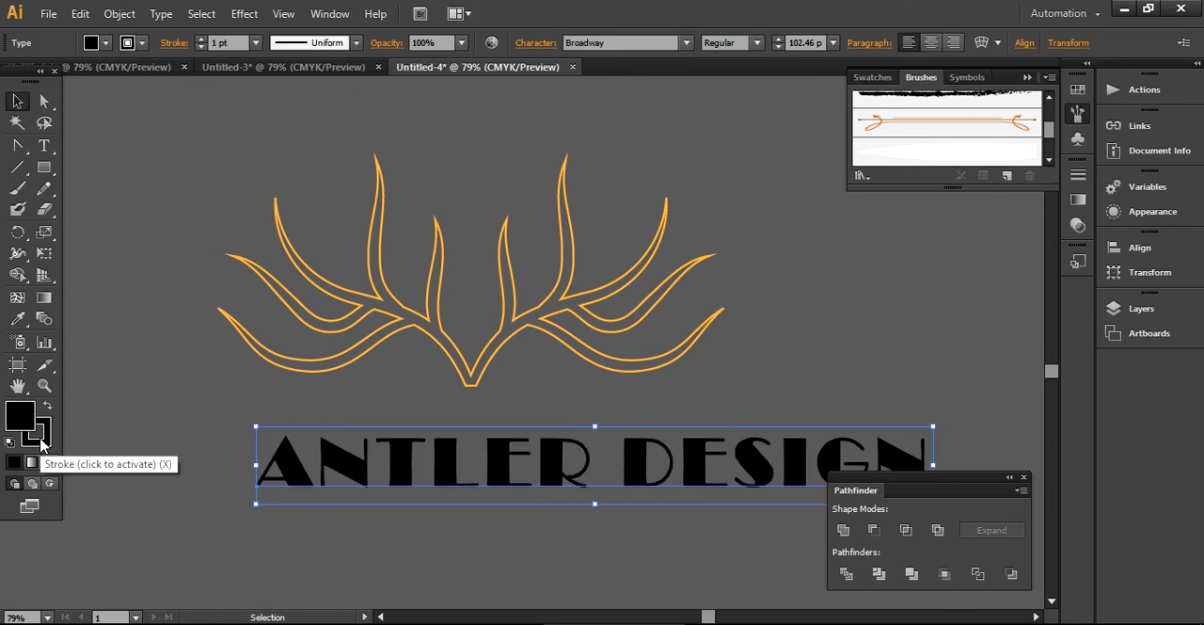
{"action": "double_click", "coordinate": [39, 435]}
{"action": "left_click", "coordinate": [781, 245]}
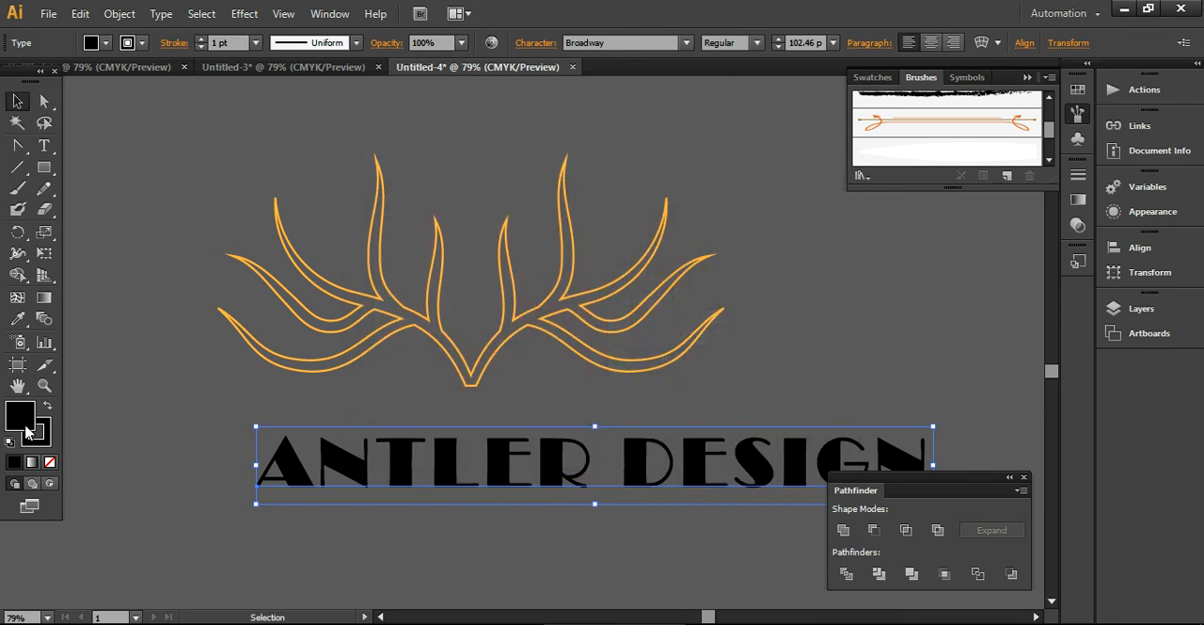
{"action": "left_click", "coordinate": [50, 462]}
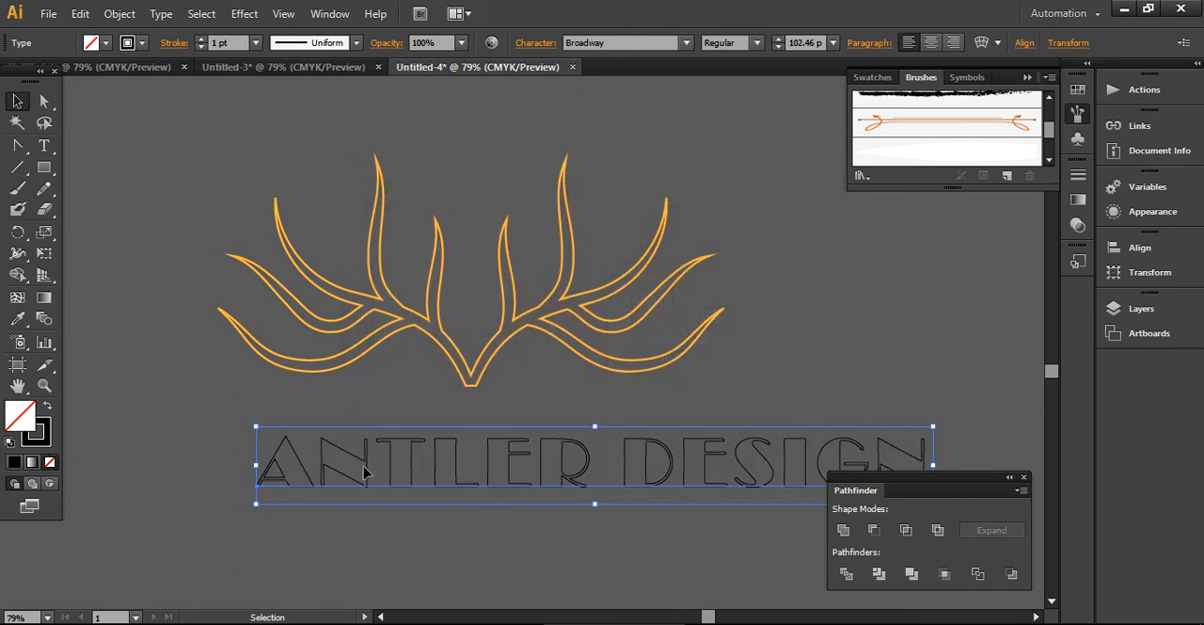
{"action": "left_click_drag", "start_coordinate": [367, 473], "coordinate": [290, 448]}
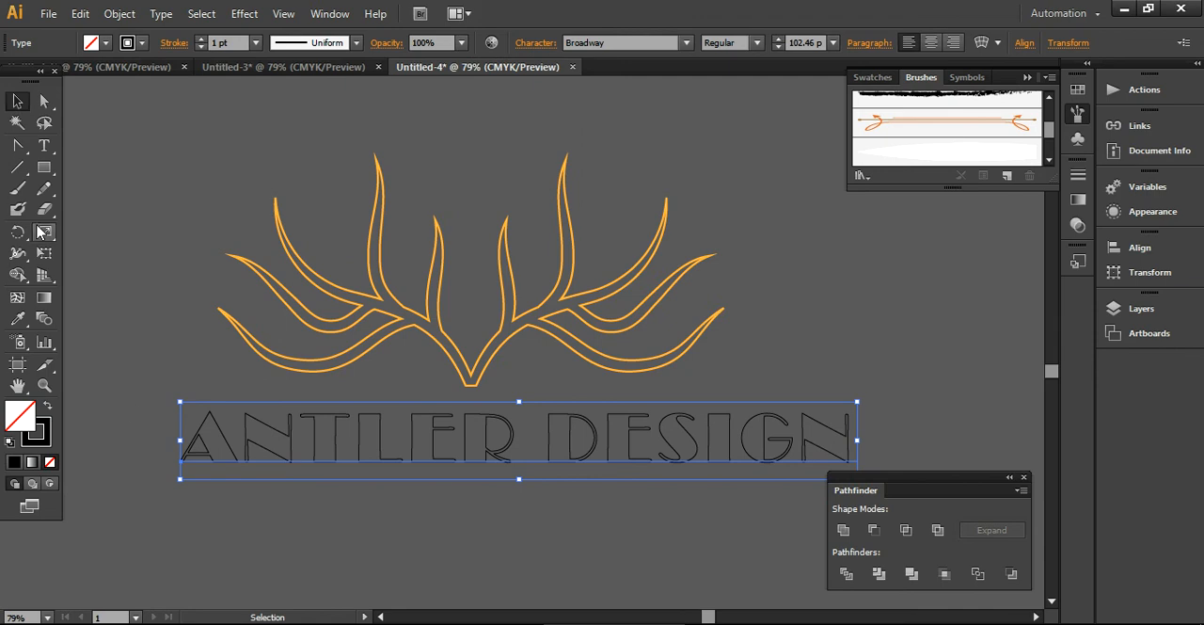
- Copy the antler's orange 3 pt outline style onto the text with the Eyedropper
{"action": "left_click", "coordinate": [17, 318]}
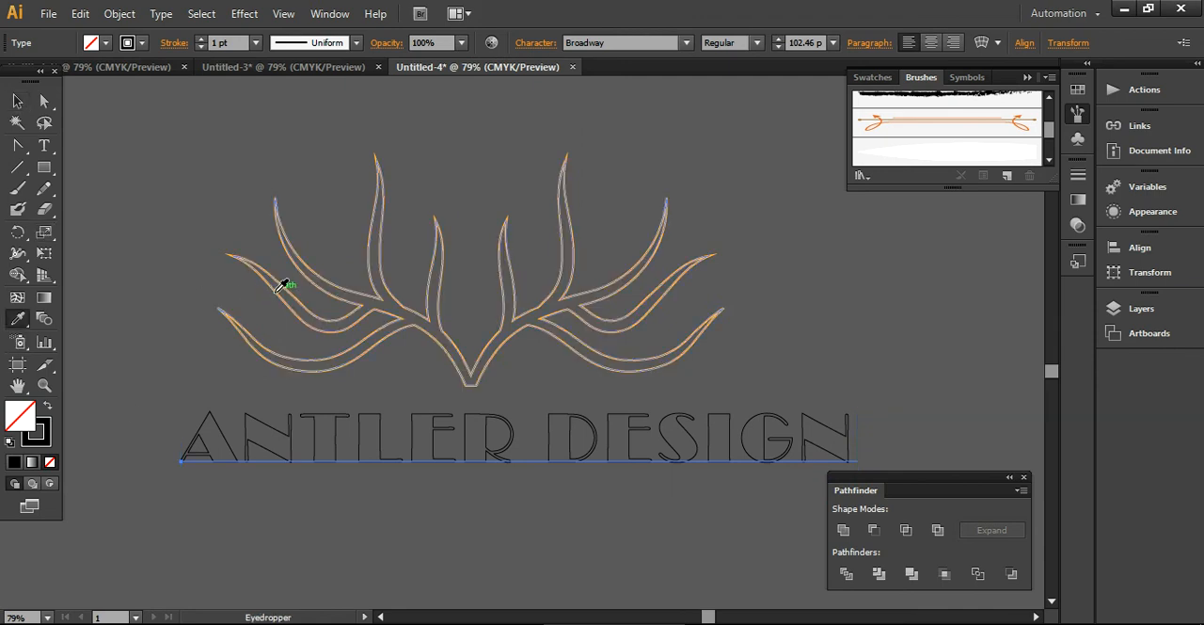
{"action": "left_click", "coordinate": [276, 290]}
{"action": "left_click", "coordinate": [17, 101]}
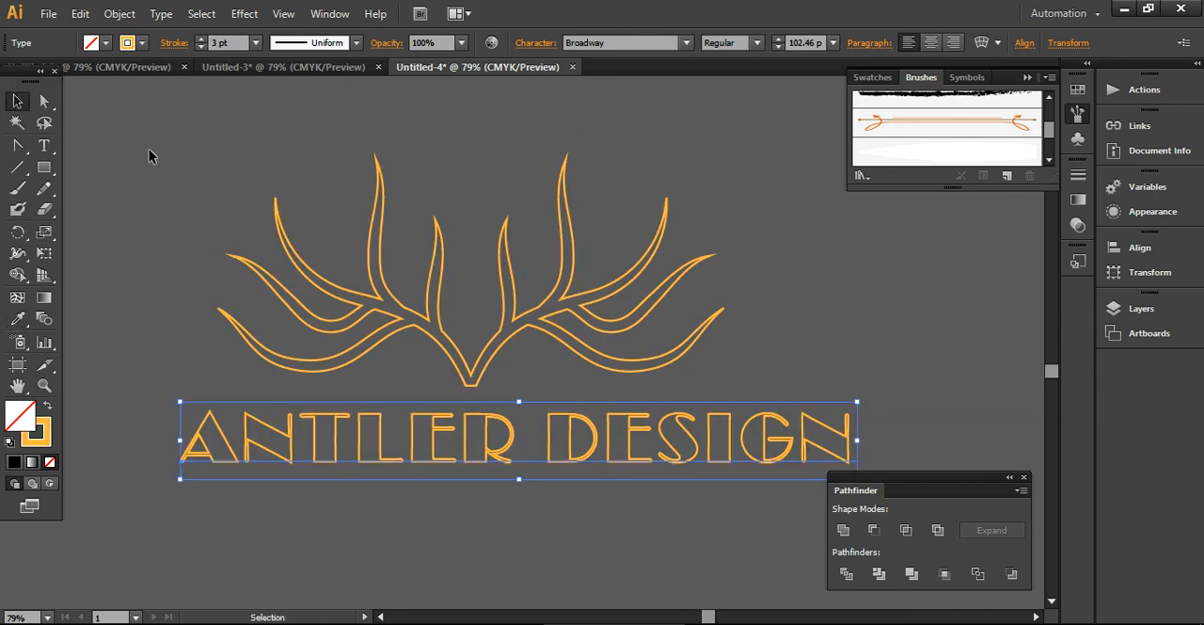
- Shift the text nearer the antler's centre and align the antler and text horizontally on their centres
{"action": "left_click", "coordinate": [401, 525]}
{"action": "left_click_drag", "start_coordinate": [517, 462], "coordinate": [462, 454]}
{"action": "left_click", "coordinate": [514, 528]}
{"action": "left_click_drag", "start_coordinate": [215, 165], "coordinate": [671, 589]}
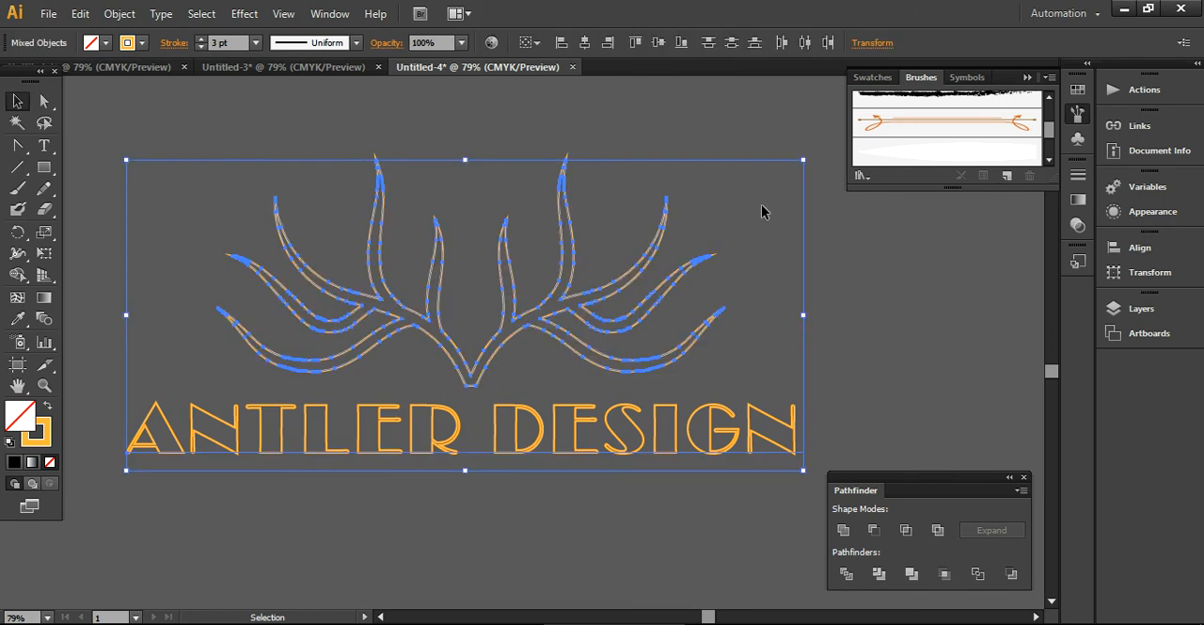
{"action": "left_click", "coordinate": [584, 42]}
{"action": "left_click", "coordinate": [585, 566]}
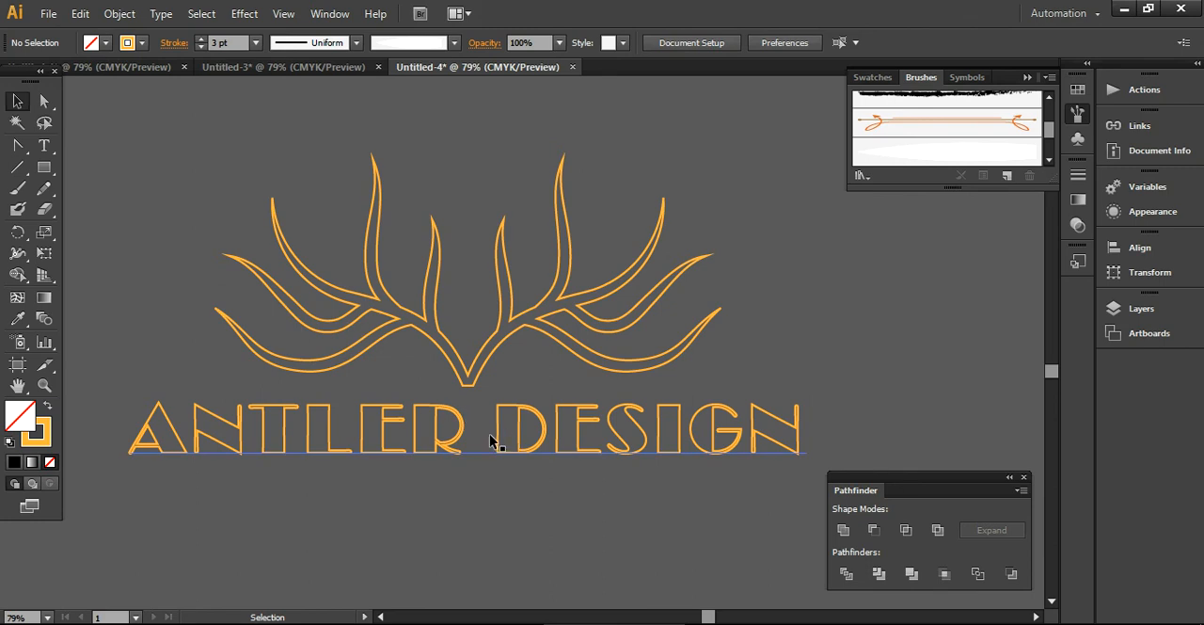
- Break the text into two lines, with ANTLER above DESIGN
{"action": "double_click", "coordinate": [490, 440]}
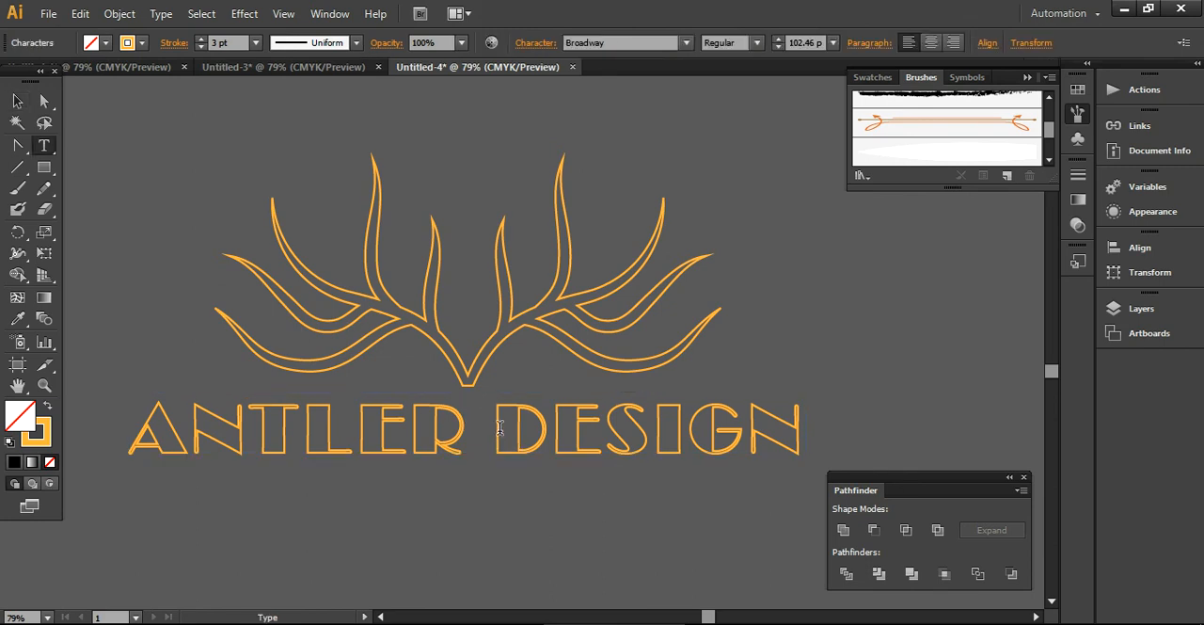
{"action": "key", "text": "Return"}
{"action": "left_click", "coordinate": [17, 101]}
- Align the antler and the two-line text on their horizontal centres, and move the antler up and to the right
{"action": "left_click_drag", "start_coordinate": [175, 307], "coordinate": [515, 580]}
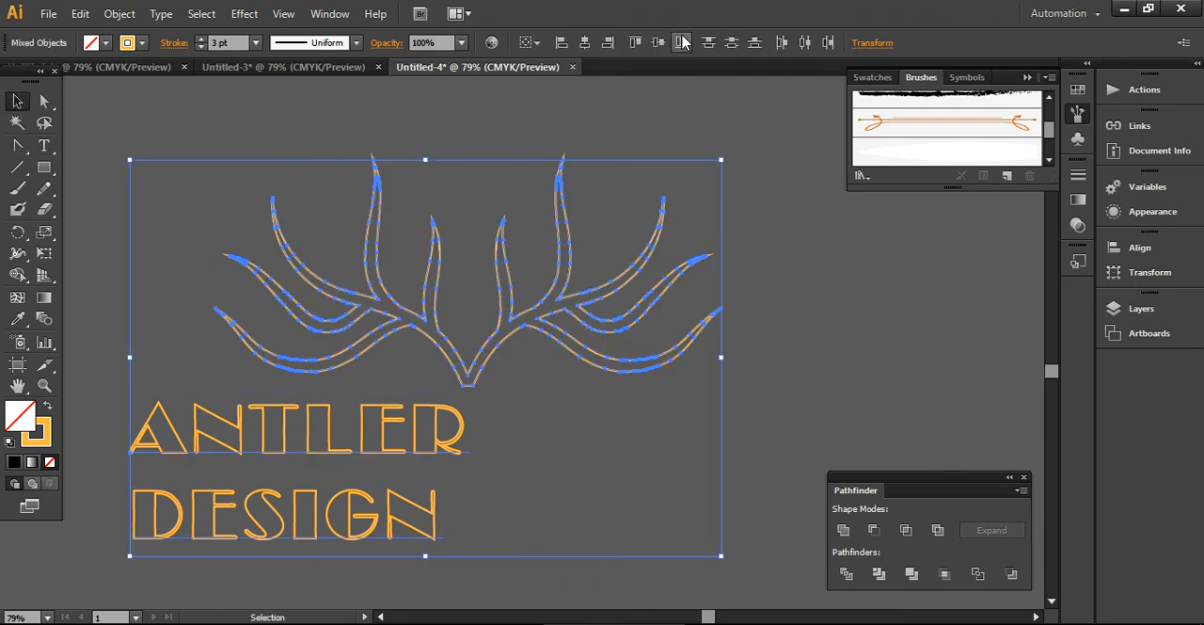
{"action": "left_click", "coordinate": [584, 43]}
{"action": "left_click", "coordinate": [722, 377]}
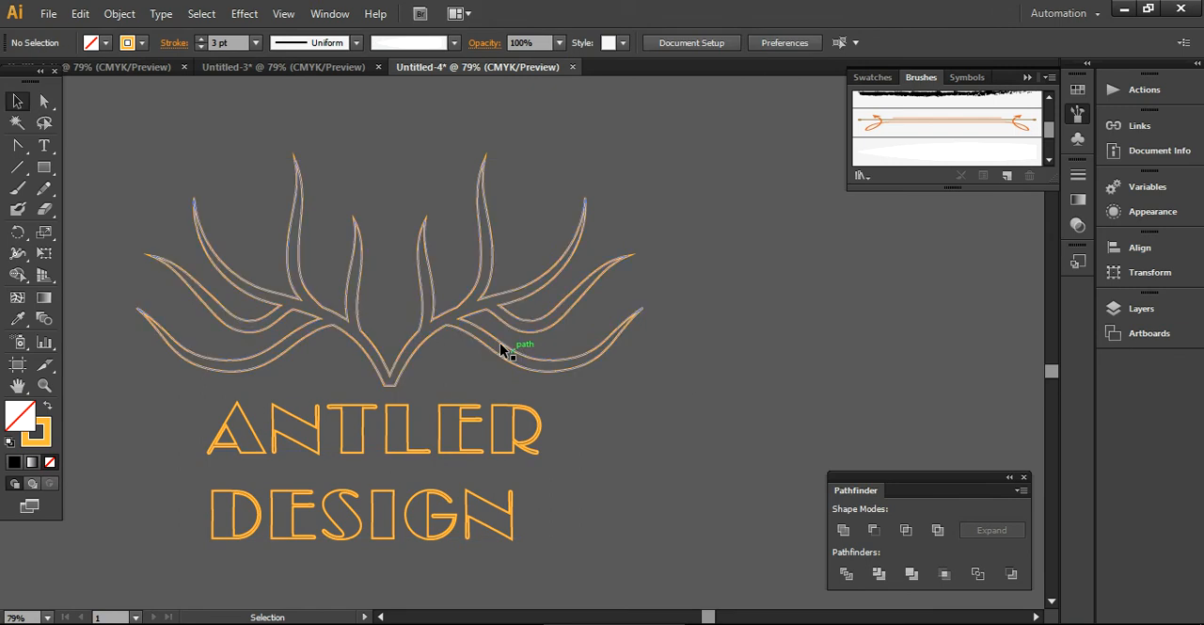
{"action": "left_click_drag", "start_coordinate": [446, 338], "coordinate": [500, 296]}
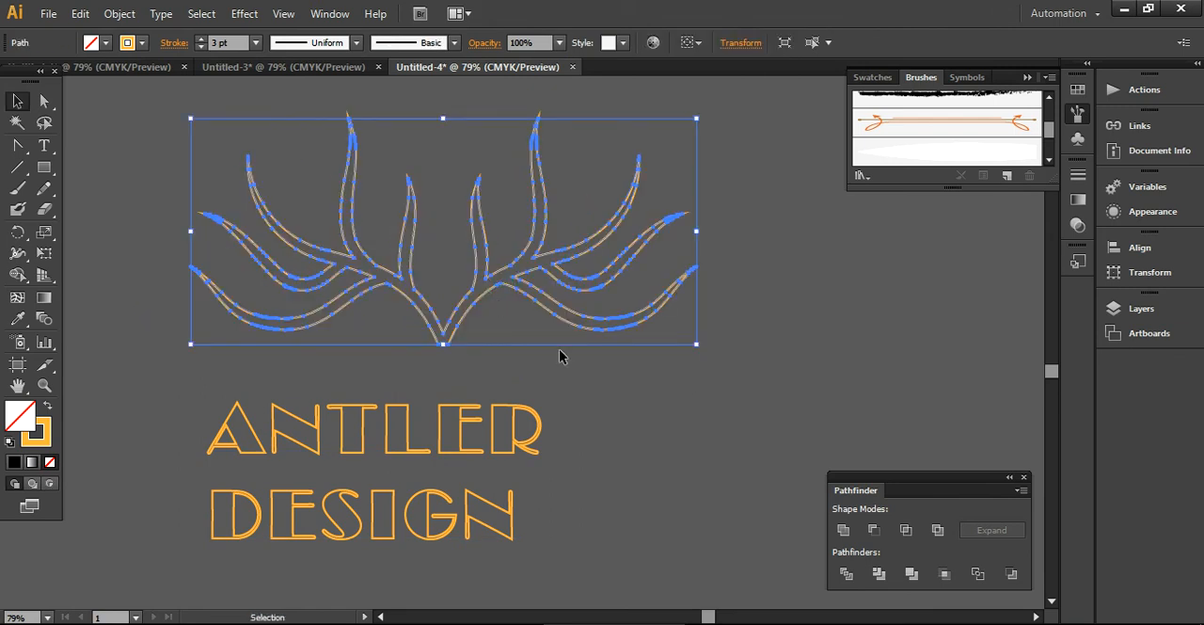
{"action": "left_click", "coordinate": [683, 431]}
- Convert the two-line text to outlines and ungroup the resulting letters
{"action": "left_click", "coordinate": [397, 513]}
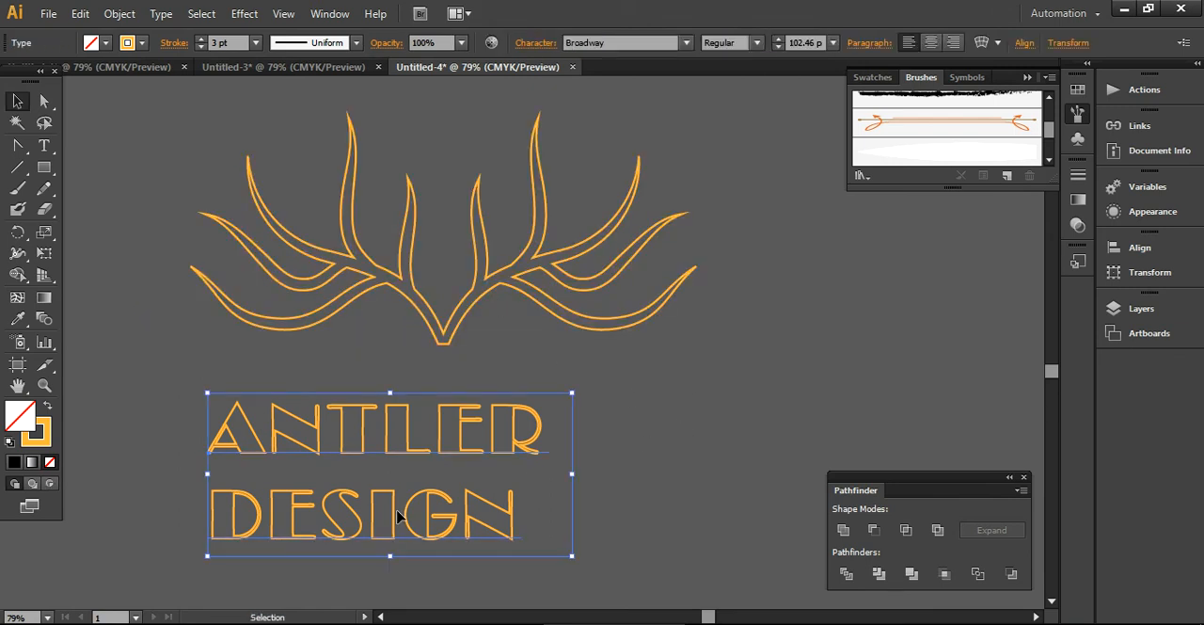
{"action": "right_click", "coordinate": [397, 513]}
{"action": "left_click", "coordinate": [475, 431]}
{"action": "left_click_drag", "start_coordinate": [555, 562], "coordinate": [194, 501]}
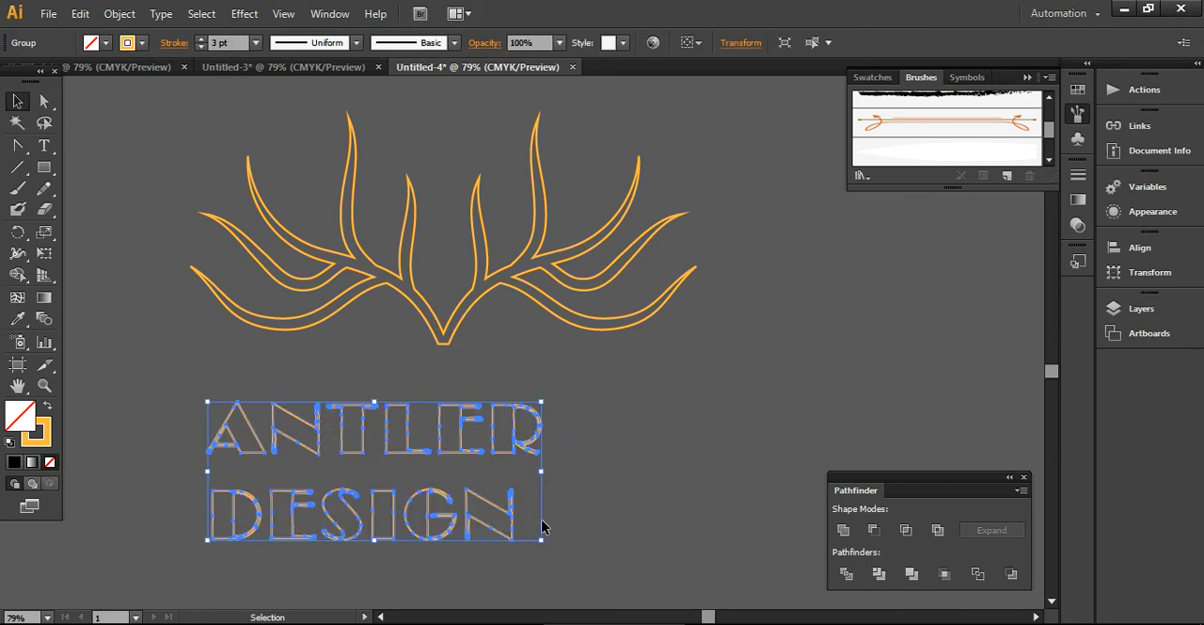
{"action": "right_click", "coordinate": [502, 524]}
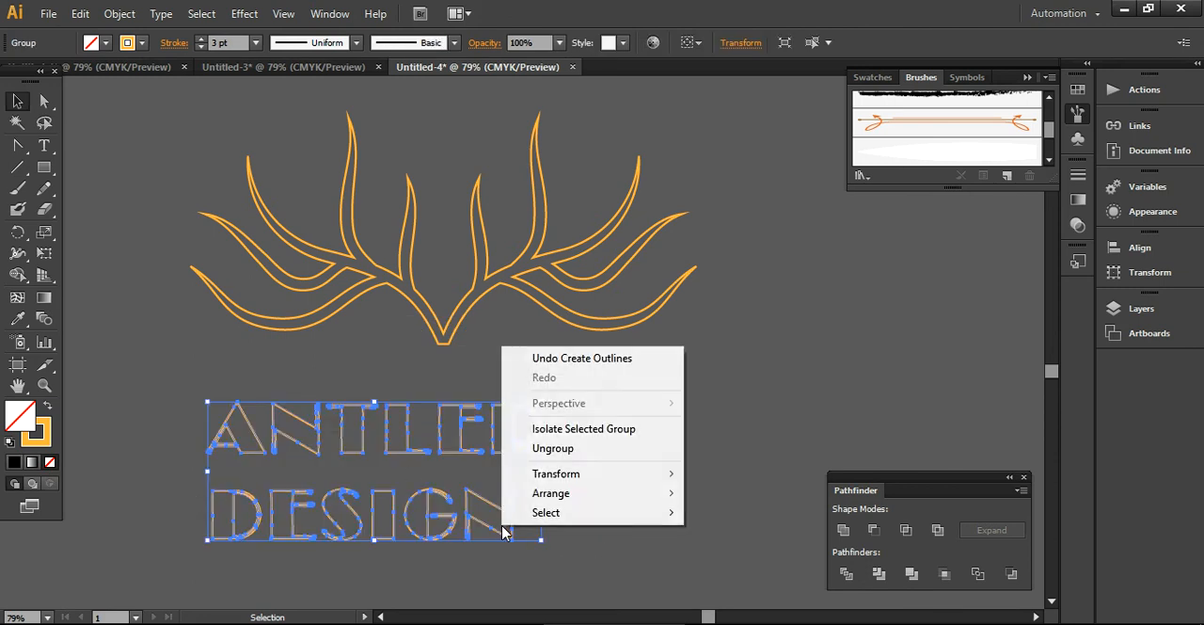
{"action": "left_click", "coordinate": [555, 449]}
- Scale the DESIGN letters down slightly and move them up so they sit centred beneath ANTLER
{"action": "left_click", "coordinate": [559, 557]}
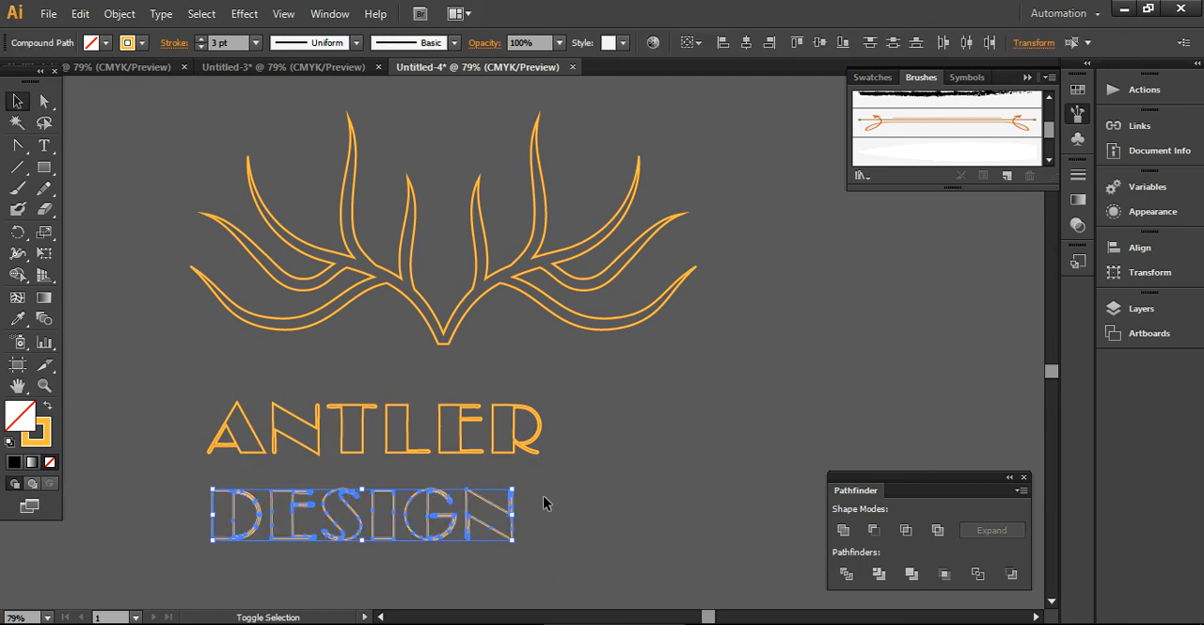
{"action": "left_click_drag", "start_coordinate": [513, 490], "coordinate": [469, 496]}
{"action": "left_click_drag", "start_coordinate": [341, 533], "coordinate": [362, 507]}
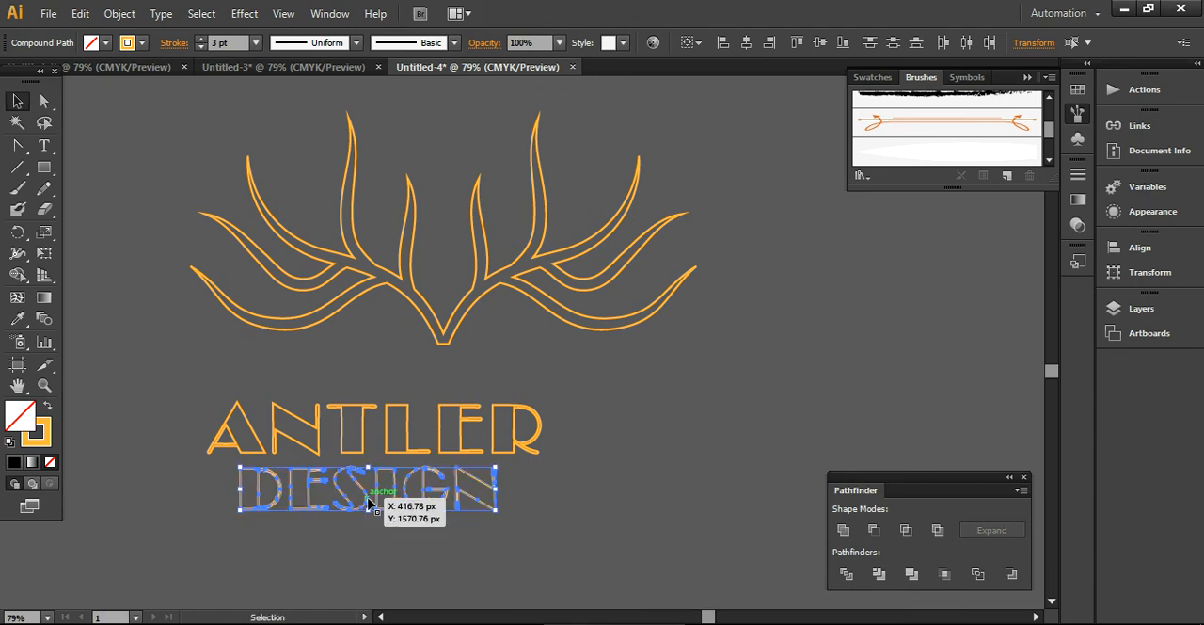
{"action": "left_click_drag", "start_coordinate": [150, 412], "coordinate": [264, 483]}
{"action": "left_click", "coordinate": [583, 522]}
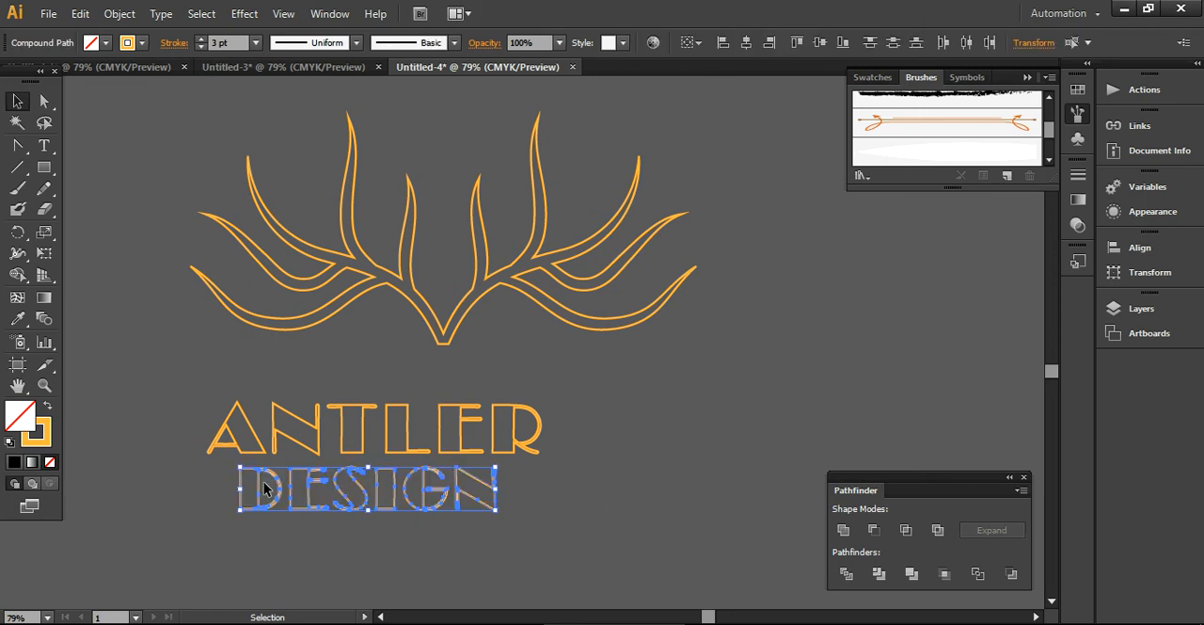
- Group the DESIGN letters together, and group the ANTLER letters as a separate word
{"action": "key", "text": "ctrl+g"}
{"action": "left_click", "coordinate": [312, 546]}
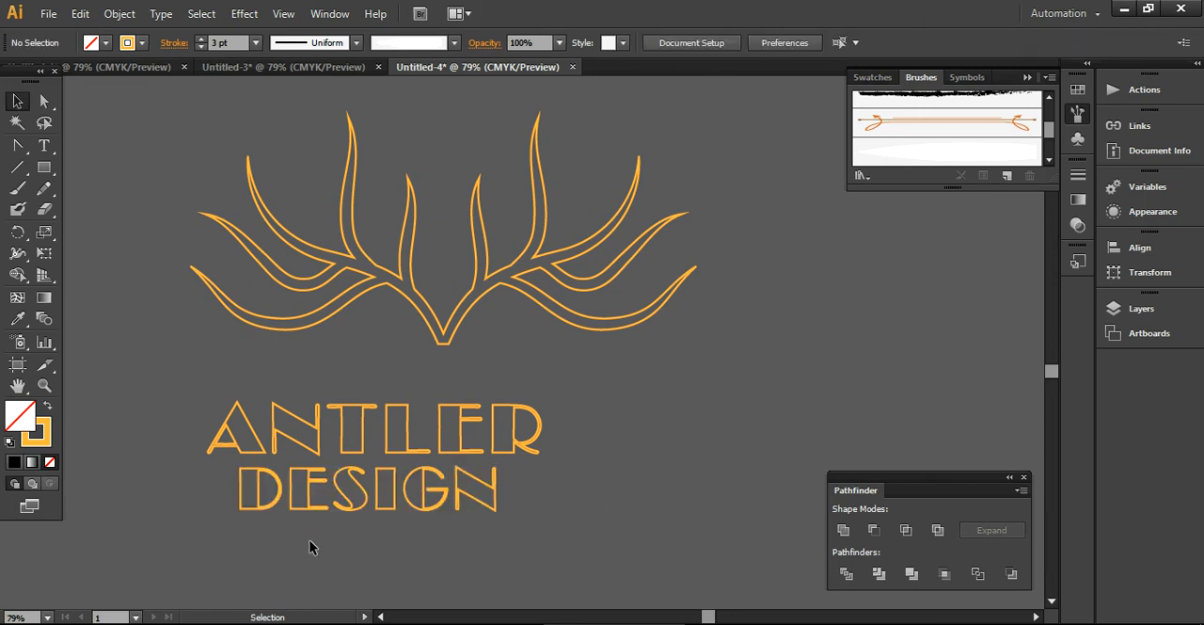
{"action": "left_click_drag", "start_coordinate": [151, 407], "coordinate": [679, 428]}
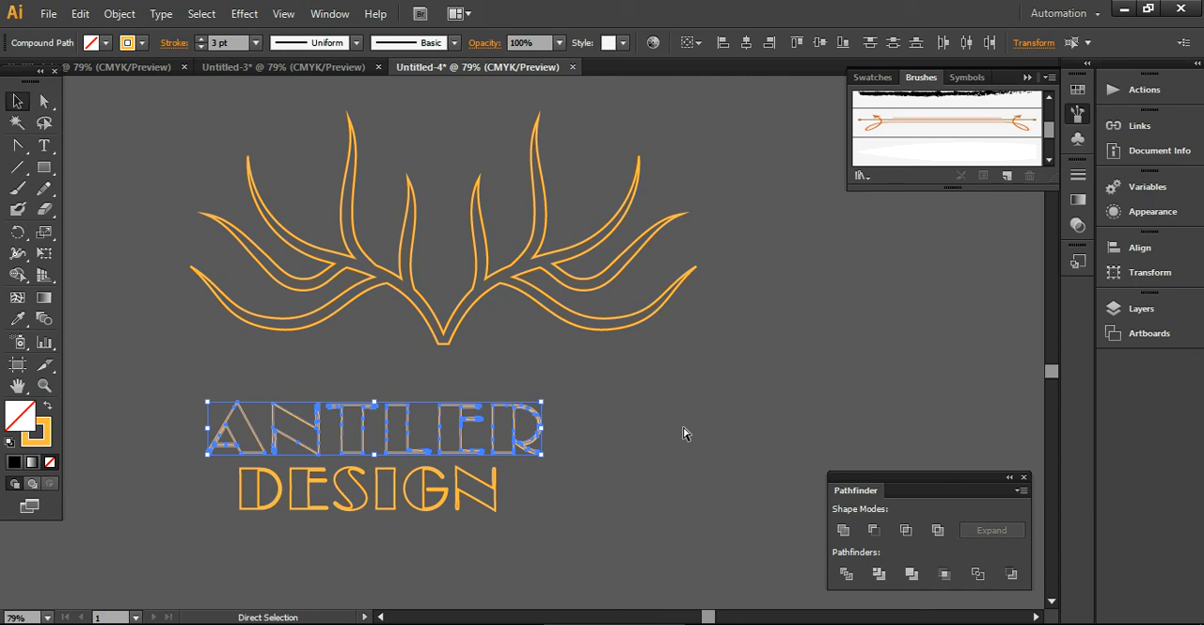
{"action": "key", "text": "ctrl+g"}
- Align the ANTLER and DESIGN words on their horizontal centres, and align both with the antler the same way
{"action": "left_click_drag", "start_coordinate": [544, 547], "coordinate": [209, 428]}
{"action": "left_click", "coordinate": [746, 43]}
{"action": "left_click_drag", "start_coordinate": [577, 531], "coordinate": [237, 139]}
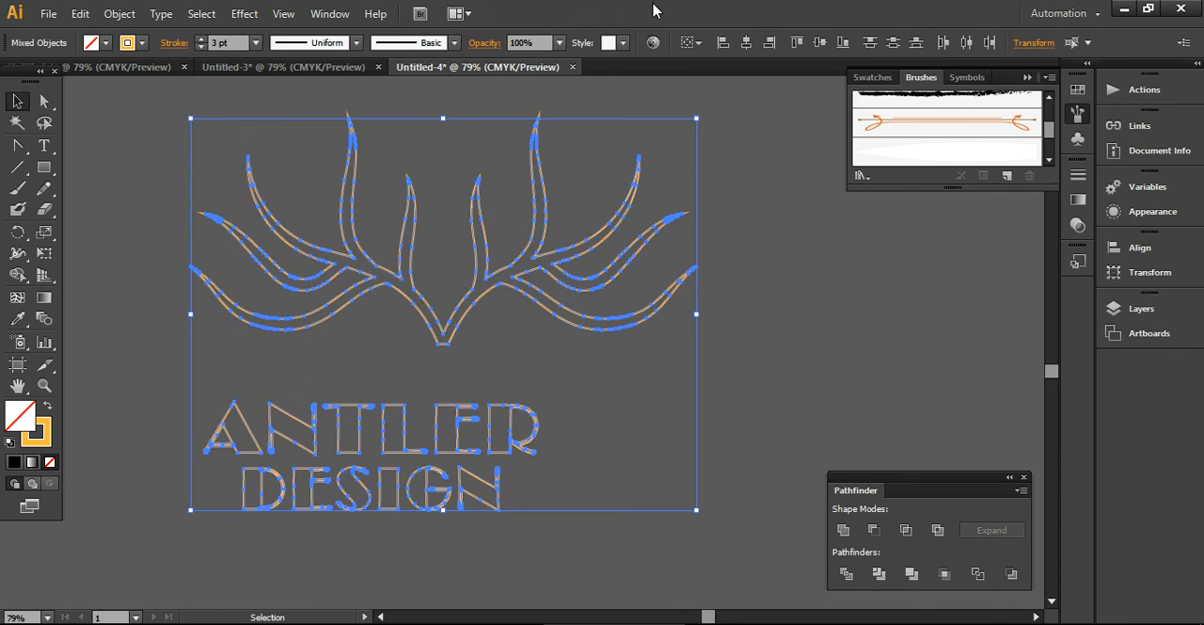
{"action": "left_click", "coordinate": [747, 43]}
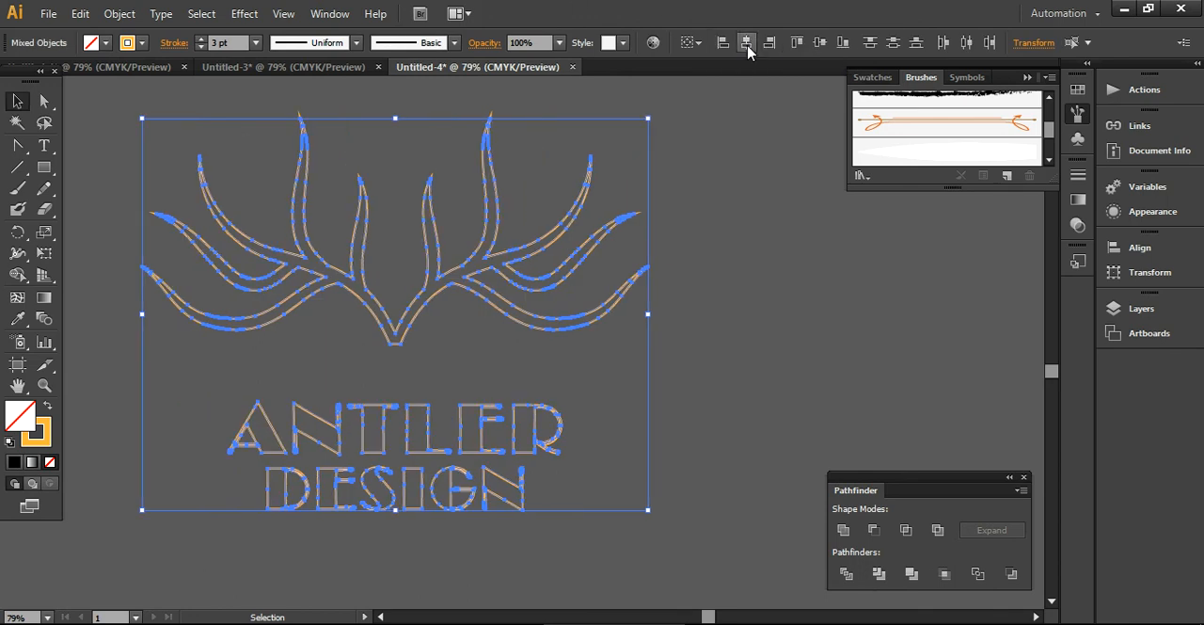
{"action": "left_click", "coordinate": [730, 239]}
- Move the two-line lettering straight up until ANTLER sits just beneath the base of the antler
{"action": "left_click_drag", "start_coordinate": [566, 536], "coordinate": [215, 422]}
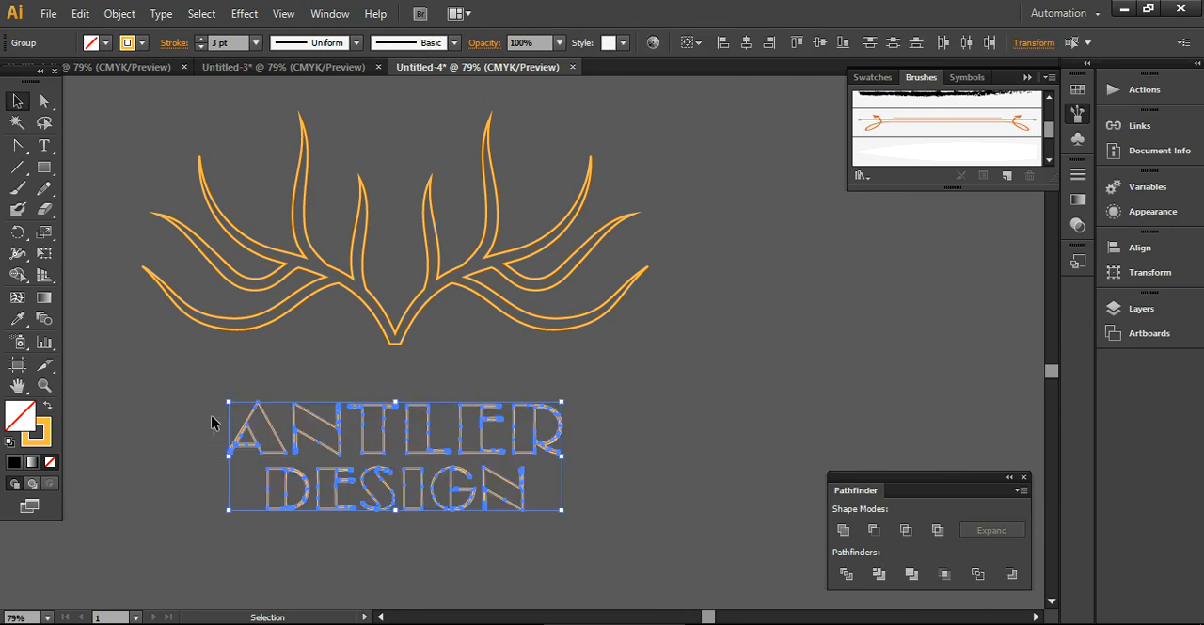
{"action": "key", "text": "shift+Up"}
{"action": "key", "text": "shift+Up"}
{"action": "key", "text": "shift+Up"}
{"action": "key", "text": "shift+Up"}
{"action": "key", "text": "shift+Up"}
{"action": "key", "text": "shift+Up"}
{"action": "key", "text": "shift+Up"}
{"action": "key", "text": "shift+Up"}
{"action": "key", "text": "shift+Left"}
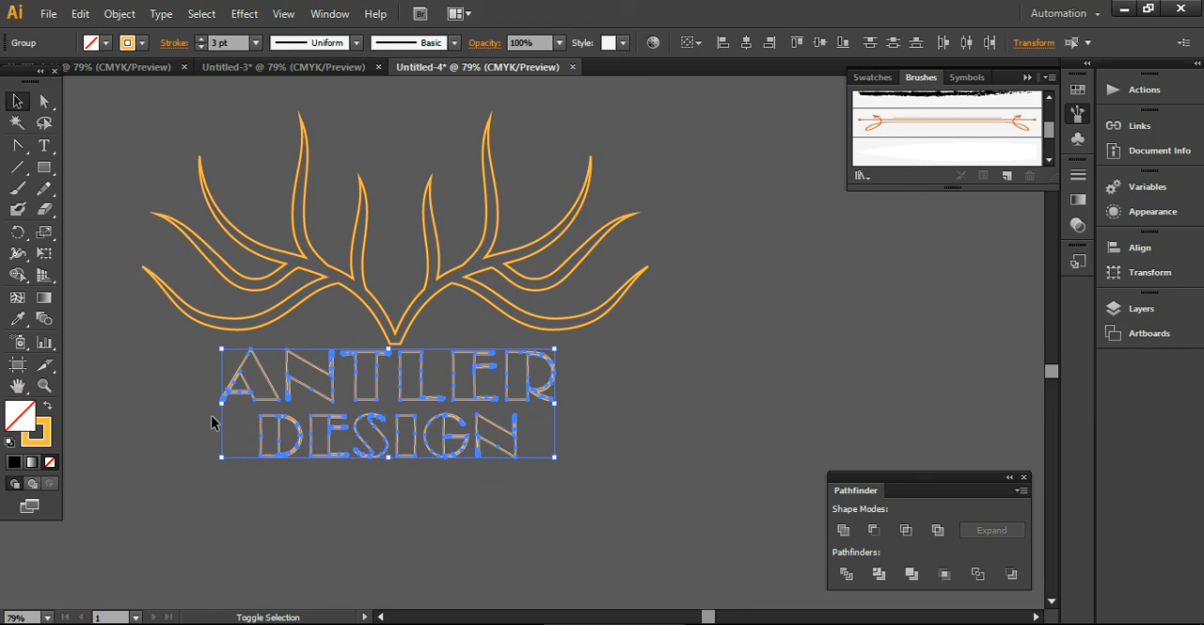
{"action": "key", "text": "shift+Right"}
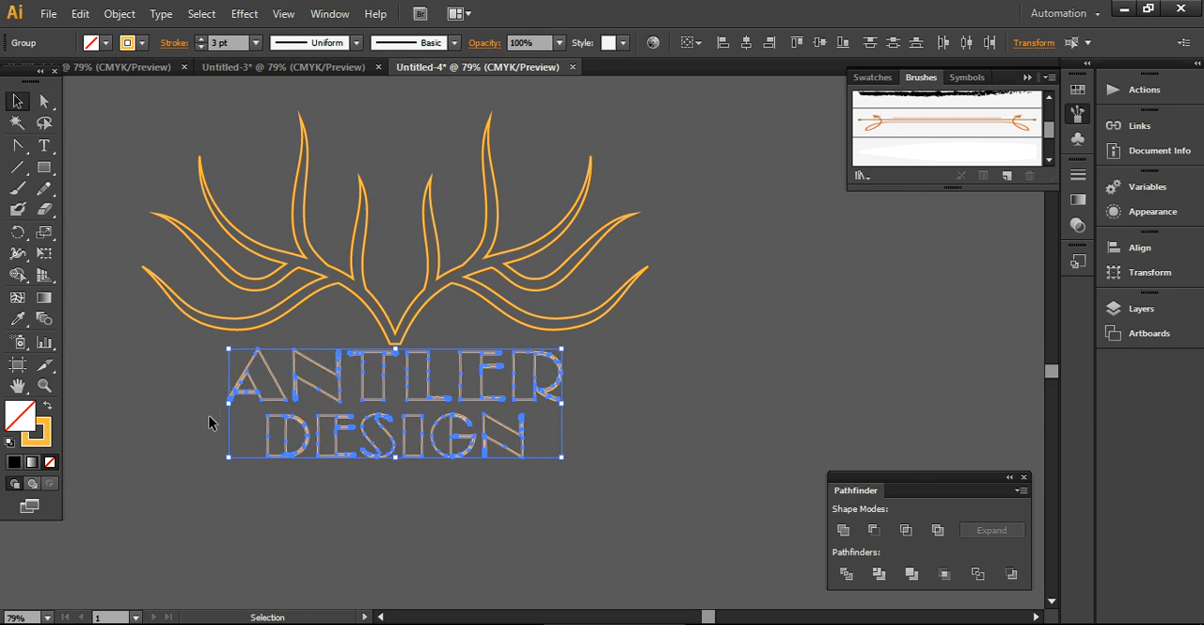
{"action": "left_click", "coordinate": [391, 518]}
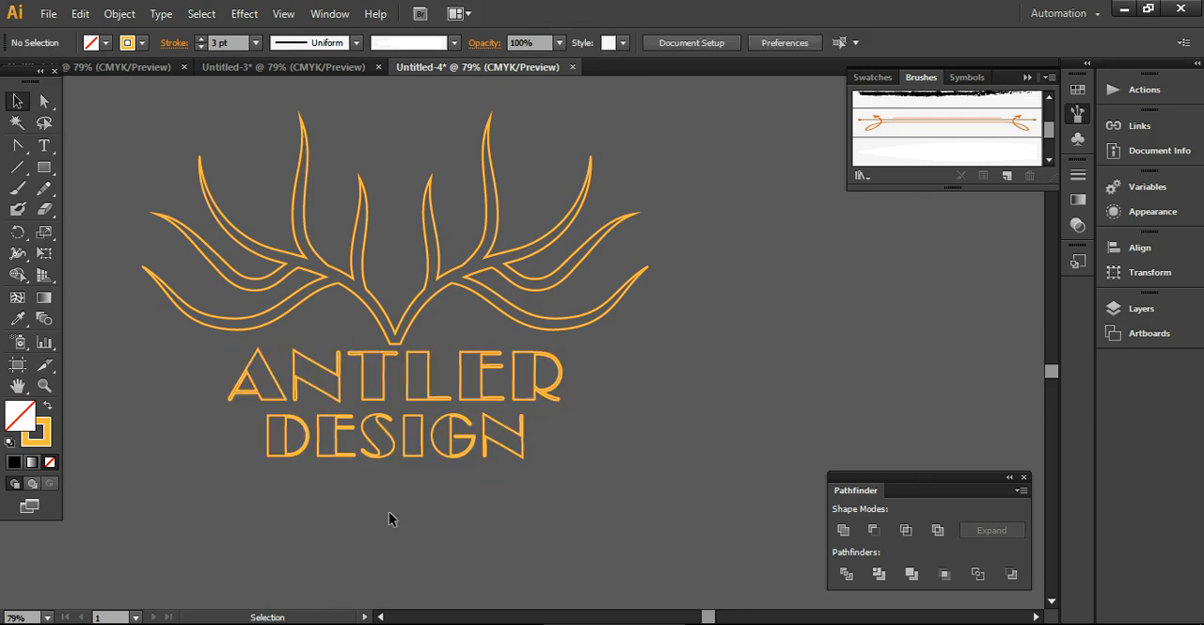
- Move the antler and both words together slightly to the right
{"action": "left_click_drag", "start_coordinate": [132, 89], "coordinate": [643, 475]}
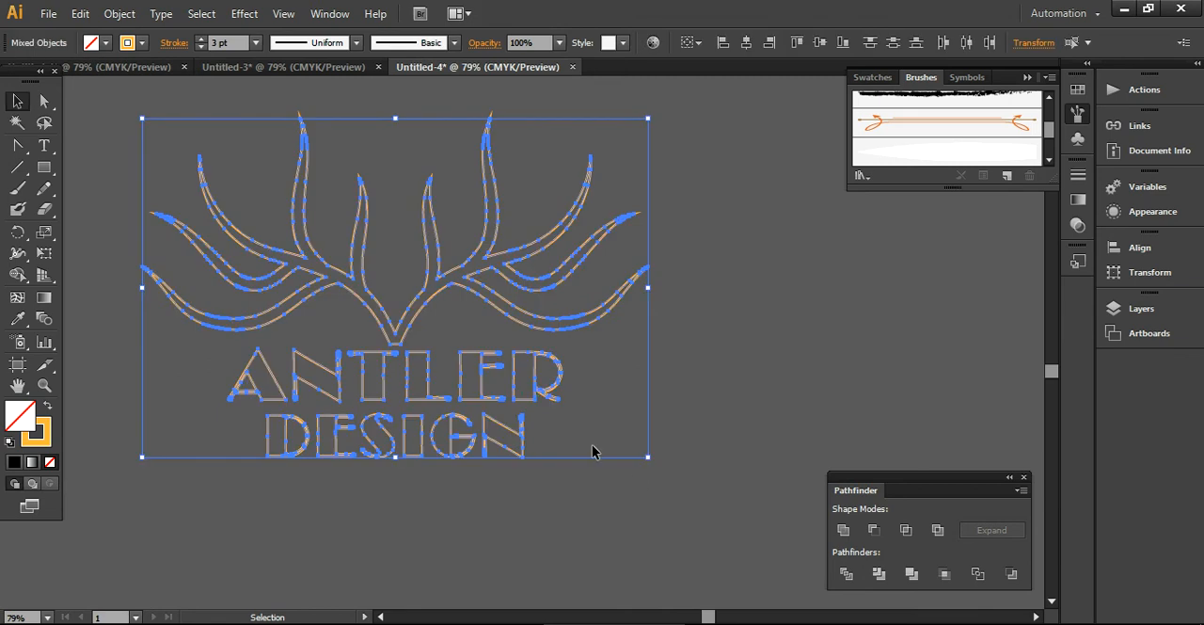
{"action": "left_click_drag", "start_coordinate": [518, 403], "coordinate": [545, 402]}
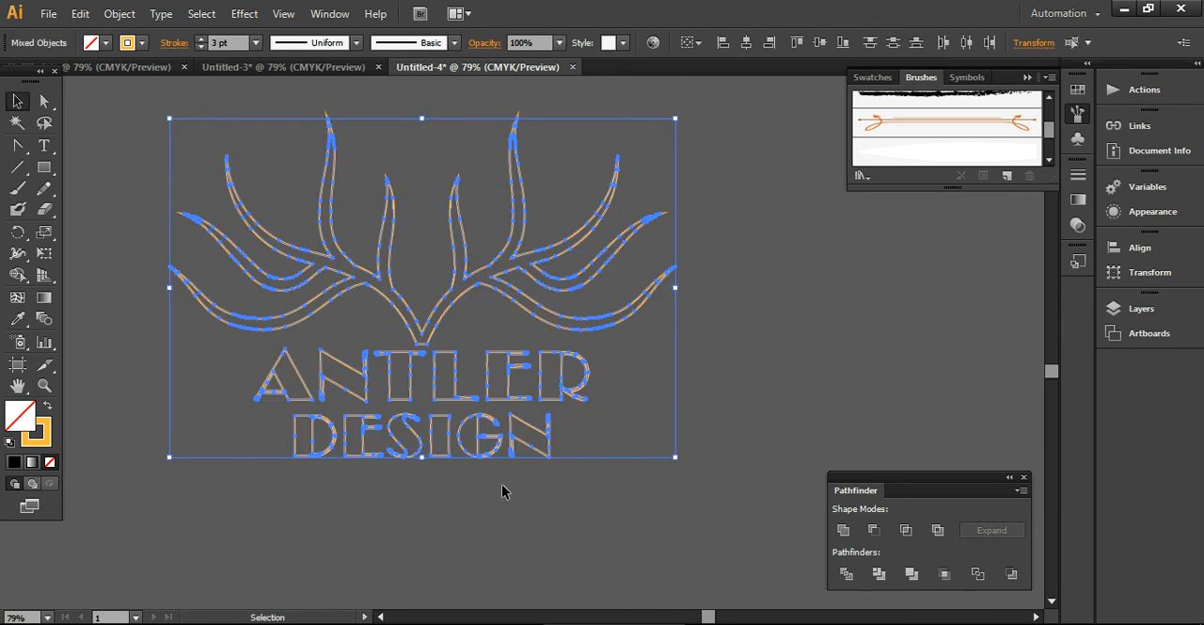
{"action": "left_click", "coordinate": [129, 365]}
- Add the text line "Digital Marketing Company" below DESIGN and set its font to Myriad Pro
{"action": "left_click", "coordinate": [43, 145]}
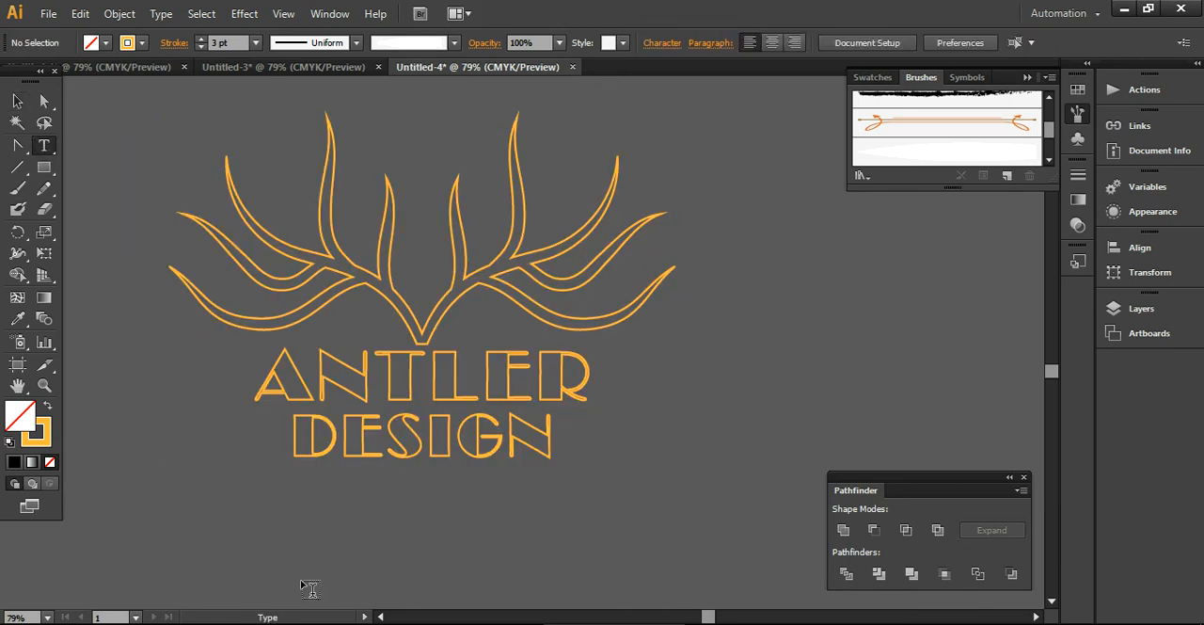
{"action": "left_click", "coordinate": [410, 539]}
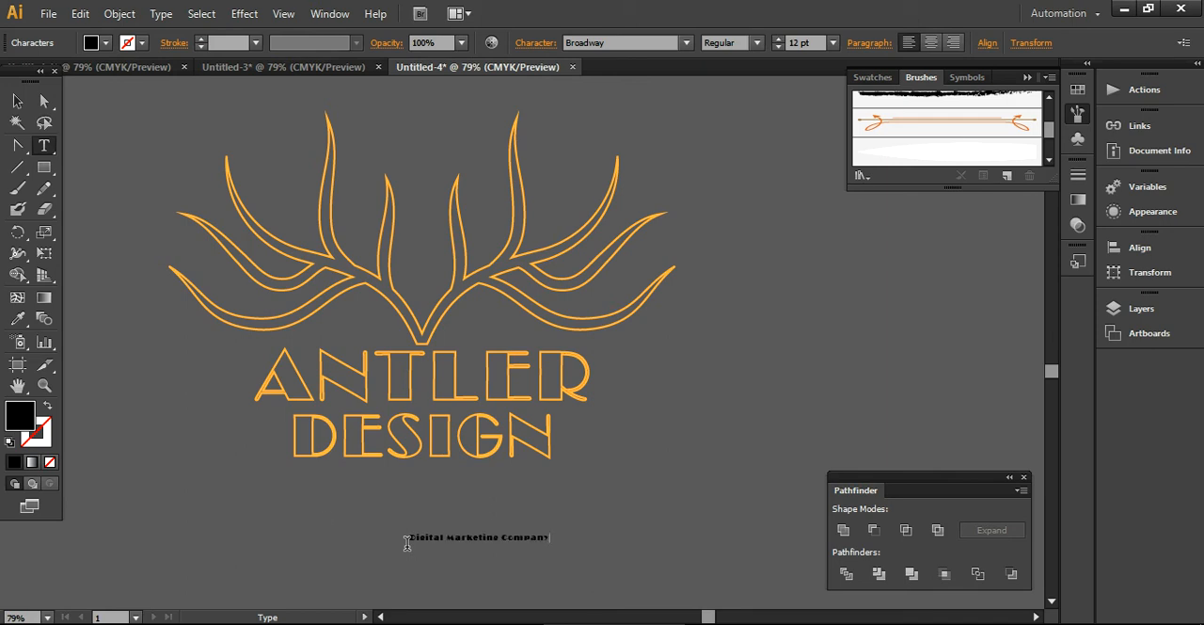
{"action": "left_click", "coordinate": [17, 101]}
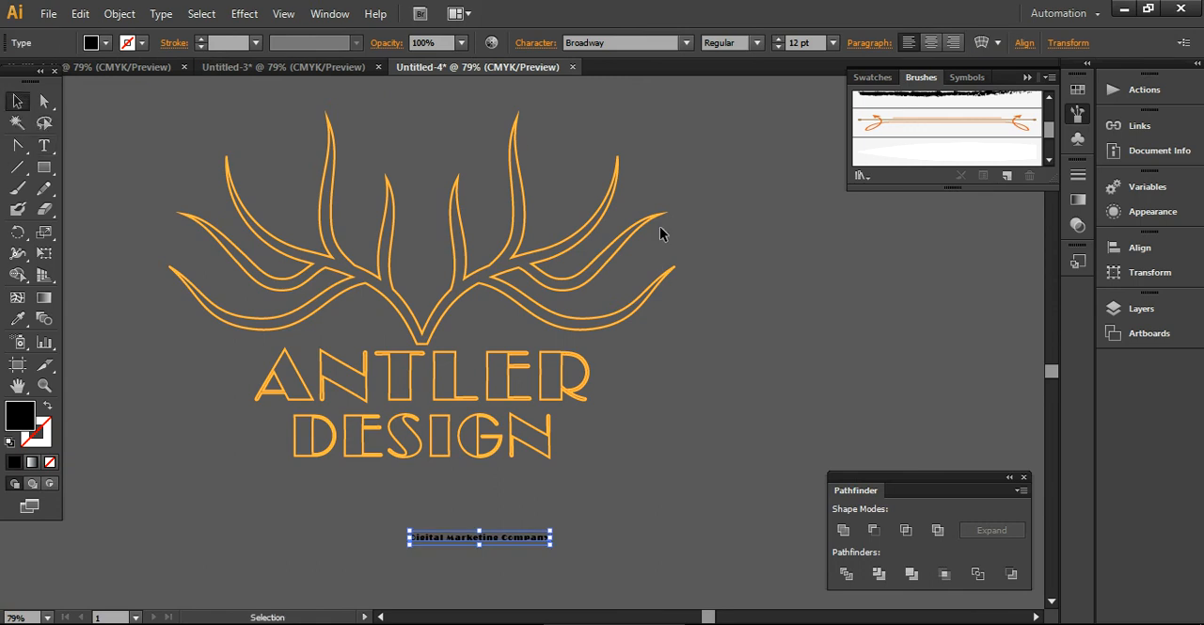
{"action": "left_click", "coordinate": [647, 44]}
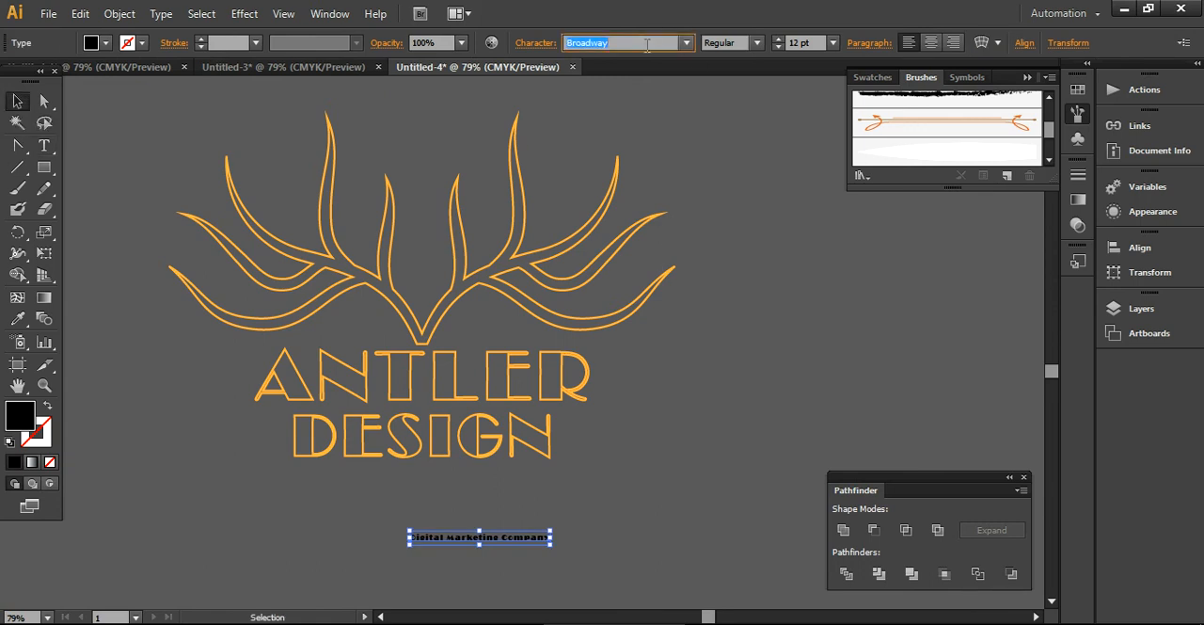
{"action": "type", "text": "Myriad Pro"}
{"action": "key", "text": "Return"}
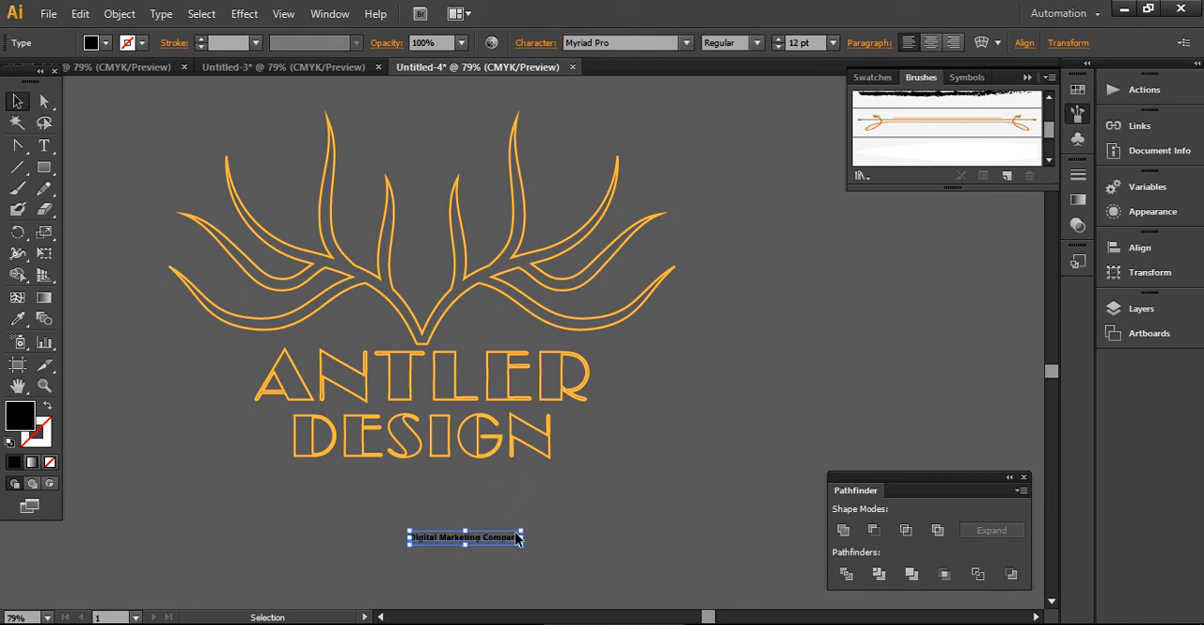
- Scale the Digital Marketing Company tagline to about 22 pt and place it centred just beneath DESIGN
{"action": "left_click_drag", "start_coordinate": [524, 530], "coordinate": [696, 465]}
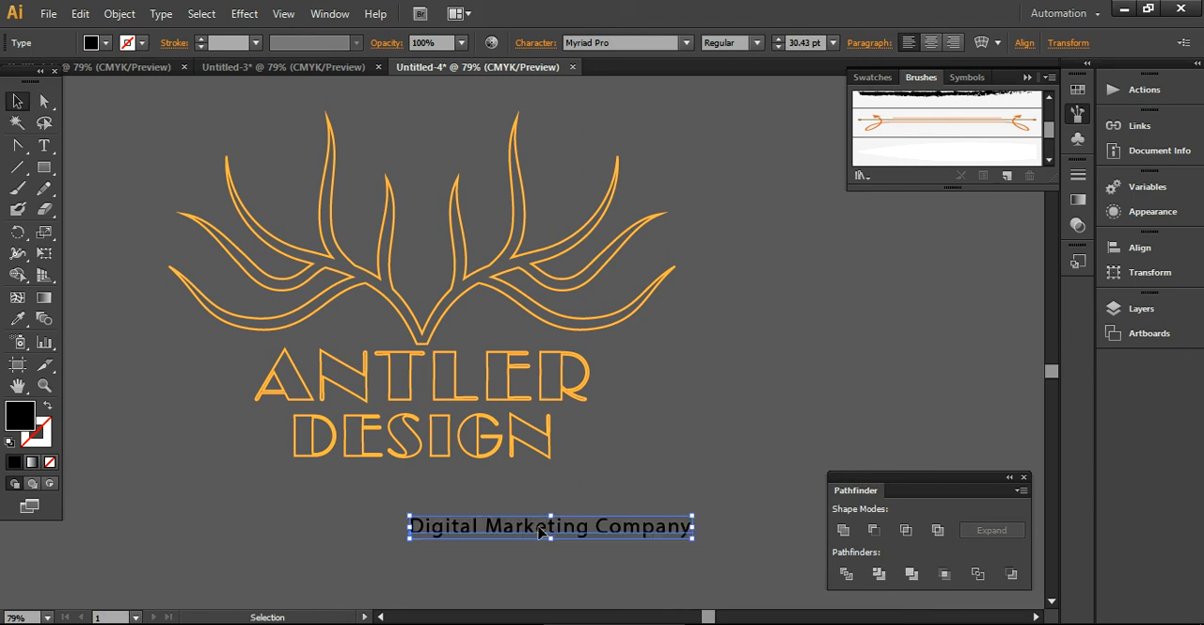
{"action": "left_click_drag", "start_coordinate": [534, 537], "coordinate": [417, 492]}
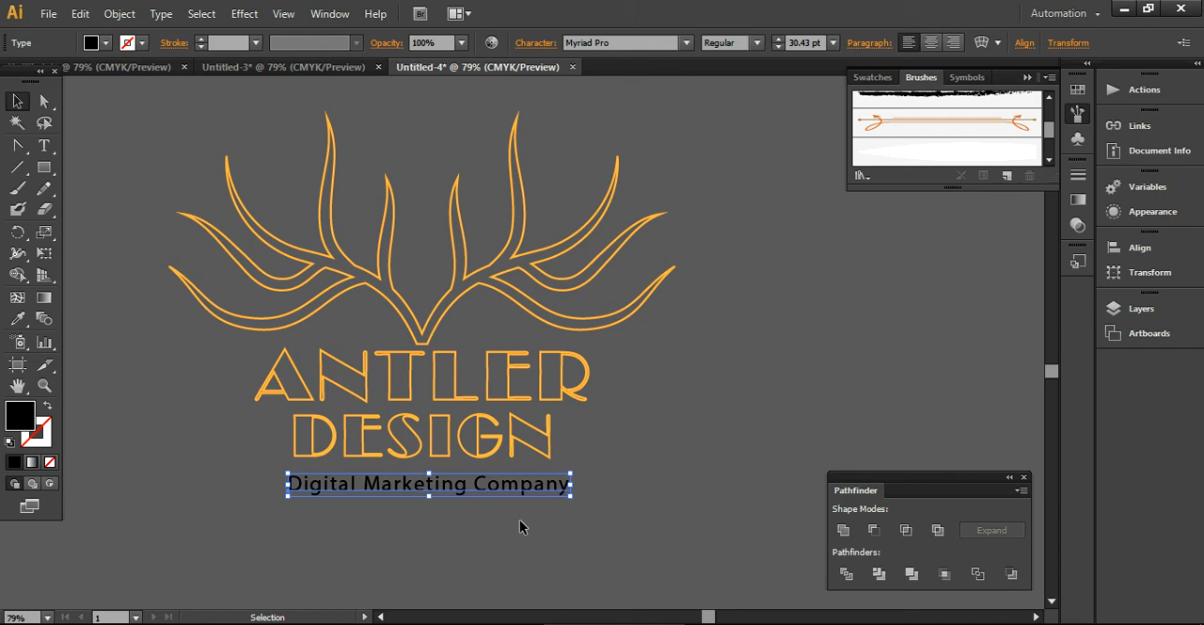
{"action": "left_click_drag", "start_coordinate": [569, 471], "coordinate": [569, 487]}
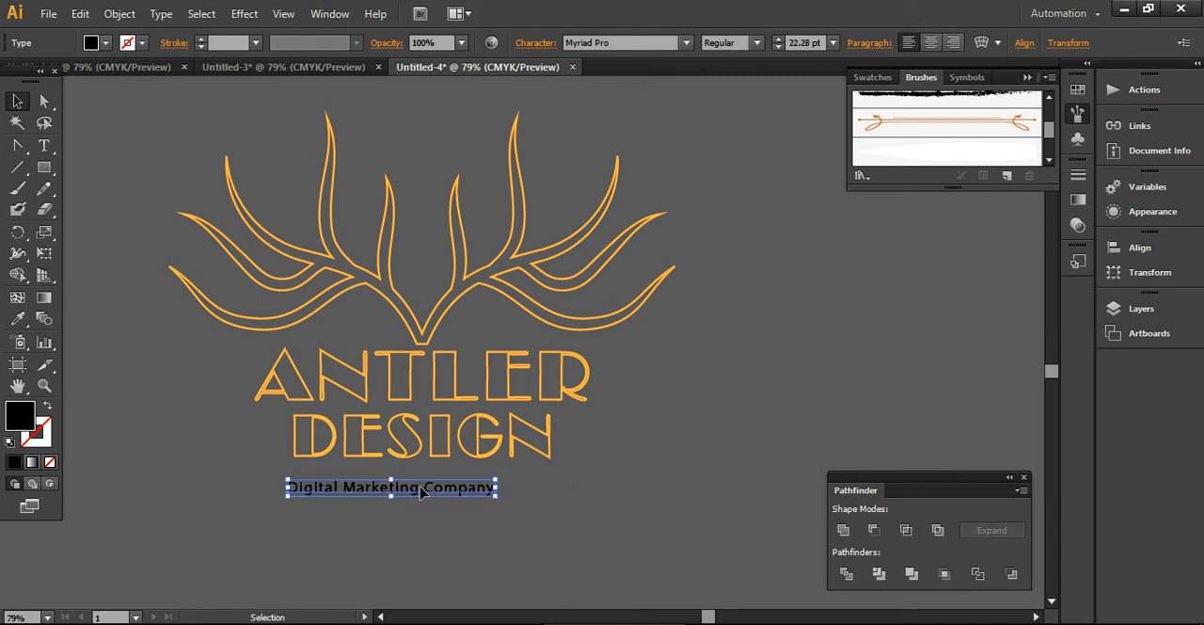
{"action": "left_click_drag", "start_coordinate": [416, 497], "coordinate": [446, 491]}
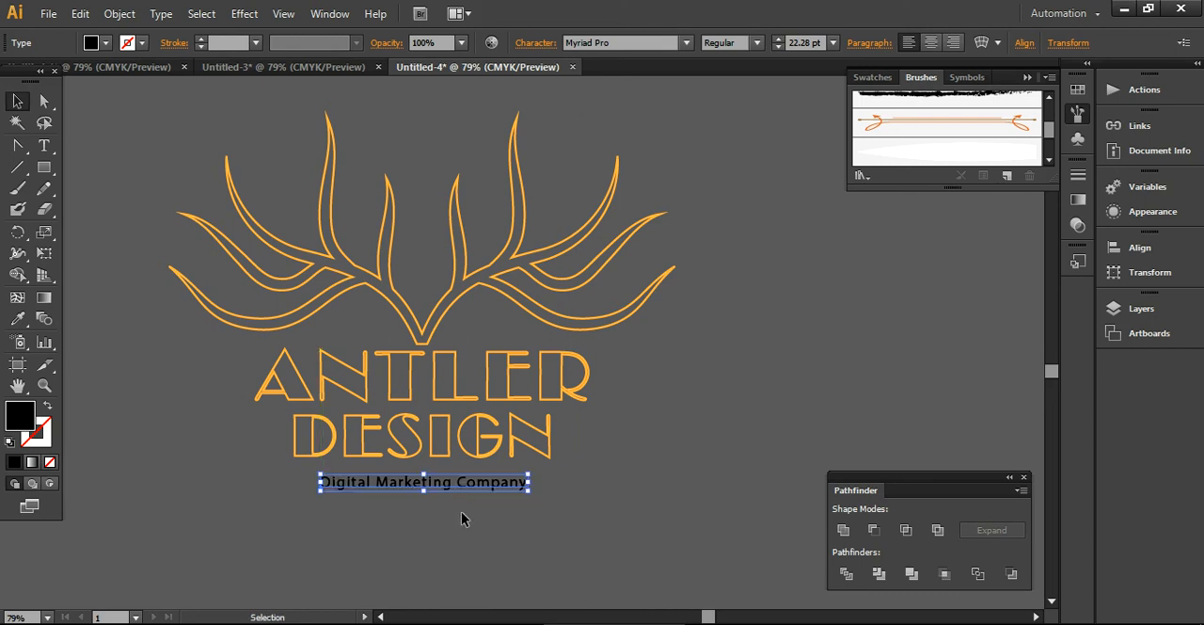
- Fill the Digital Marketing Company tagline with white
{"action": "left_click", "coordinate": [114, 43]}
{"action": "left_click", "coordinate": [39, 73]}
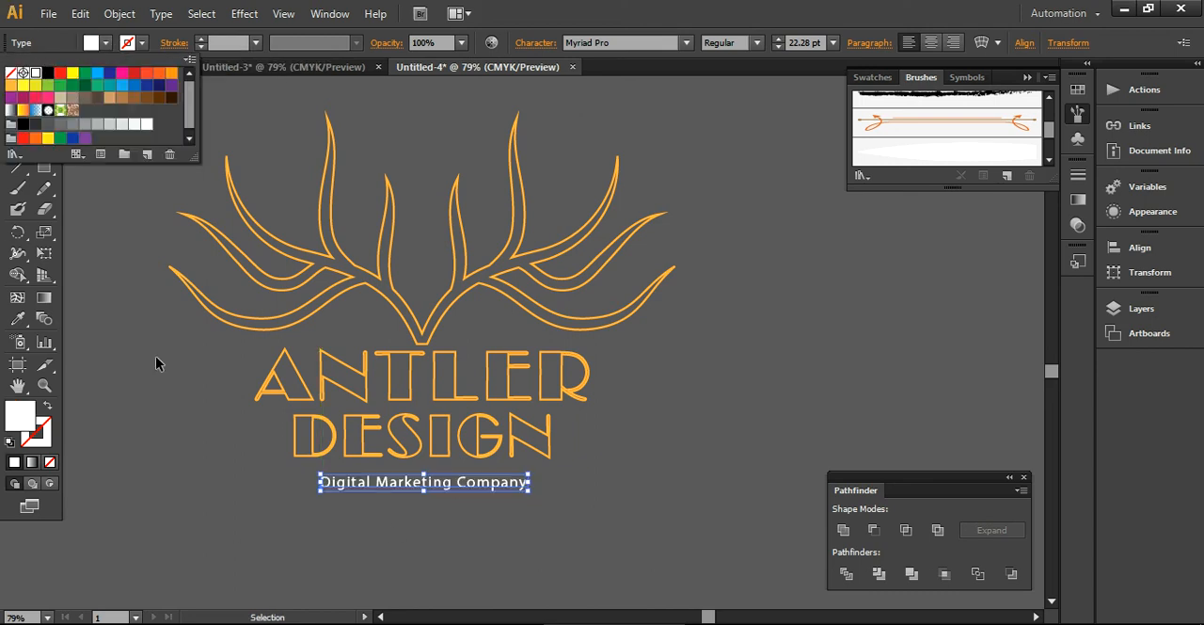
{"action": "left_click", "coordinate": [252, 575]}
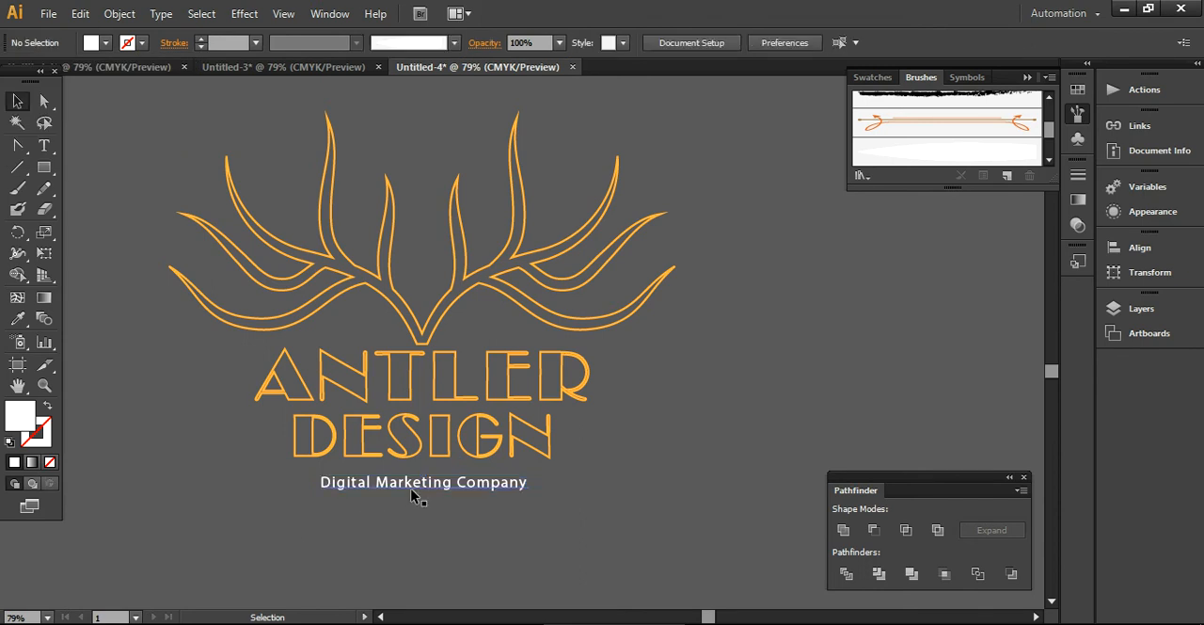
- Expand the tagline text into shapes with the Object and Fill options enabled
{"action": "left_click", "coordinate": [408, 487]}
{"action": "left_click", "coordinate": [117, 14]}
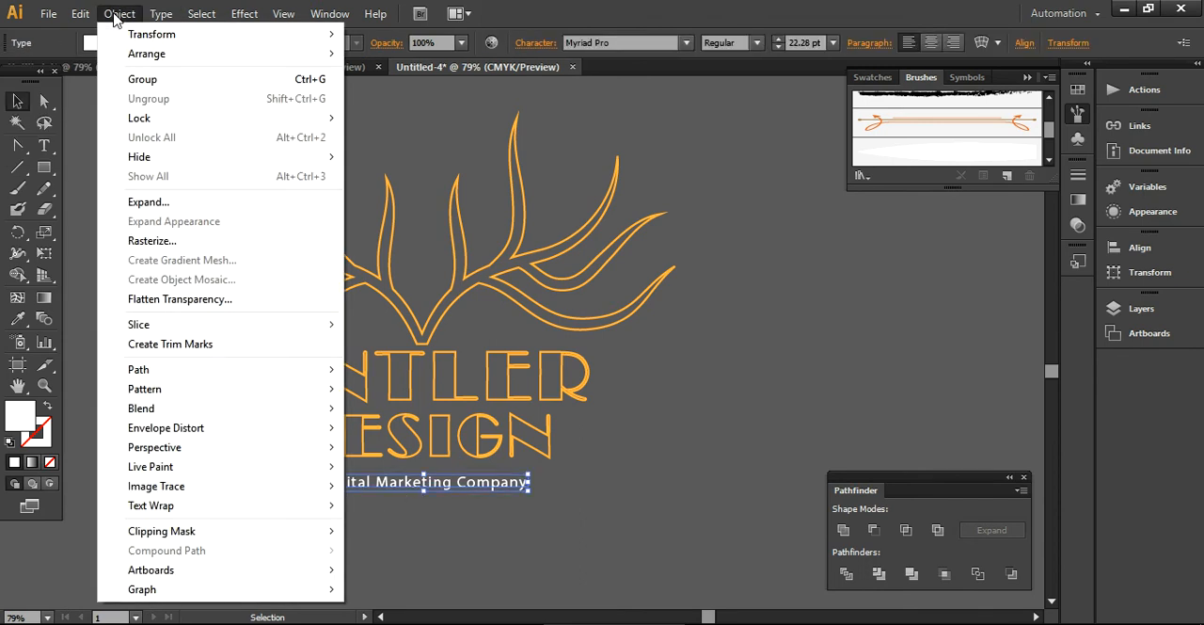
{"action": "left_click", "coordinate": [167, 201]}
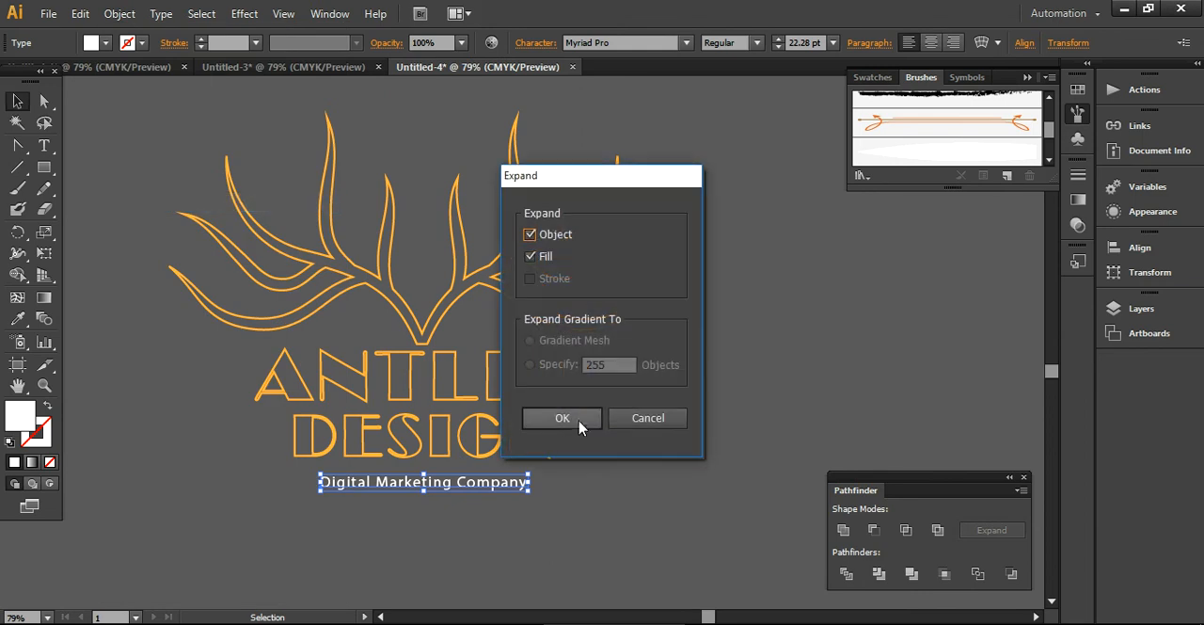
{"action": "left_click", "coordinate": [575, 416]}
{"action": "left_click", "coordinate": [528, 535]}
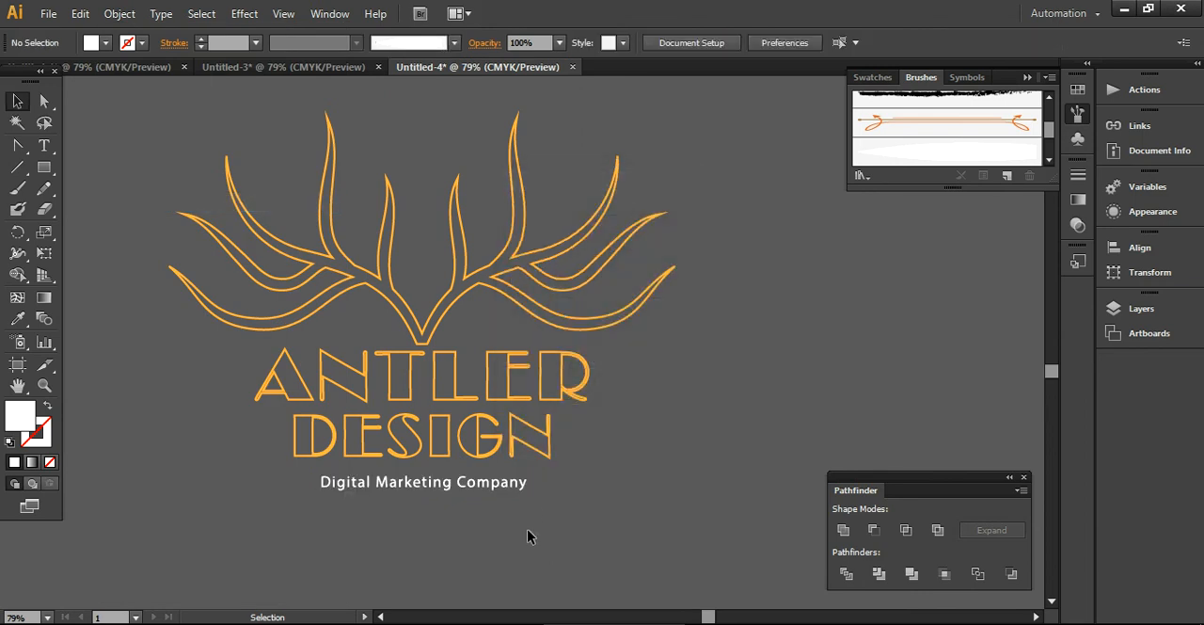
- Align the antler, both words and the tagline on their horizontal centres
{"action": "left_click_drag", "start_coordinate": [583, 534], "coordinate": [204, 194]}
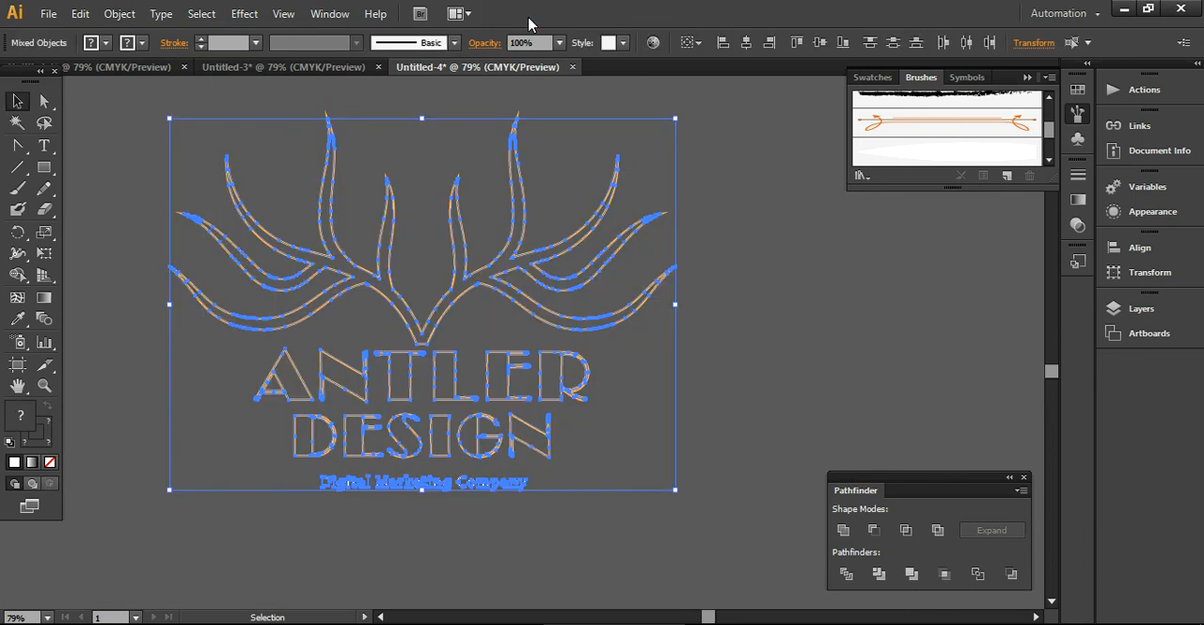
{"action": "left_click", "coordinate": [544, 493]}
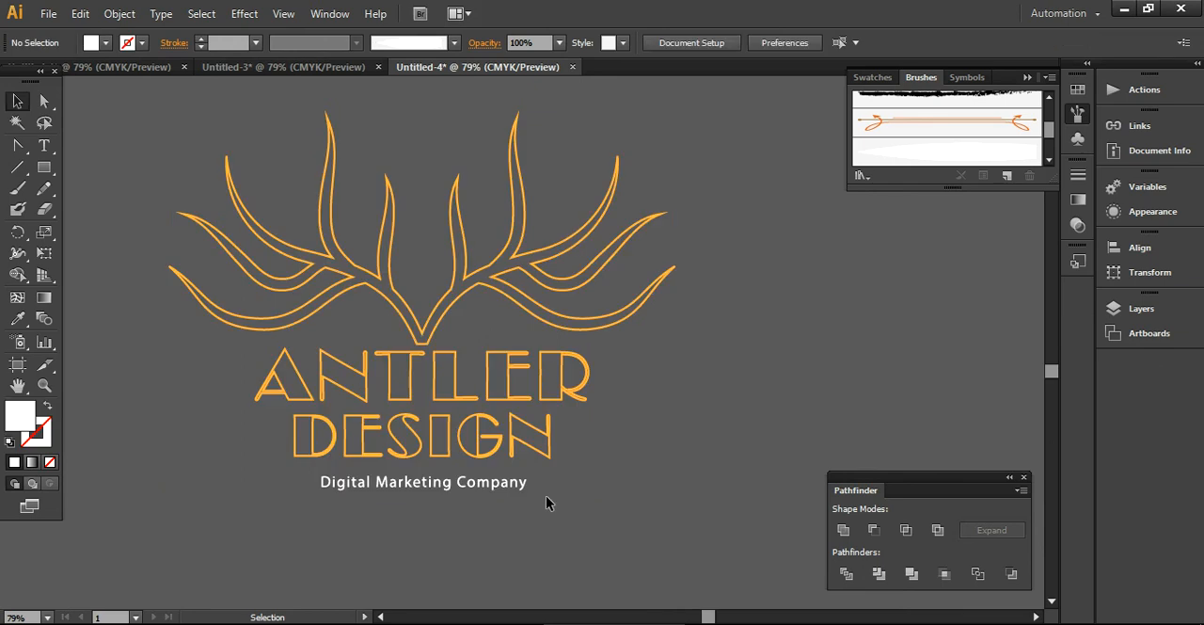
{"action": "left_click", "coordinate": [322, 482]}
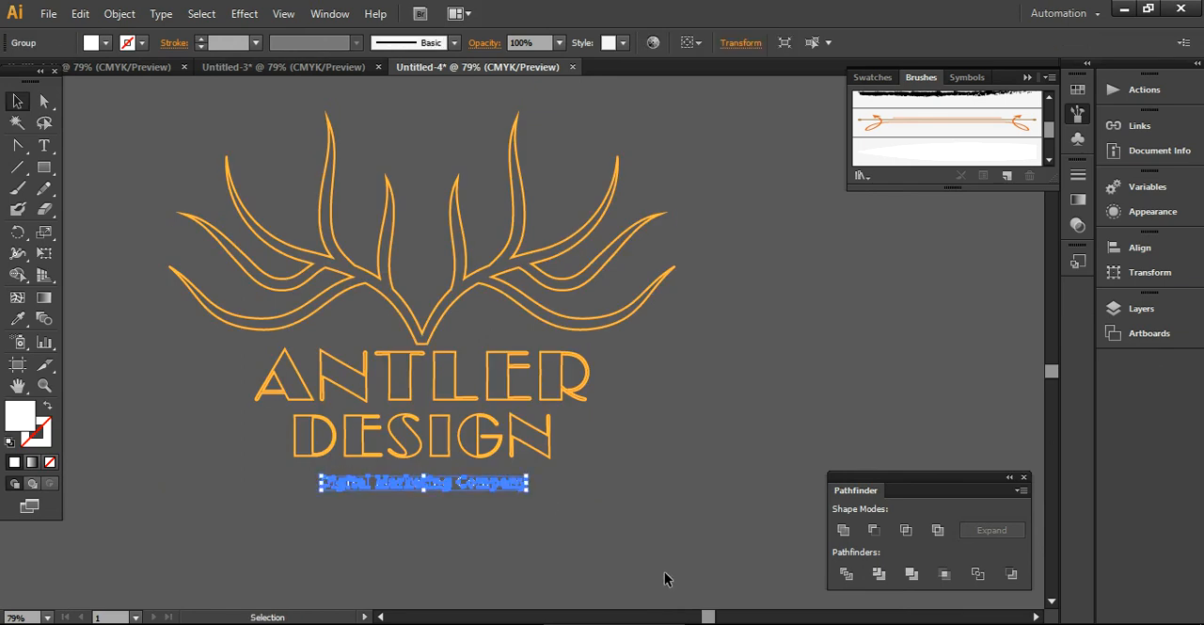
{"action": "left_click_drag", "start_coordinate": [606, 531], "coordinate": [120, 167]}
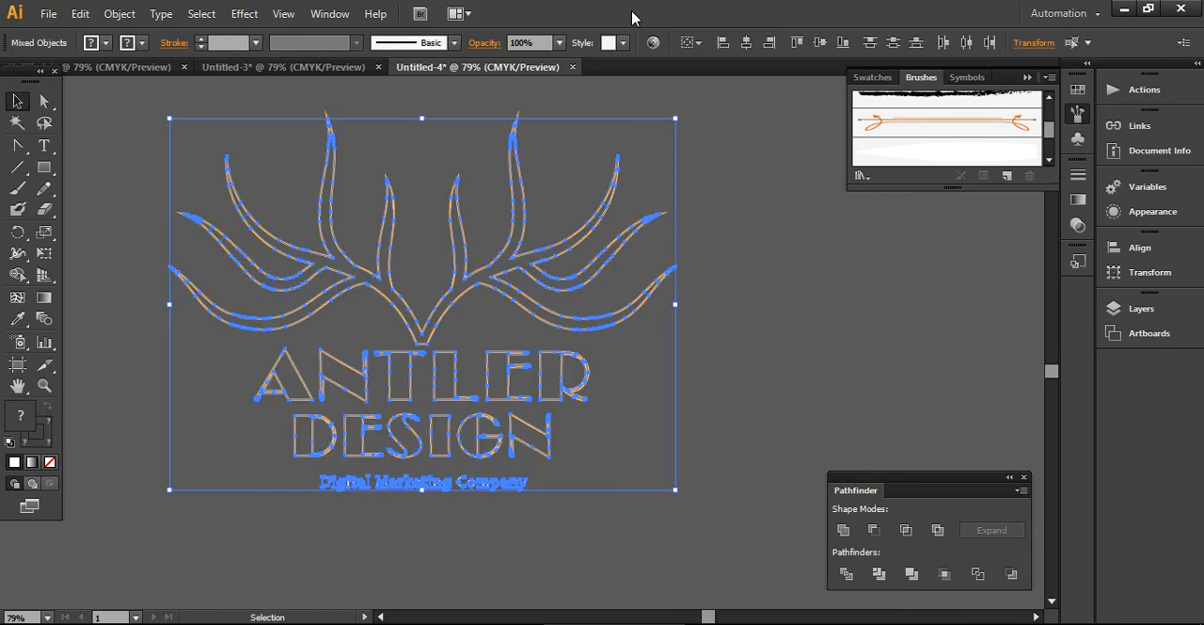
{"action": "left_click", "coordinate": [745, 43]}
{"action": "left_click", "coordinate": [724, 362]}
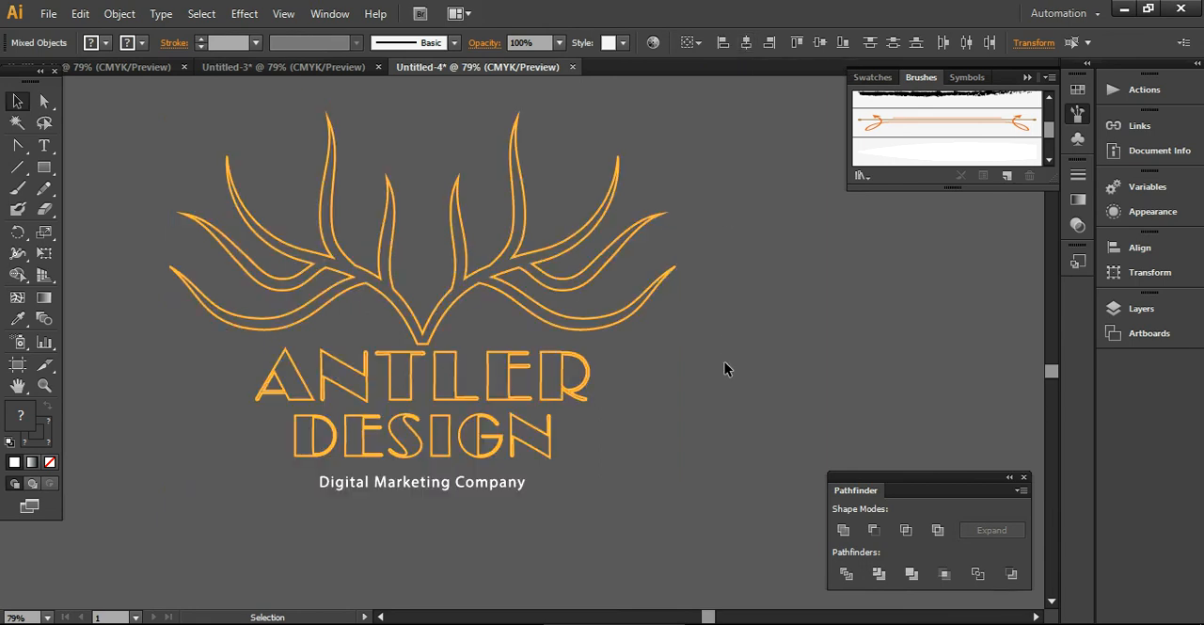
- Clear the floating Brushes and Pathfinder windows off the canvas, and move the whole logo right and slightly down
{"action": "left_click", "coordinate": [1026, 79]}
{"action": "left_click", "coordinate": [1024, 477]}
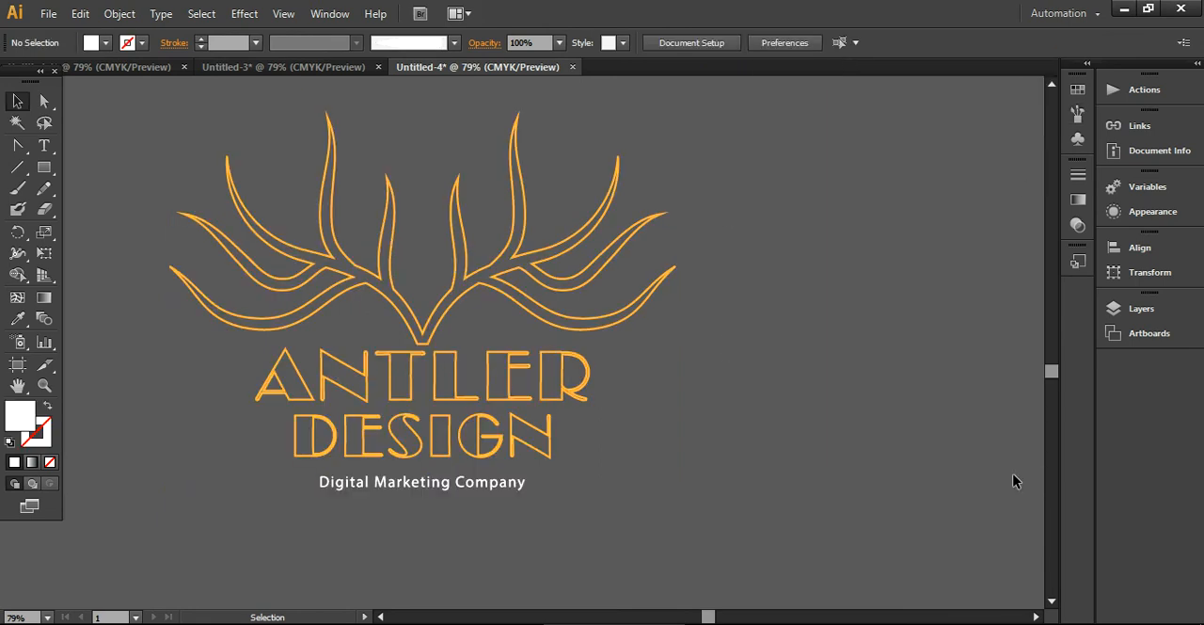
{"action": "left_click_drag", "start_coordinate": [807, 524], "coordinate": [177, 262]}
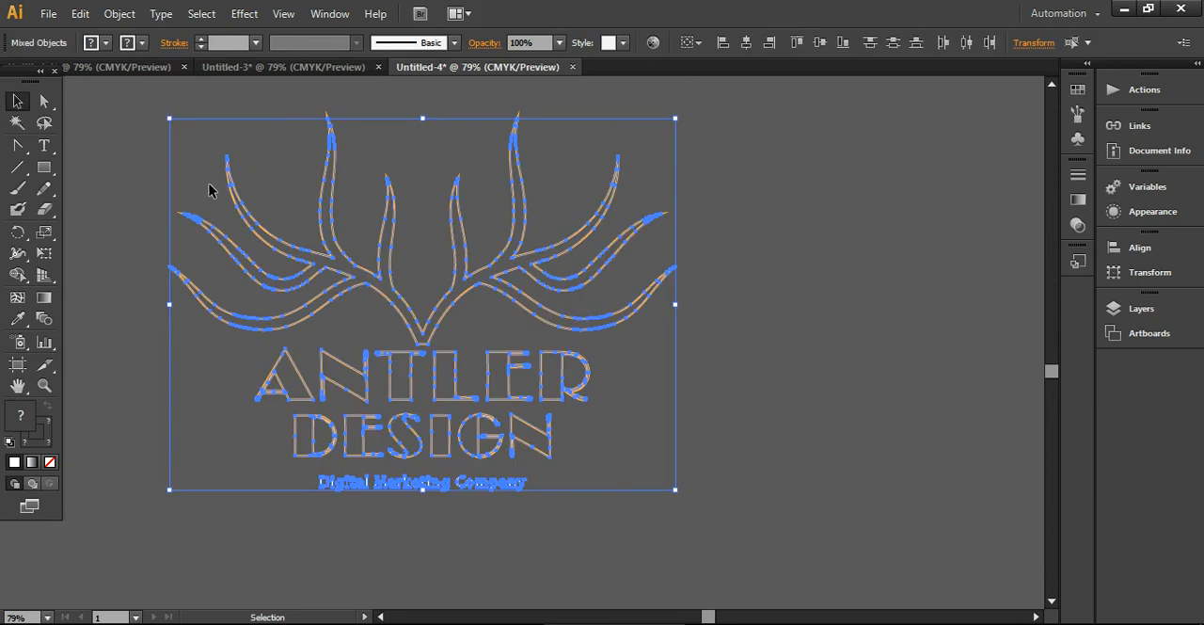
{"action": "left_click_drag", "start_coordinate": [241, 211], "coordinate": [355, 217]}
{"action": "left_click", "coordinate": [924, 446]}
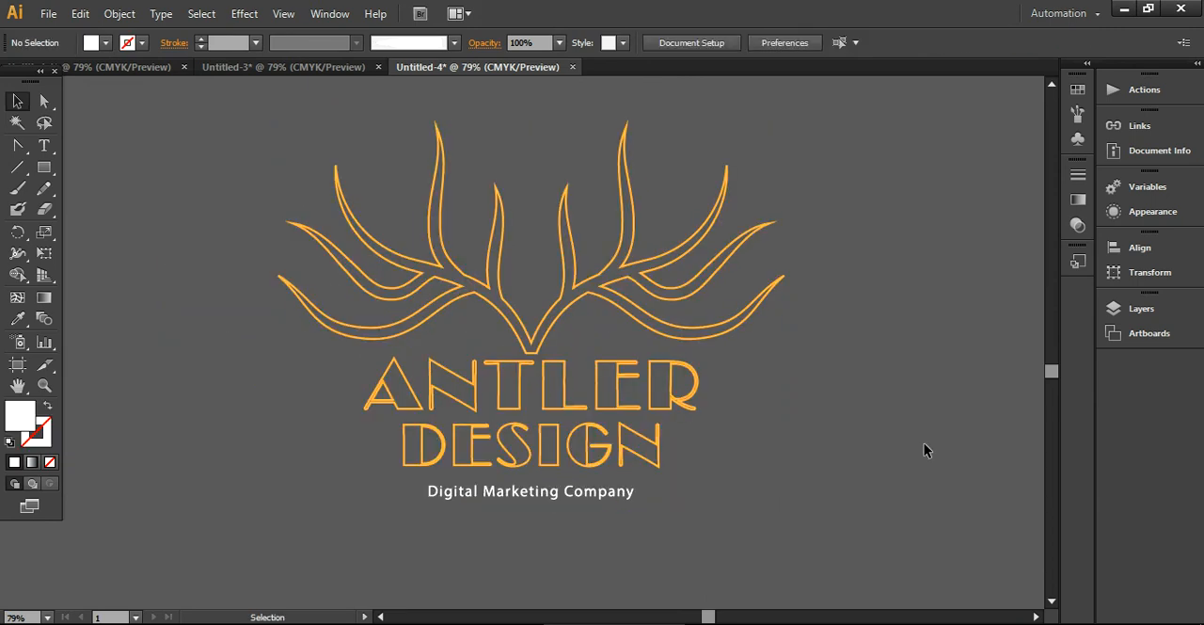